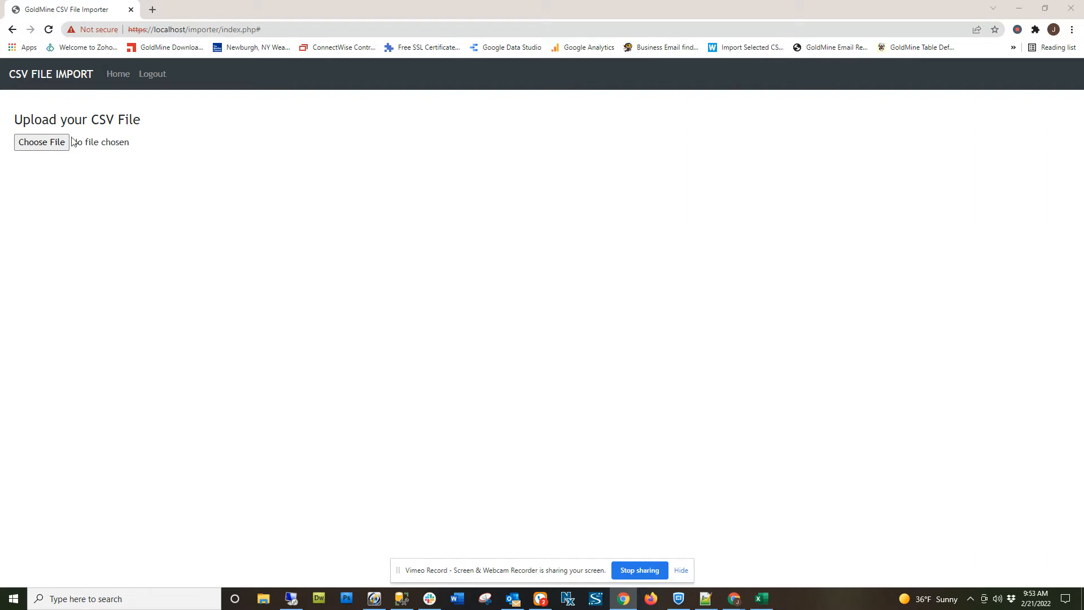
# Switch to GoldMine and display the details list of the Compu-Type Business Services contact.
pyautogui.tripleClick(26, 121)
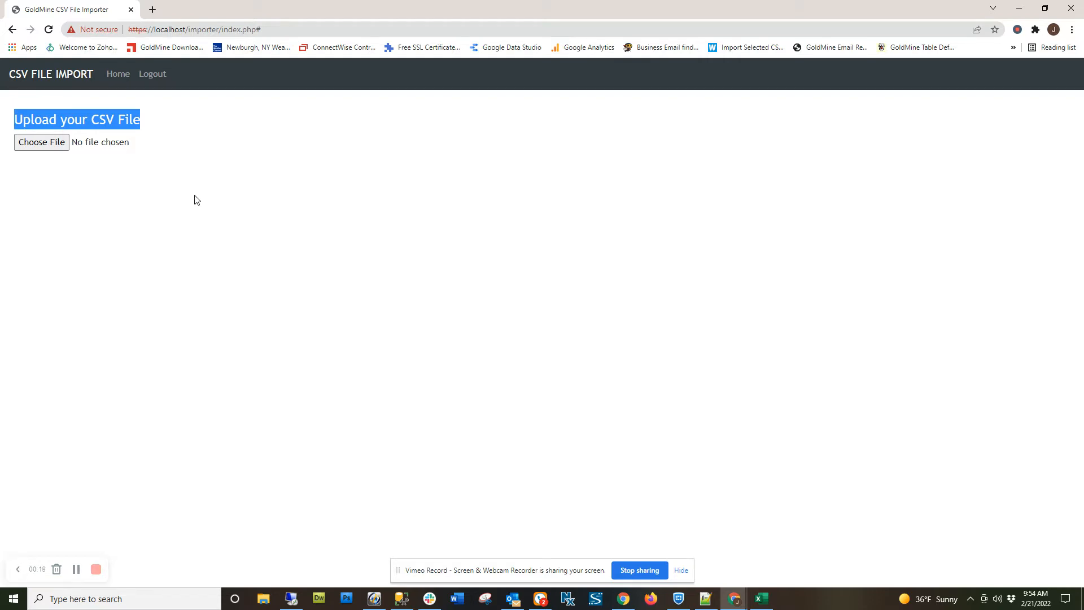
pyautogui.click(374, 599)
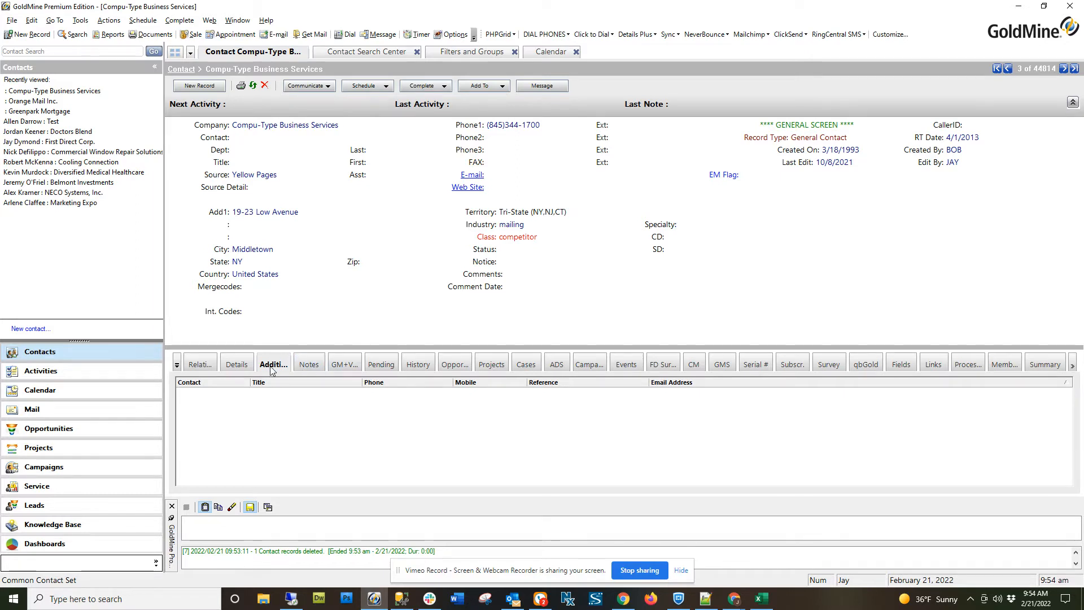
pyautogui.click(236, 365)
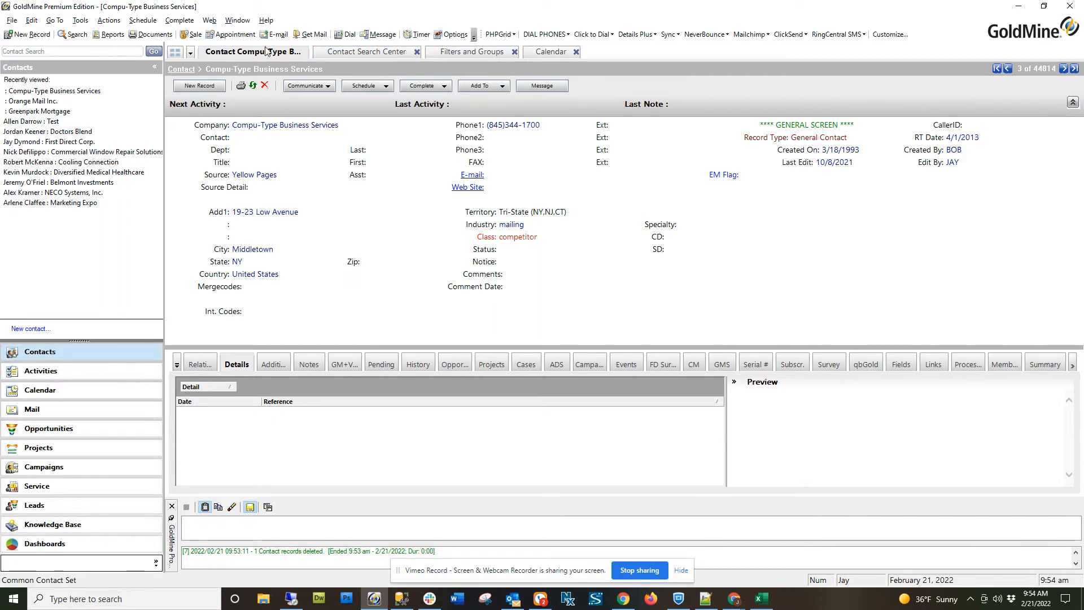
# Start the contact records Import Wizard for importing a new file of type CSV.
pyautogui.click(11, 22)
pyautogui.moveTo(29, 47)
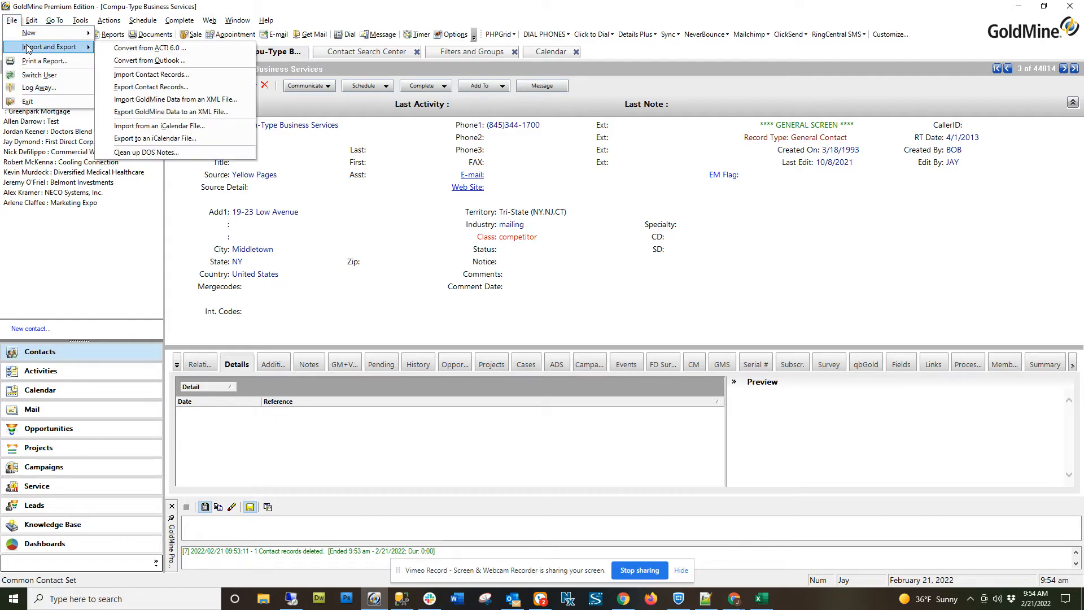
pyautogui.click(133, 77)
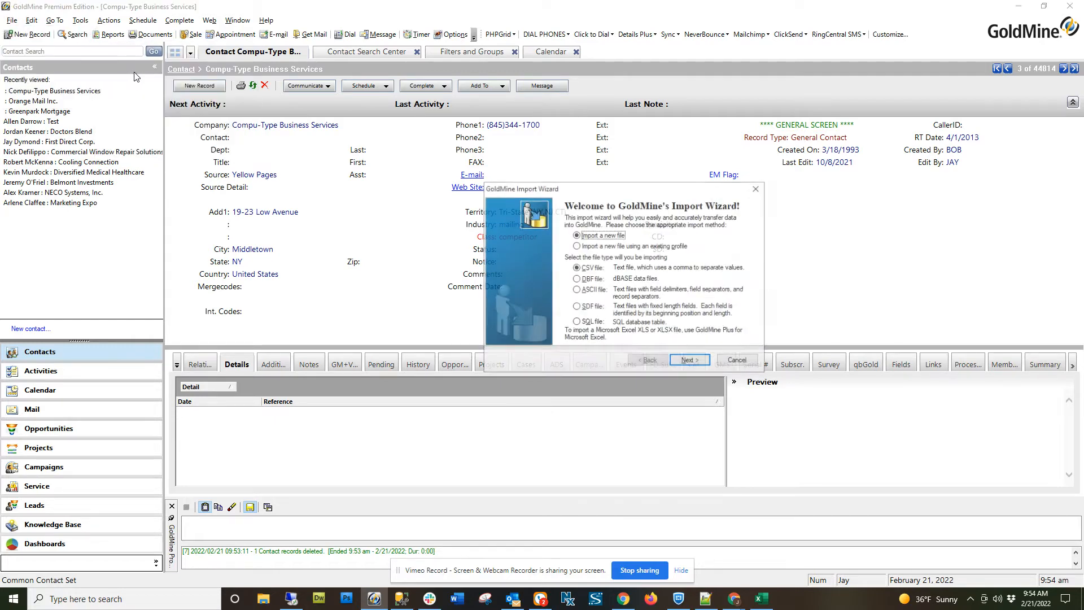
pyautogui.moveTo(621, 189); pyautogui.dragTo(575, 188)
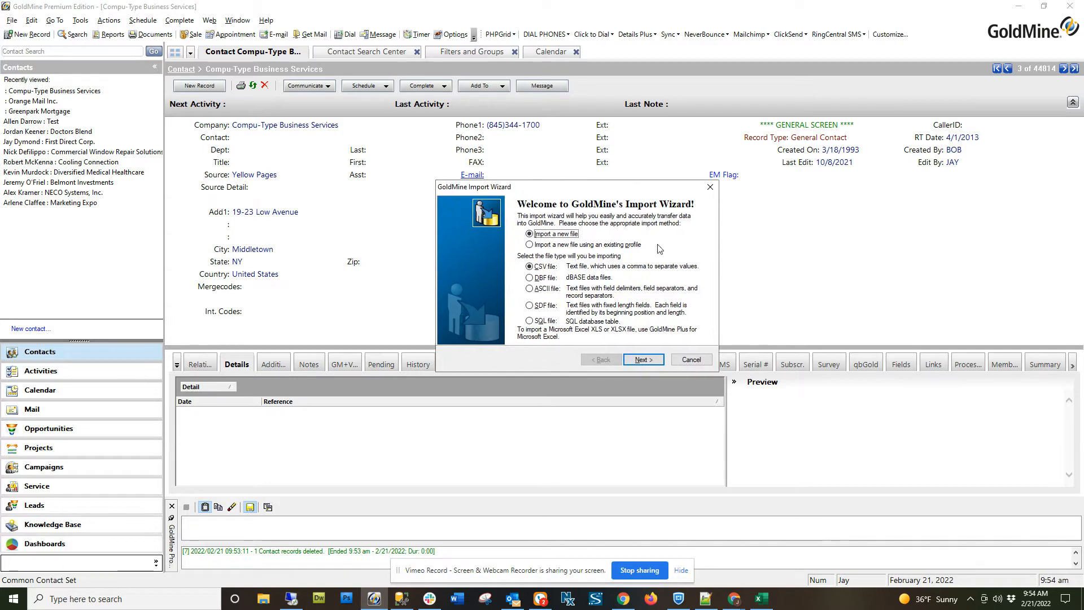
pyautogui.click(643, 360)
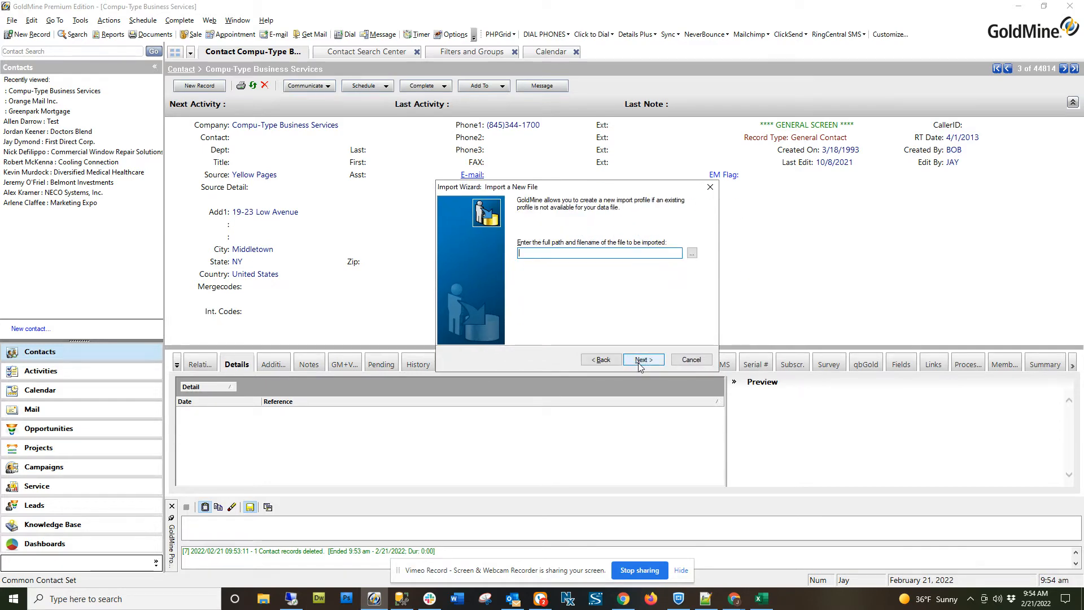
# Choose ImportFile.csv from the Desktop as the file to import and continue to its file profile.
pyautogui.click(693, 254)
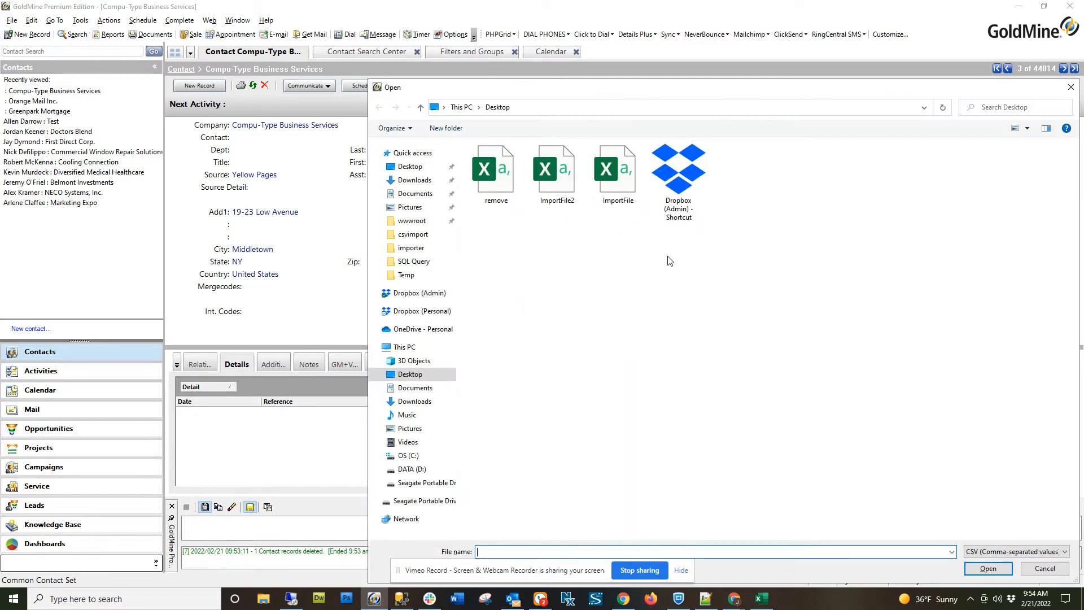
pyautogui.doubleClick(611, 184)
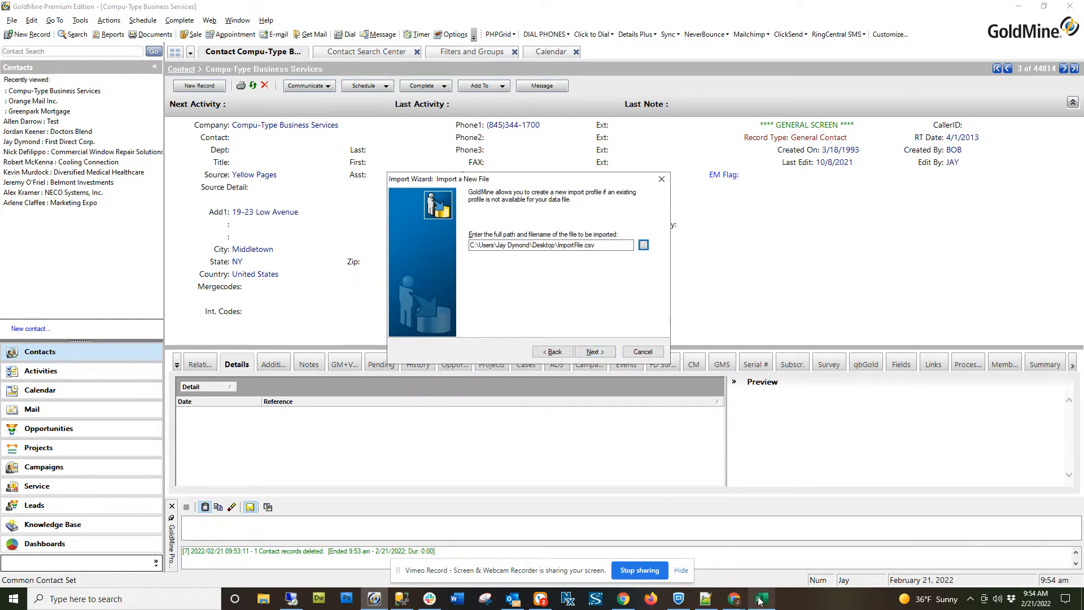
pyautogui.click(600, 352)
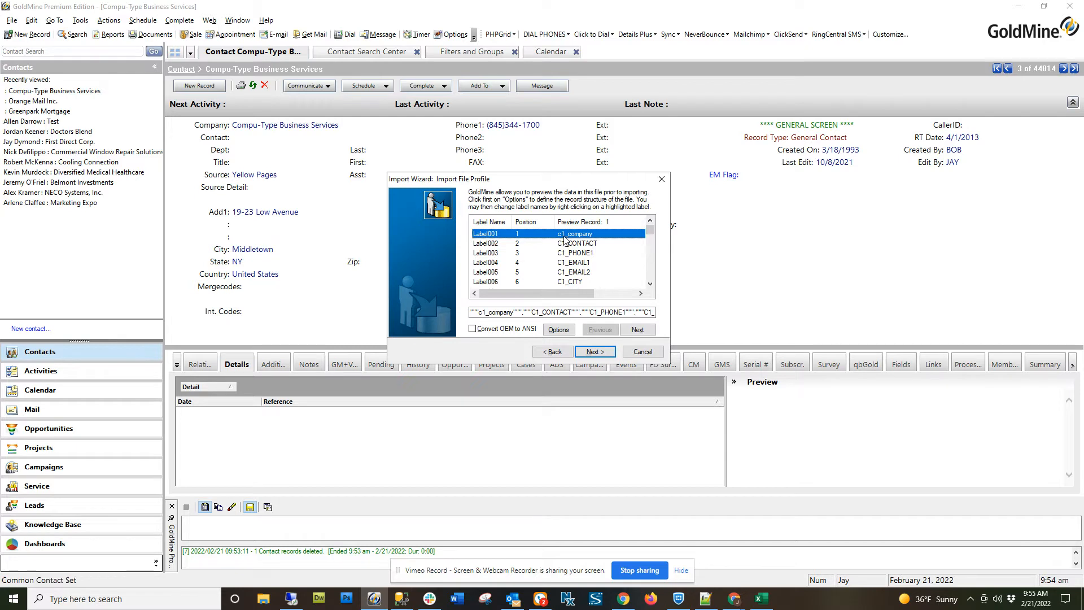
# Rename the import label at position 1, the c1_company field, to Company.
pyautogui.moveTo(579, 243); pyautogui.dragTo(572, 284)
pyautogui.scroll(-1, 572, 284)
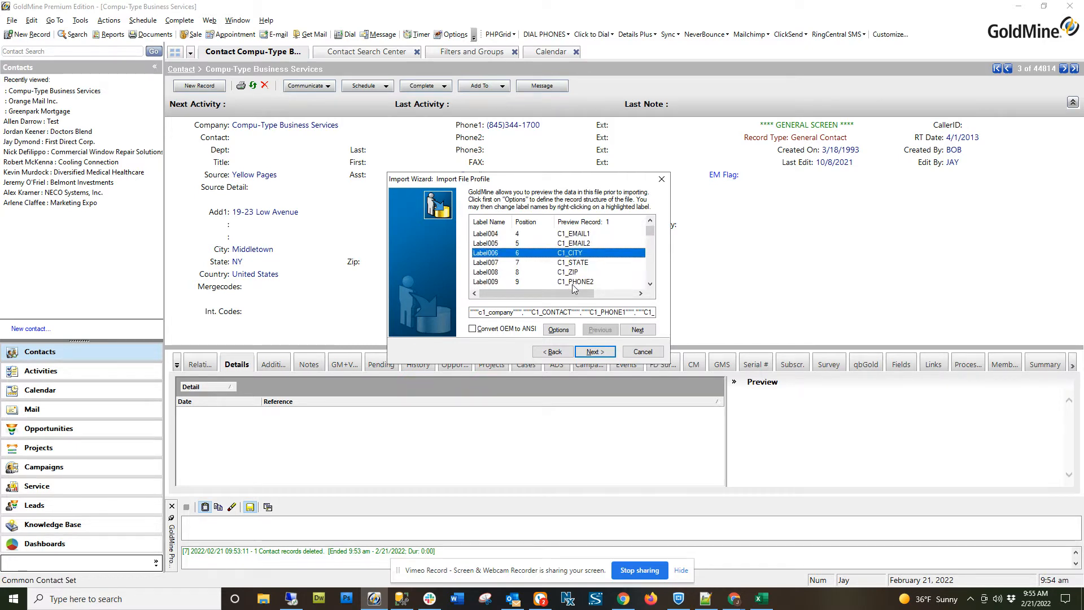
pyautogui.scroll(1, 494, 246)
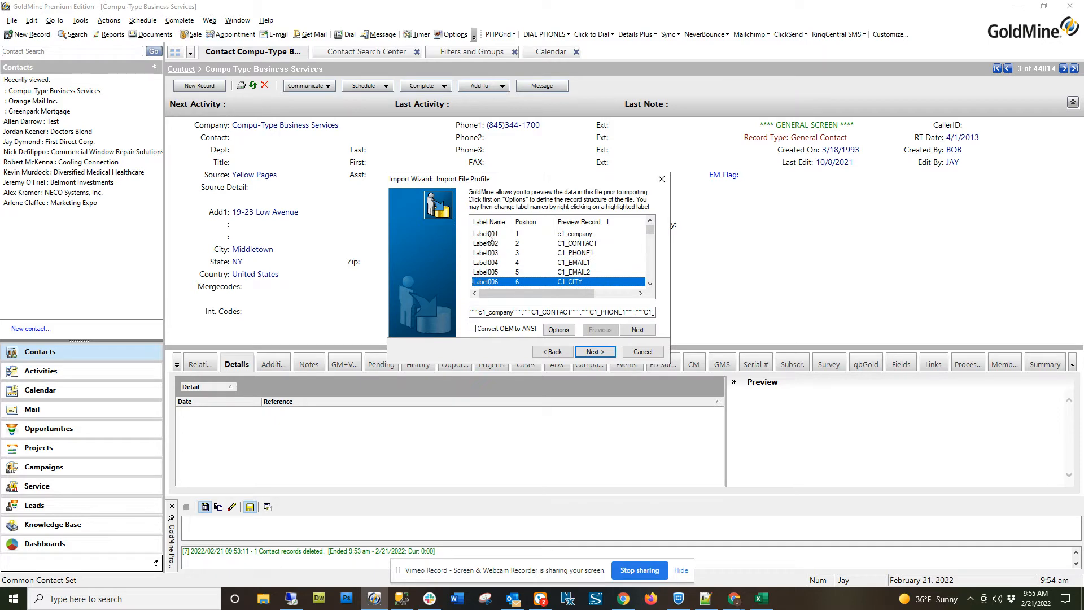
pyautogui.click(490, 234)
pyautogui.rightClick(490, 233)
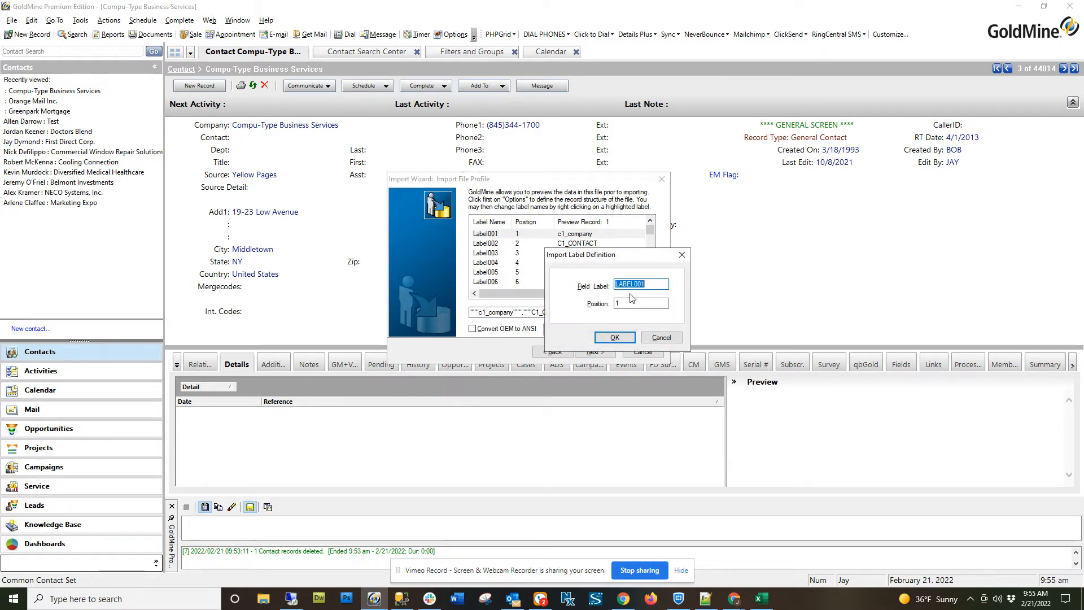
pyautogui.write('Company')
pyautogui.press('Return')
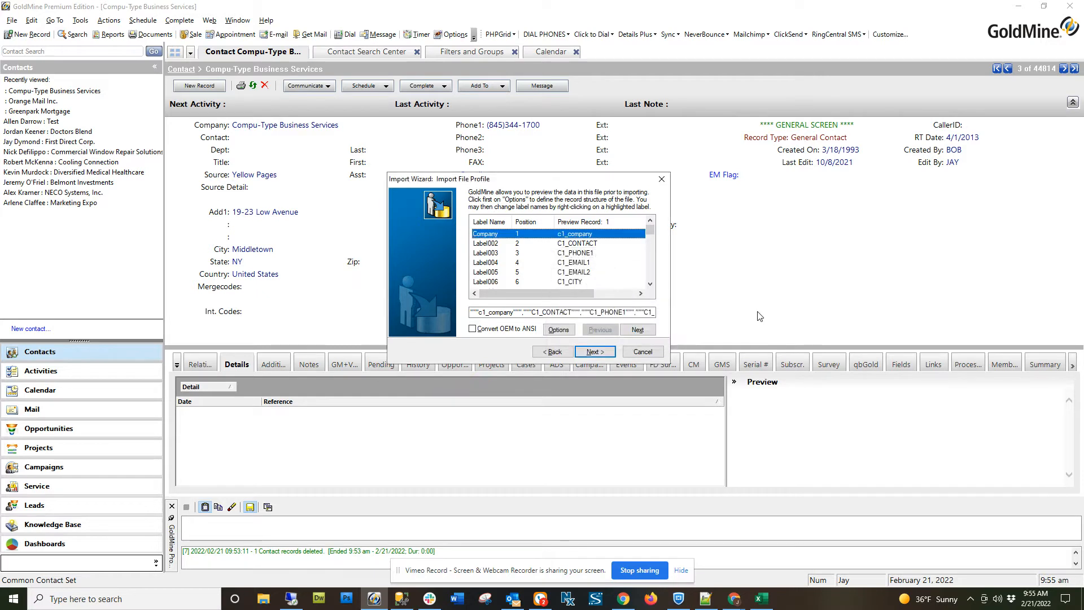
# Rename the import label at position 2, the C1_CONTACT field, to Contact.
pyautogui.click(506, 244)
pyautogui.rightClick(507, 244)
pyautogui.write('Contac')
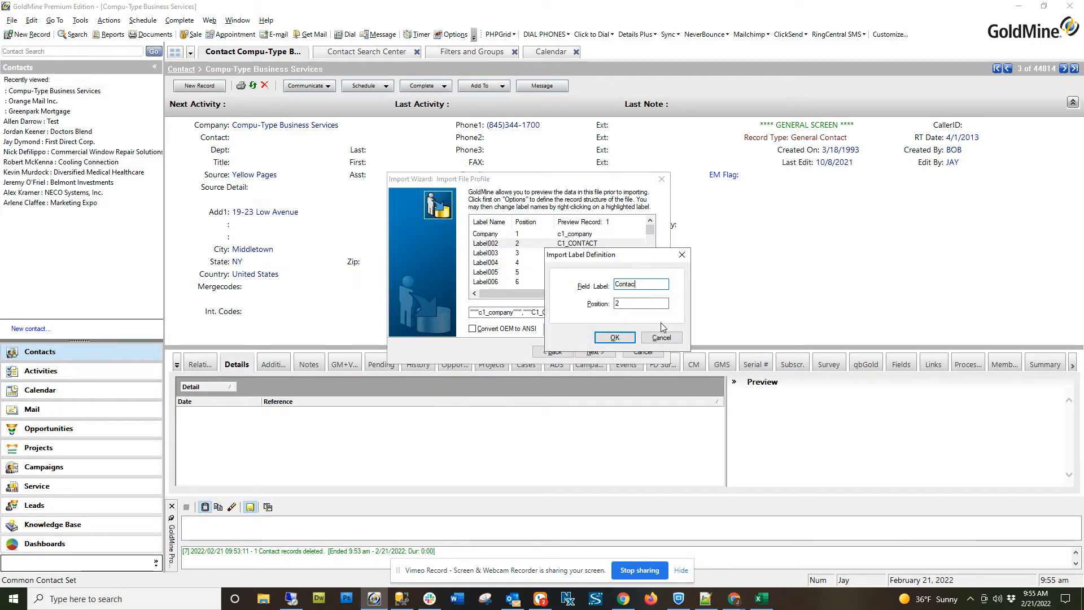
pyautogui.write('t')
pyautogui.press('Return')
# Examine the remaining import fields in the file profile preview and the label definition of the A1_Address2 field.
pyautogui.click(494, 253)
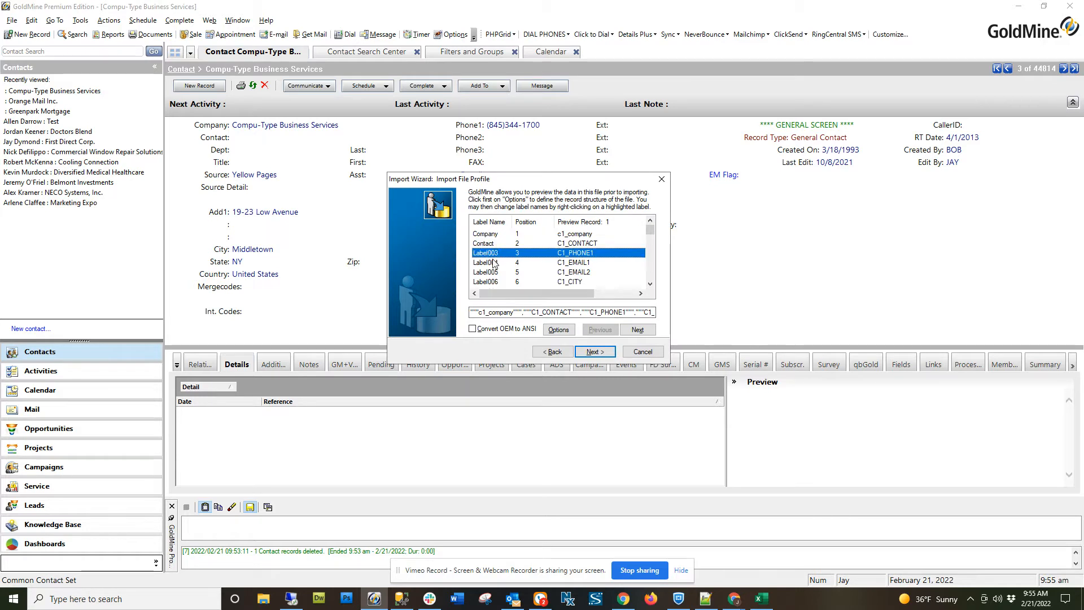
pyautogui.click(492, 263)
pyautogui.scroll(-1, 493, 275)
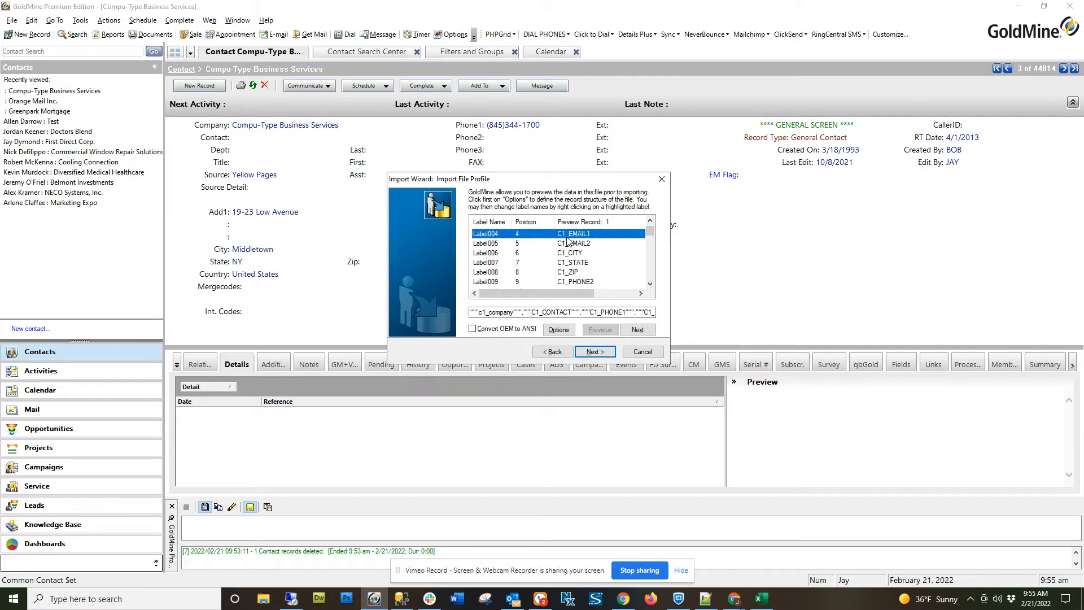
pyautogui.scroll(1, 550, 249)
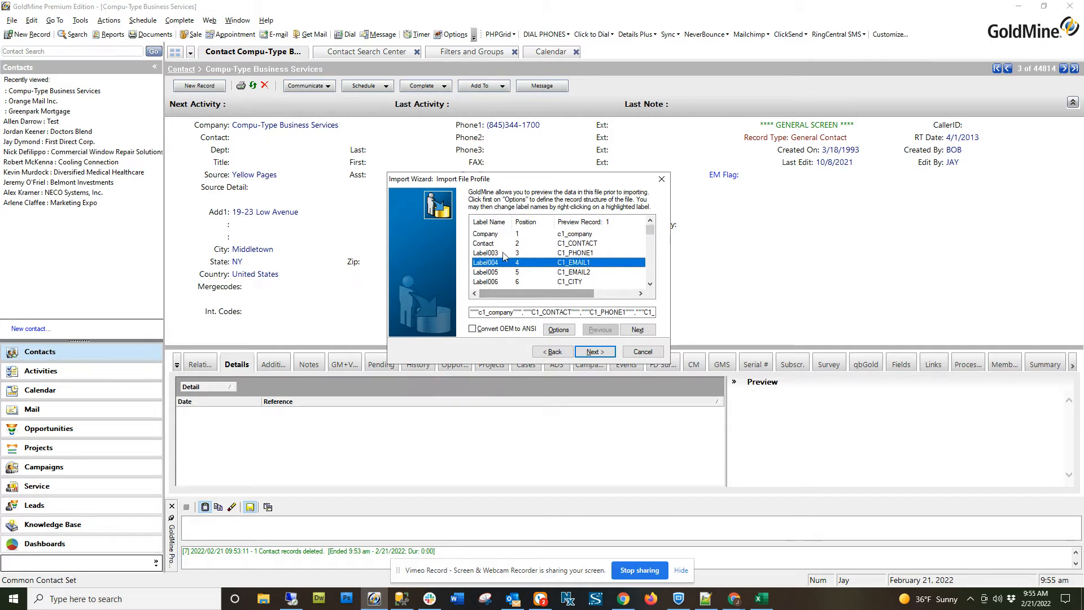
pyautogui.scroll(-1, 491, 261)
pyautogui.scroll(-4, 491, 261)
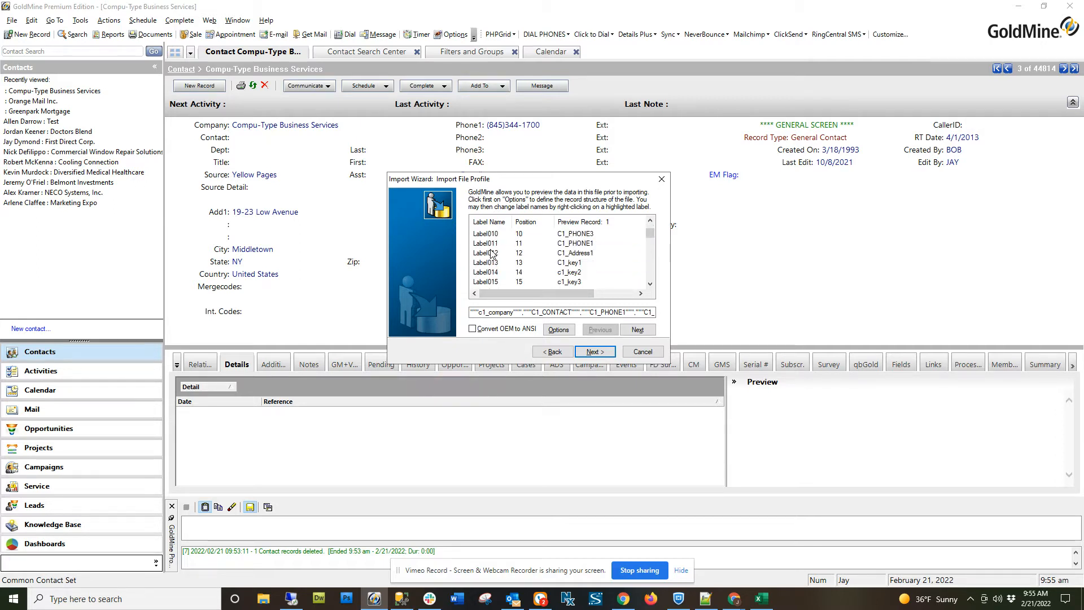
pyautogui.scroll(-4, 491, 254)
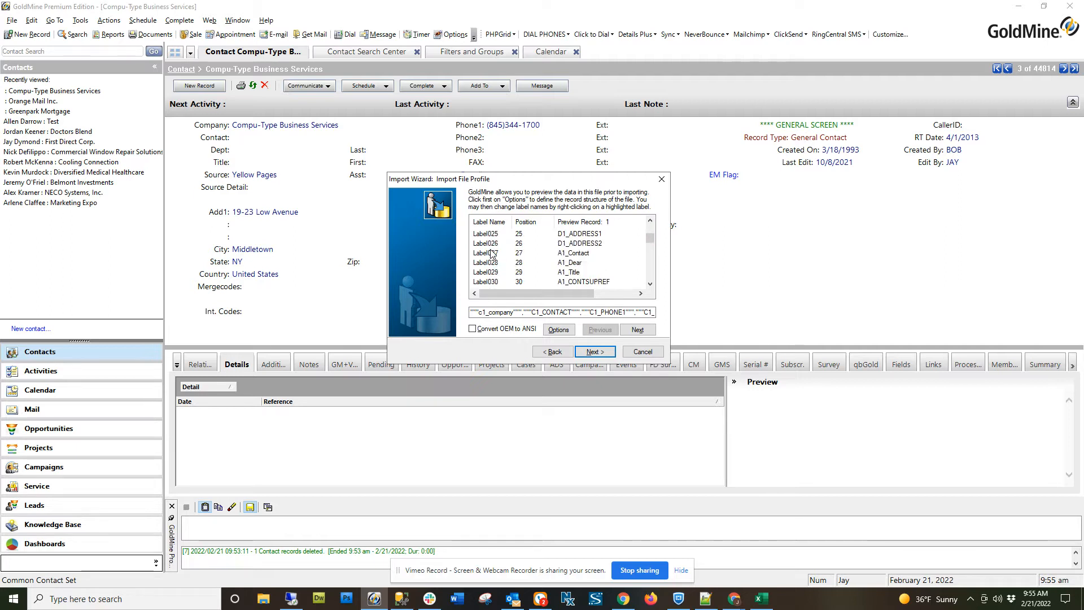
pyautogui.scroll(-2, 491, 254)
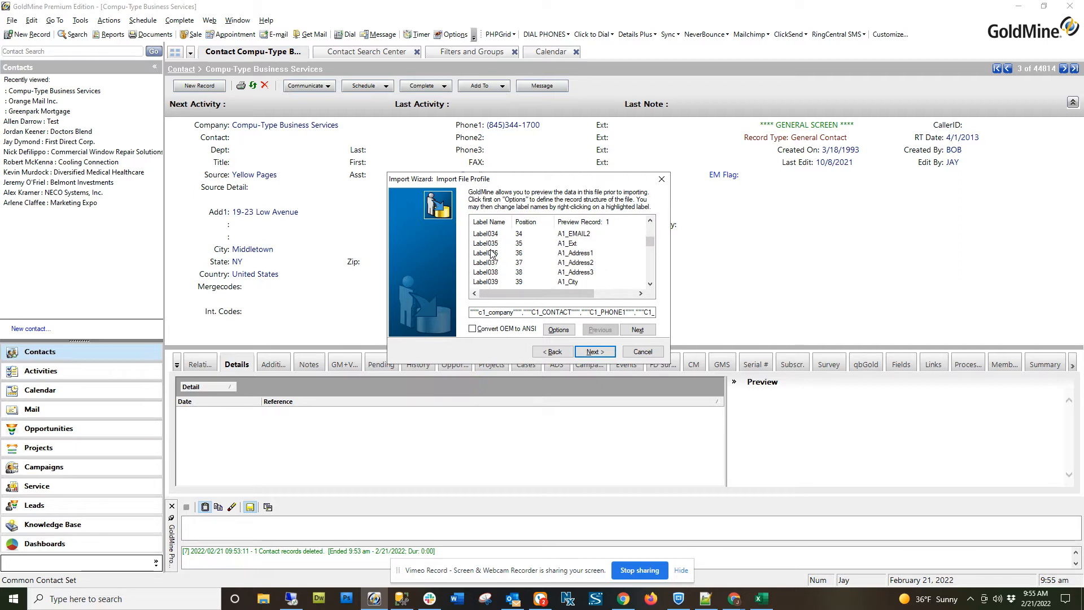
pyautogui.scroll(-1, 492, 254)
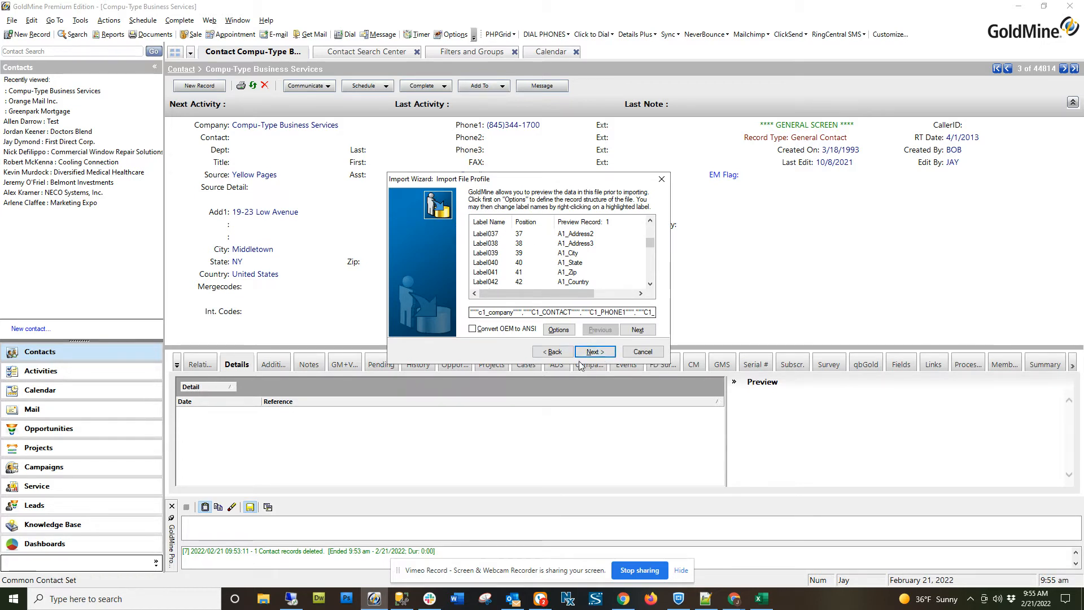
pyautogui.doubleClick(491, 235)
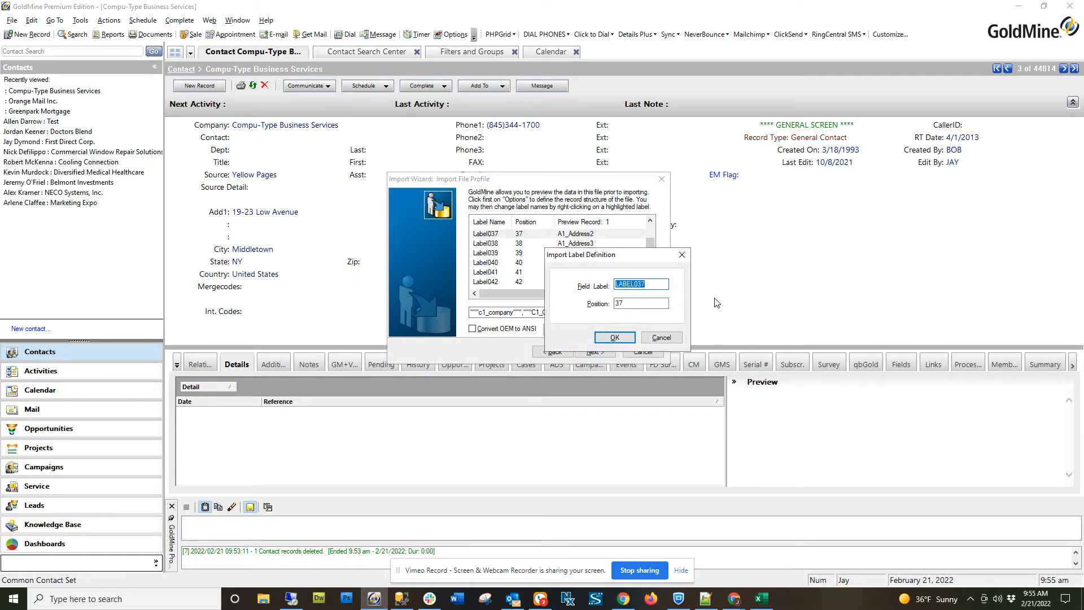
pyautogui.click(662, 337)
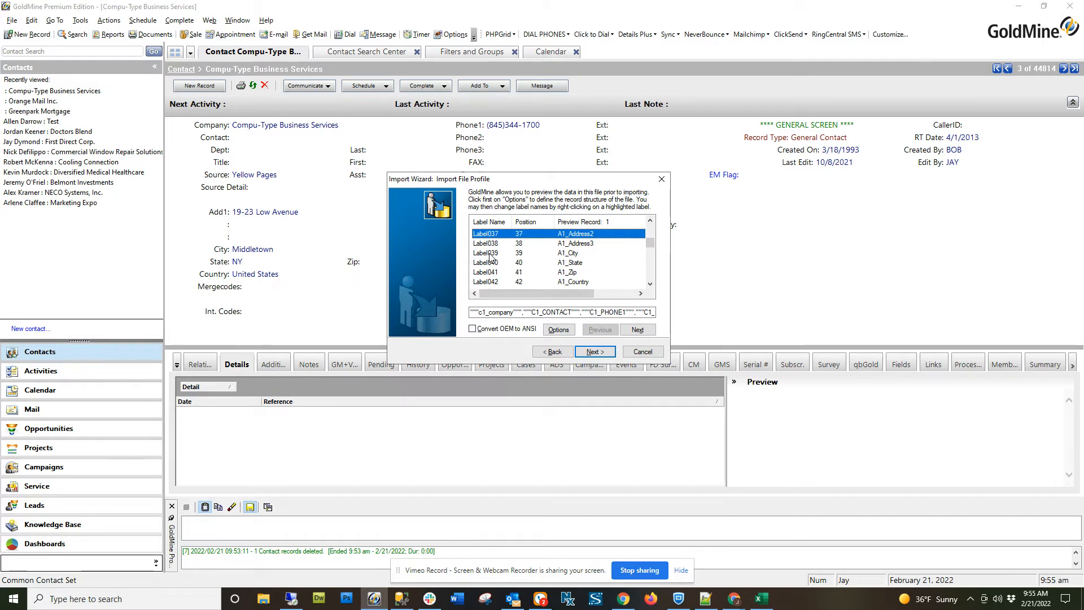
# Continue to the field mappings and map the Company and Contact import fields to the GoldMine fields of the same names.
pyautogui.click(593, 354)
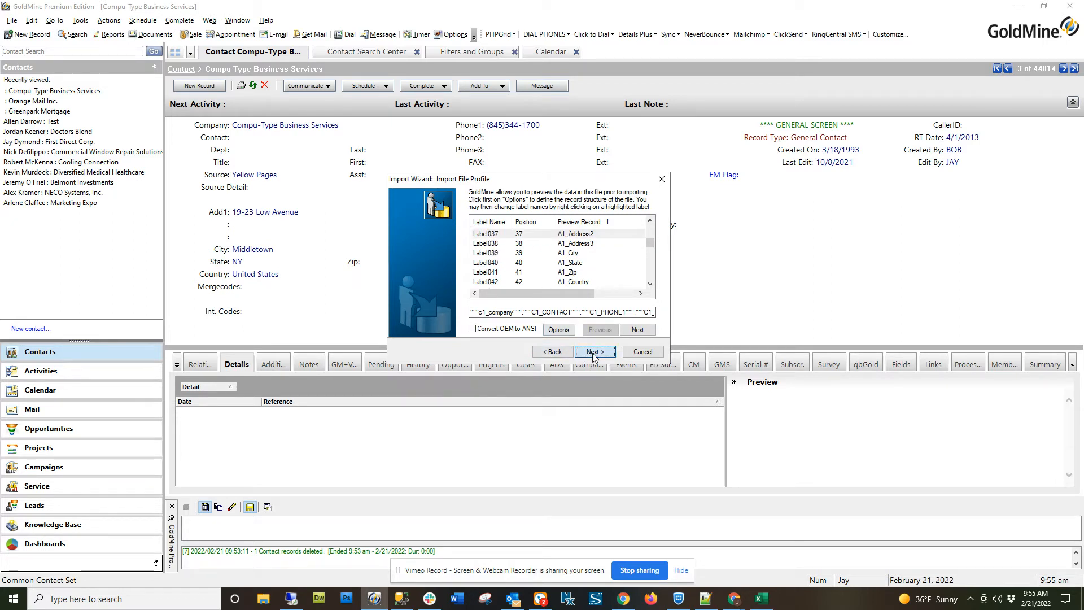
pyautogui.click(423, 248)
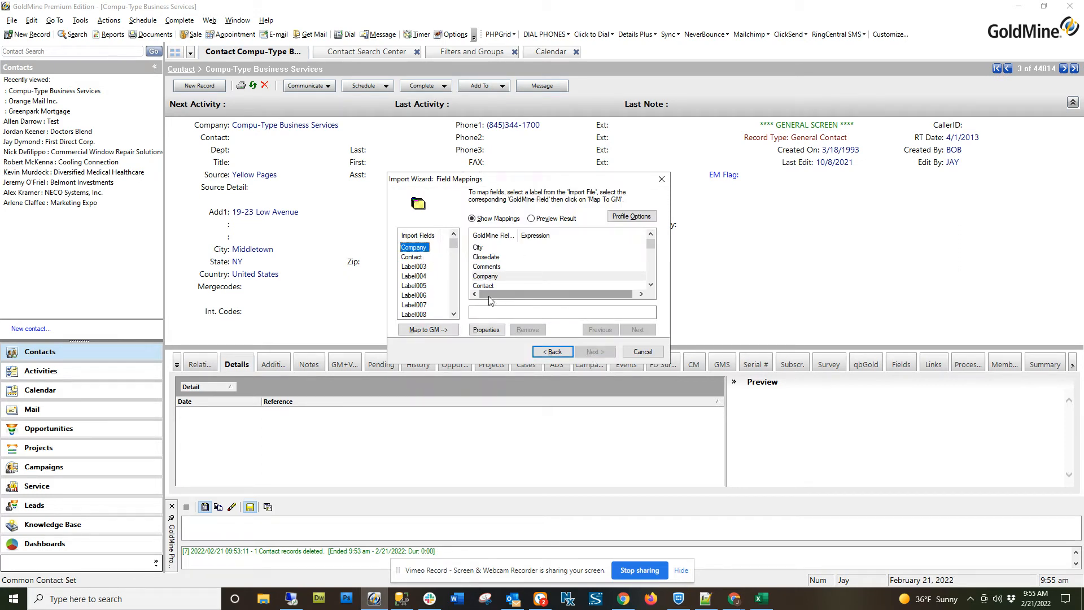
pyautogui.click(440, 329)
pyautogui.click(413, 265)
pyautogui.click(412, 257)
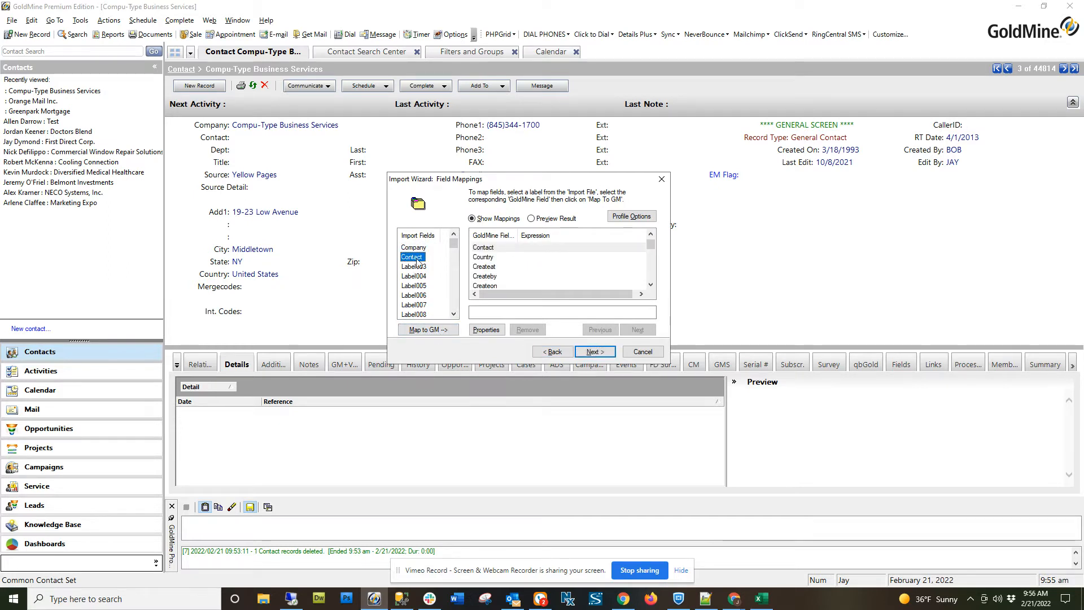
pyautogui.click(492, 247)
pyautogui.click(428, 330)
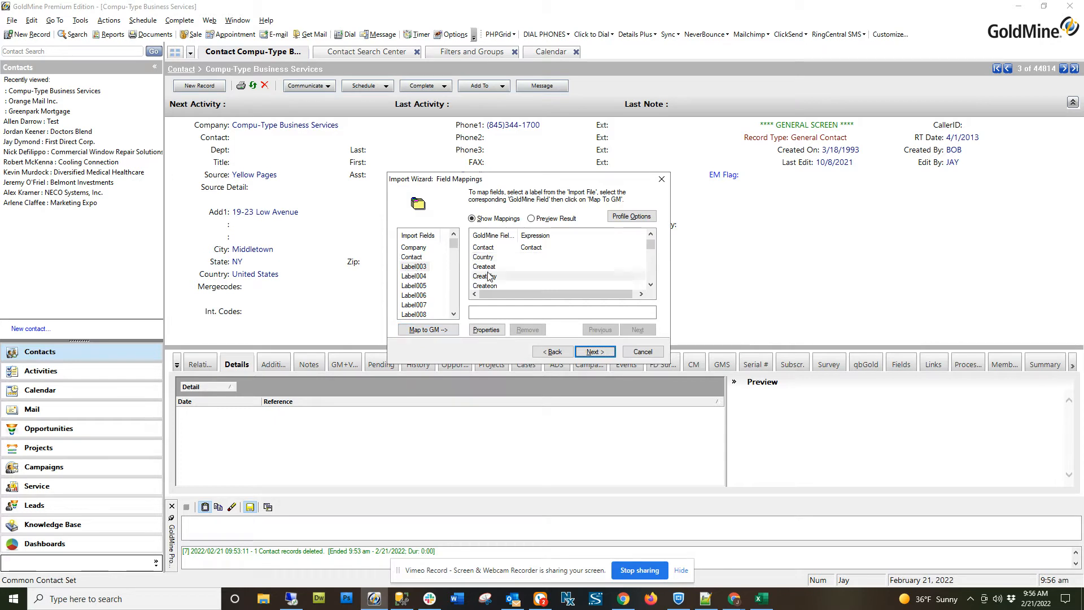
pyautogui.click(422, 275)
pyautogui.moveTo(457, 246)
pyautogui.mouseDown()
pyautogui.moveTo(456, 315)
pyautogui.moveTo(455, 242)
pyautogui.mouseUp()
pyautogui.click(454, 257)
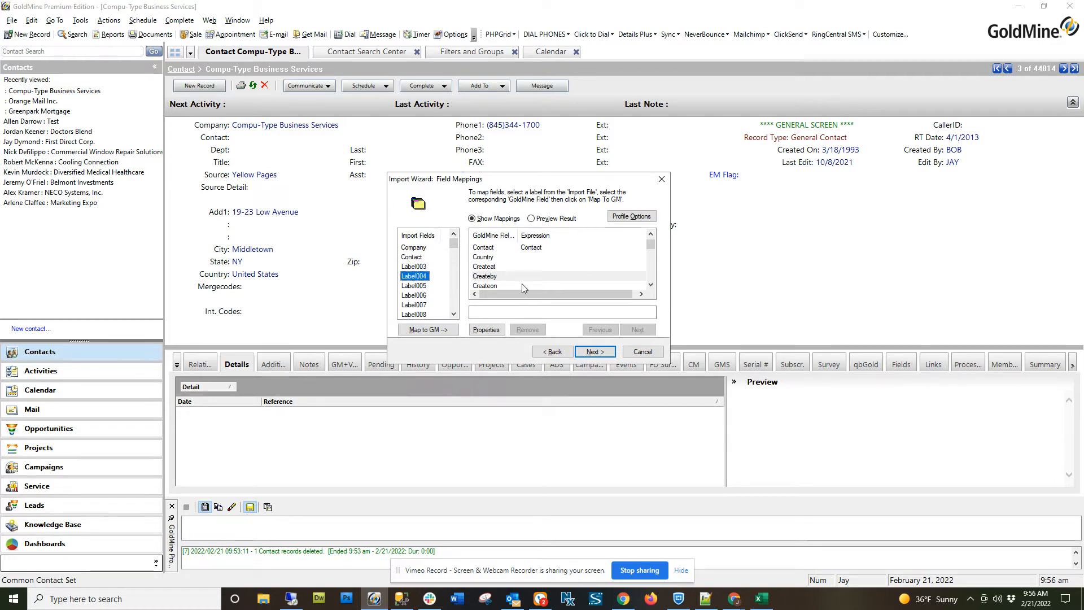
# Preview the mapped Contact field's result across the first six import records, then return to record 1.
pyautogui.click(532, 218)
pyautogui.click(536, 248)
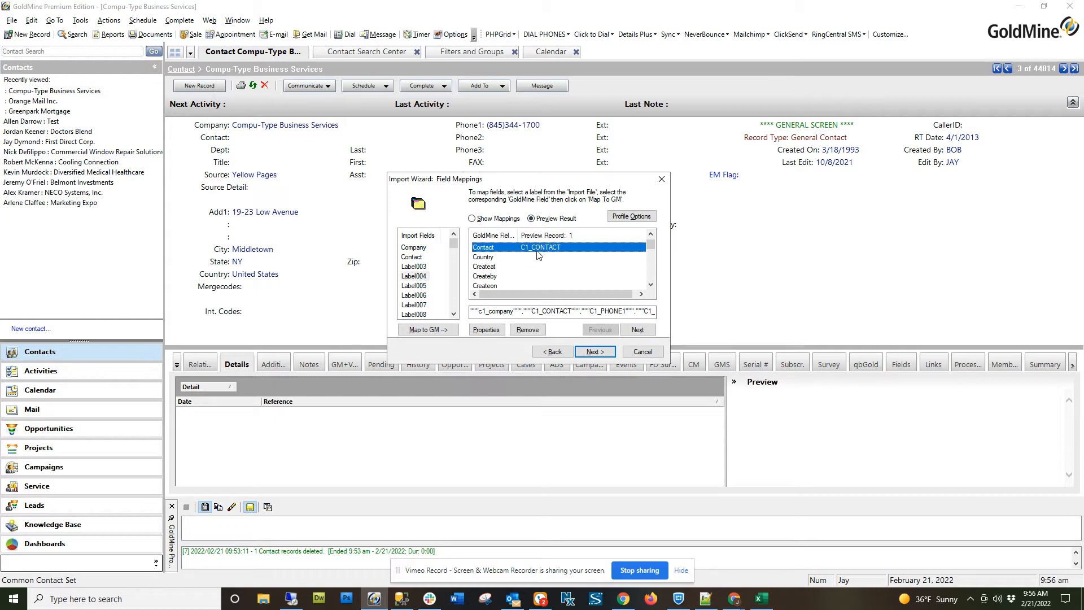
pyautogui.click(648, 332)
pyautogui.click(647, 332)
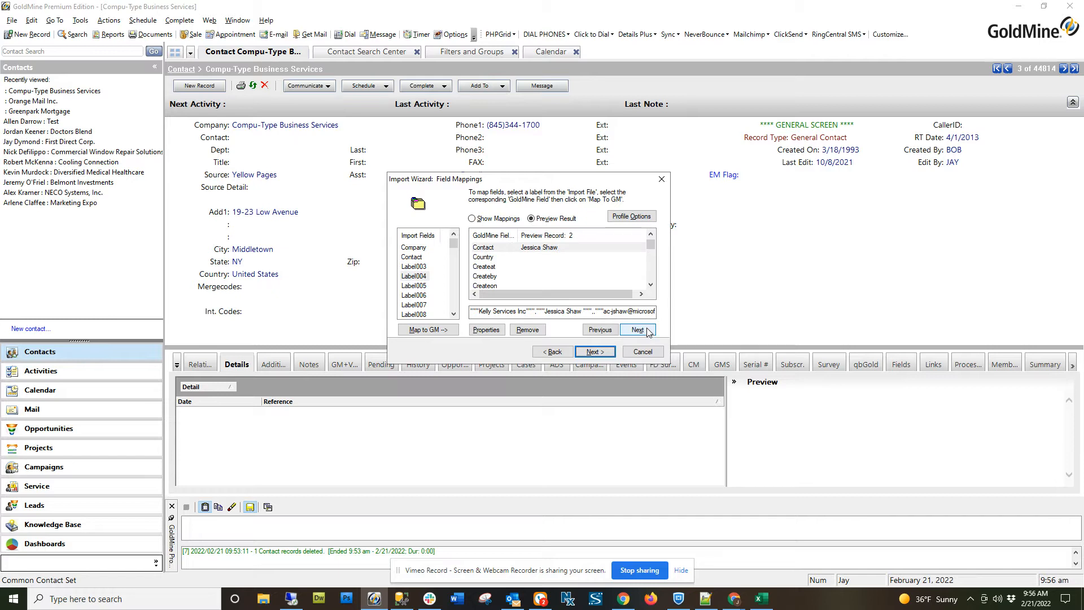
pyautogui.click(648, 332)
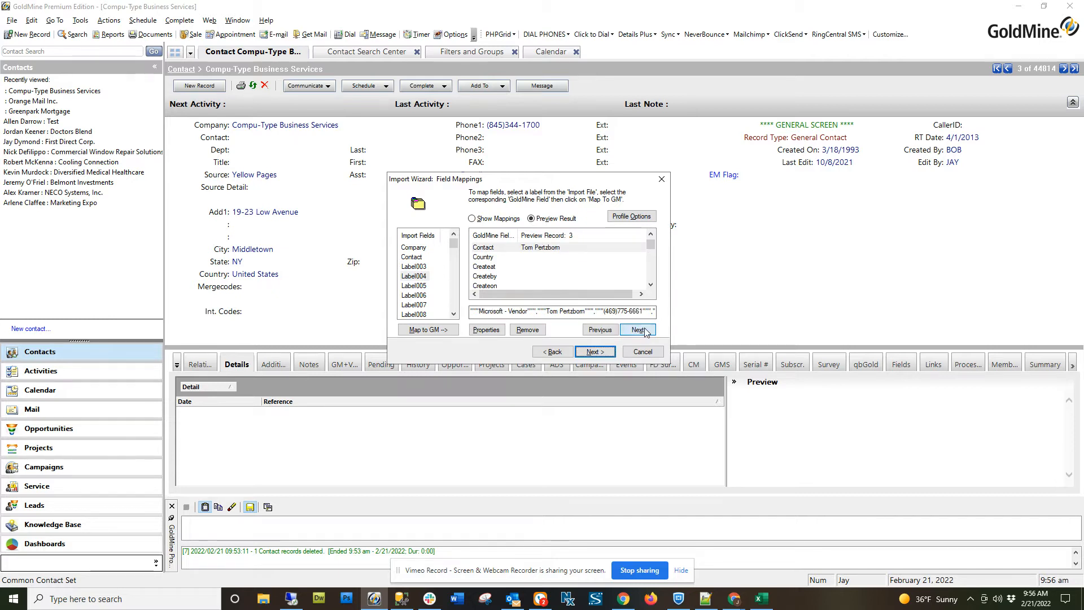
pyautogui.click(647, 331)
pyautogui.click(647, 332)
pyautogui.click(647, 331)
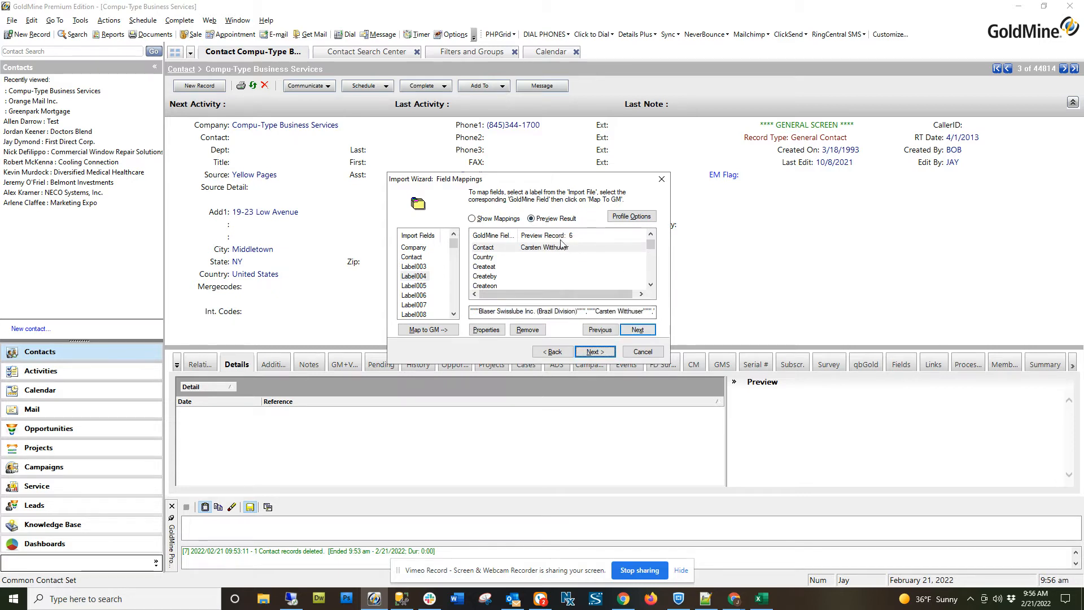
pyautogui.click(607, 330)
pyautogui.click(607, 331)
pyautogui.click(608, 330)
pyautogui.click(607, 331)
pyautogui.click(607, 330)
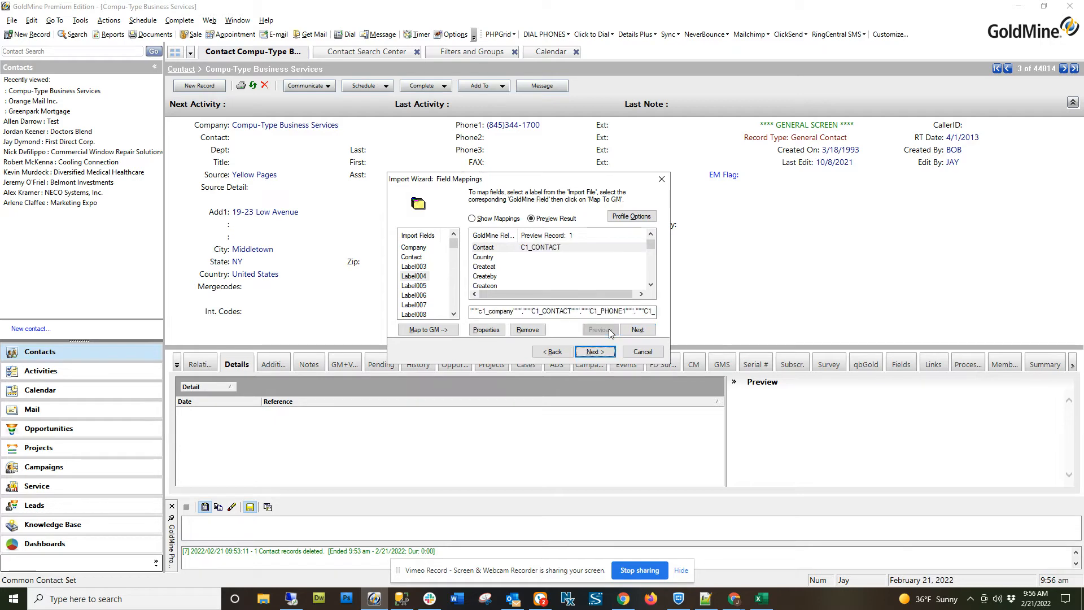
# In the import profile options, enable ignoring the first record in the import file and keep the match-field at (none).
pyautogui.click(626, 218)
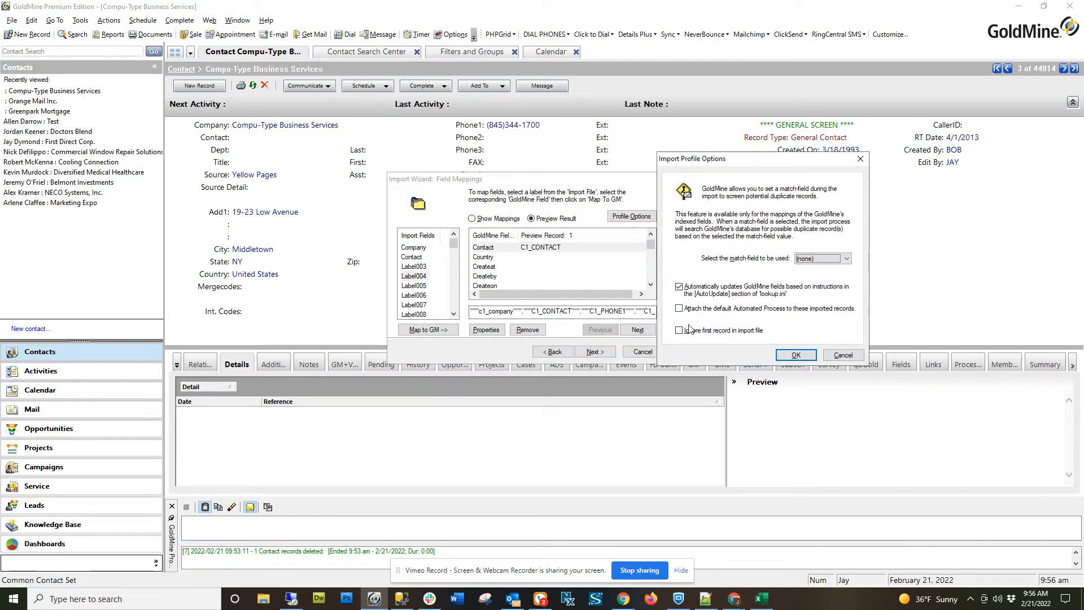
pyautogui.click(689, 330)
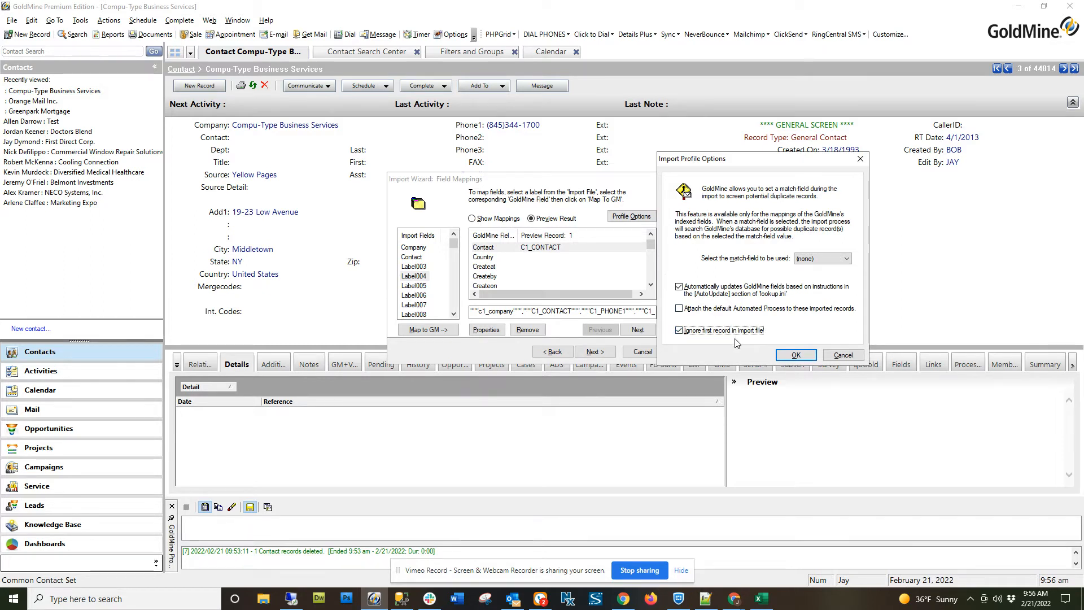
pyautogui.click(811, 261)
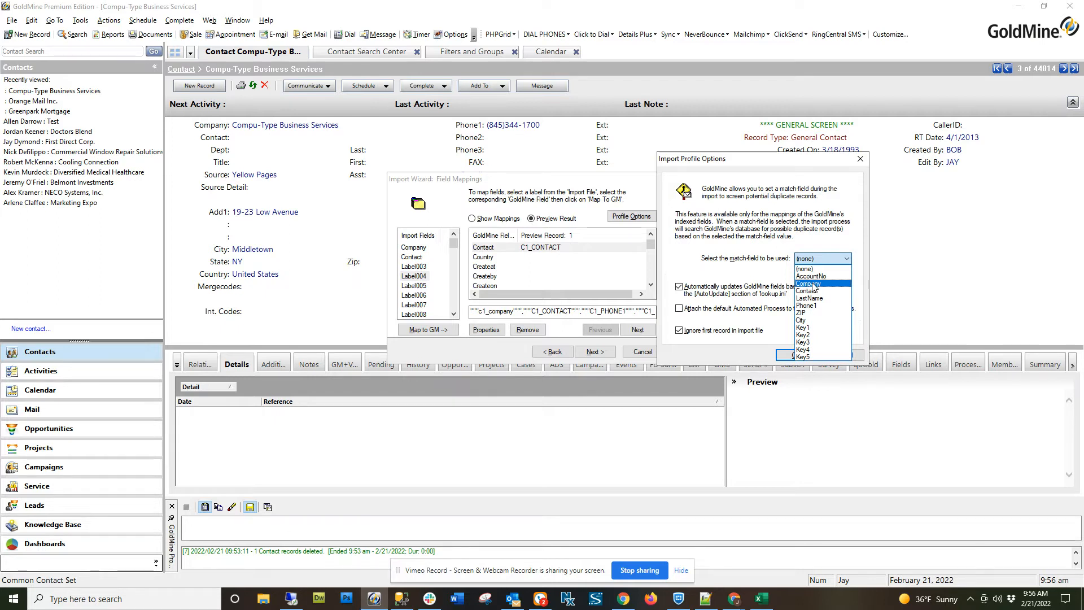
pyautogui.click(751, 271)
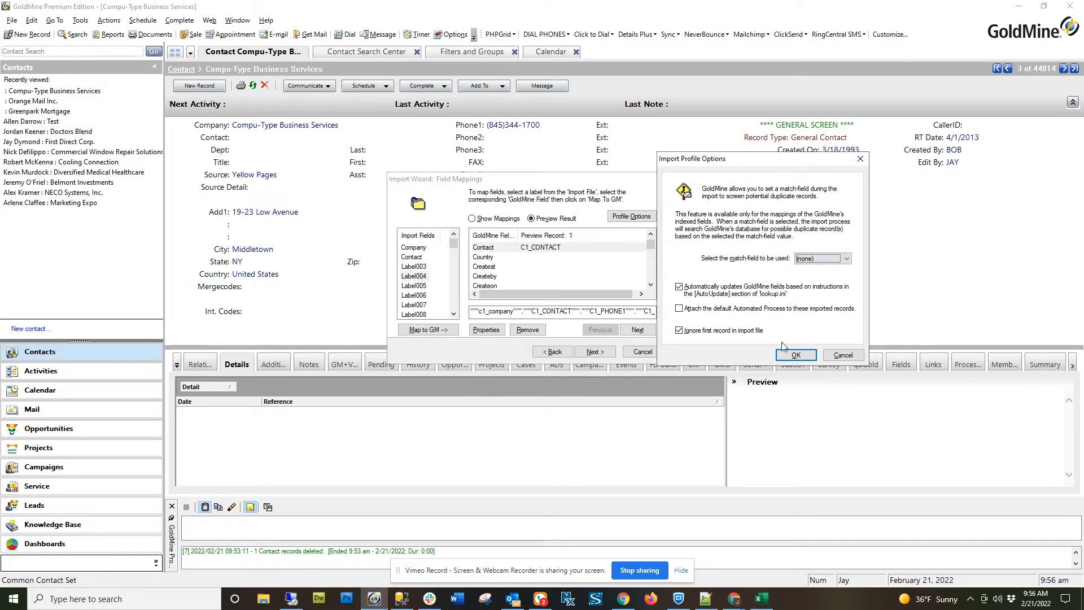
pyautogui.click(795, 354)
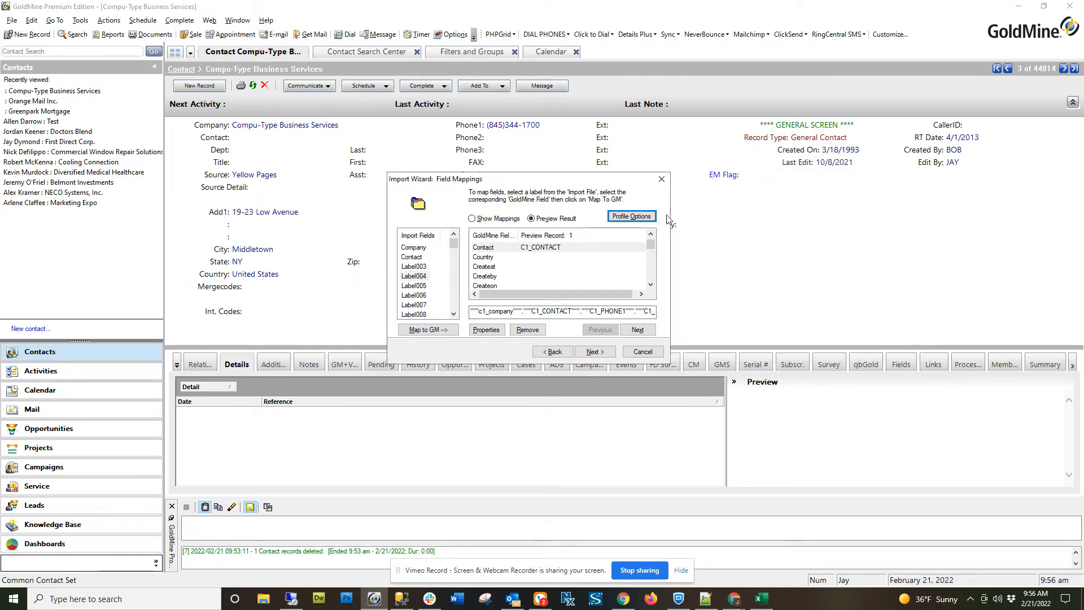
# Examine the formatting options in the expression builder for the mapped Contact field, leaving the formatting at None.
pyautogui.moveTo(609, 181); pyautogui.dragTo(676, 180)
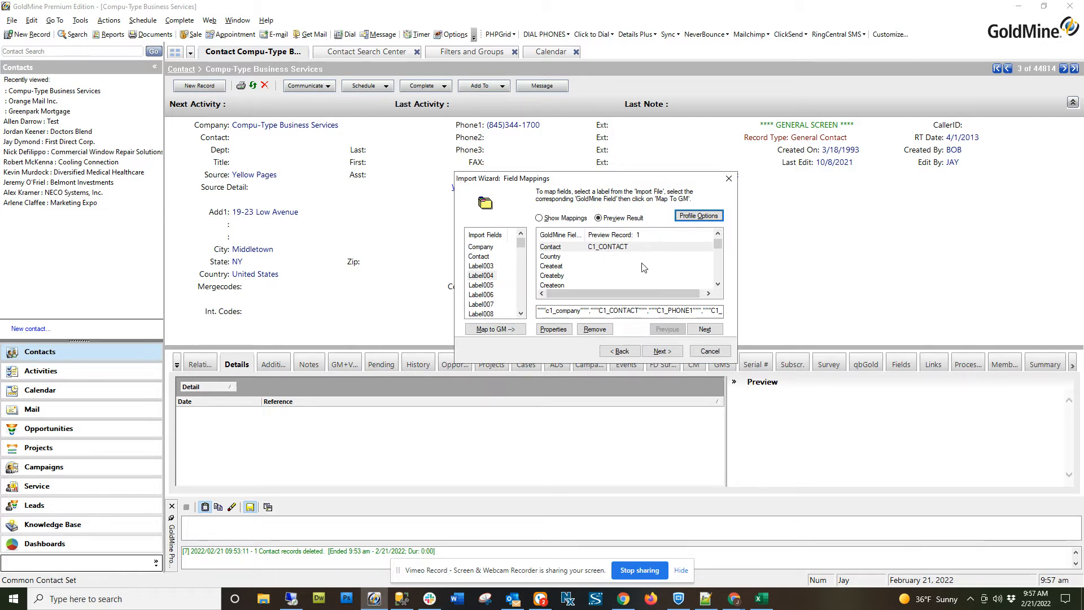
pyautogui.rightClick(605, 248)
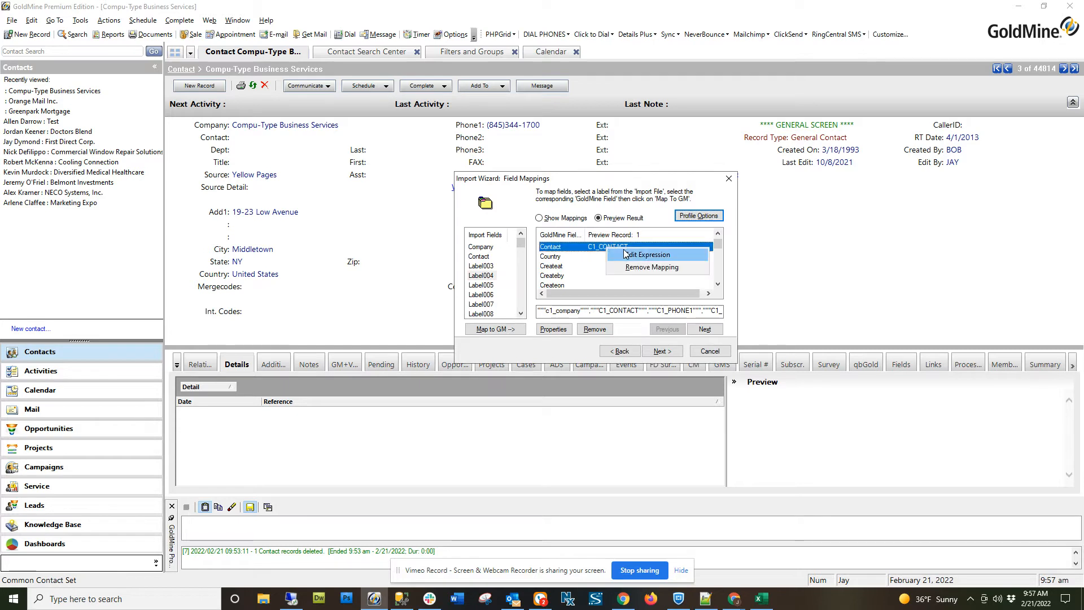
pyautogui.click(647, 254)
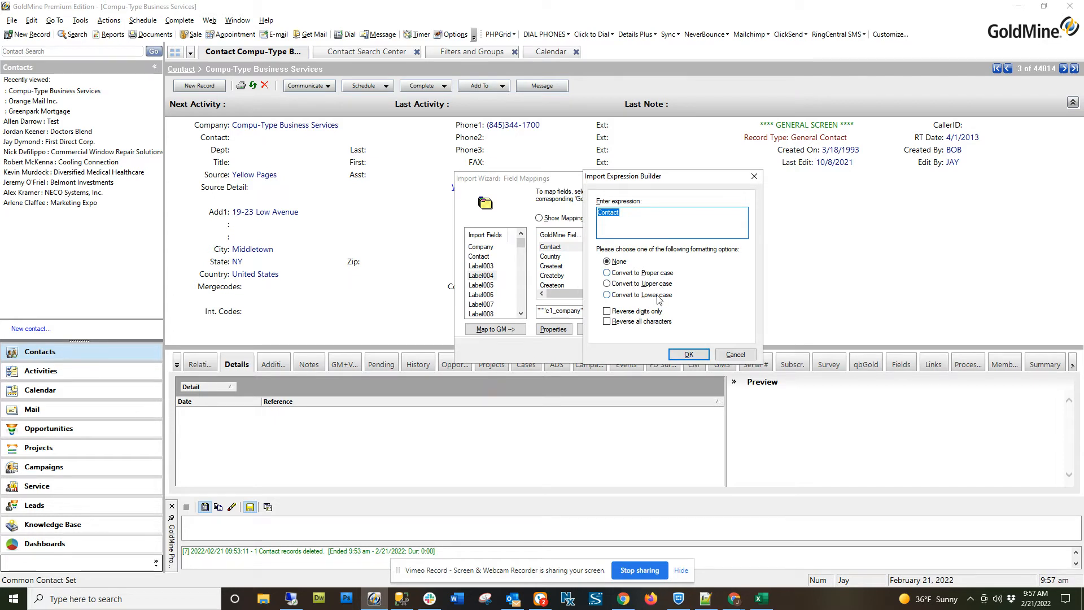
pyautogui.click(689, 354)
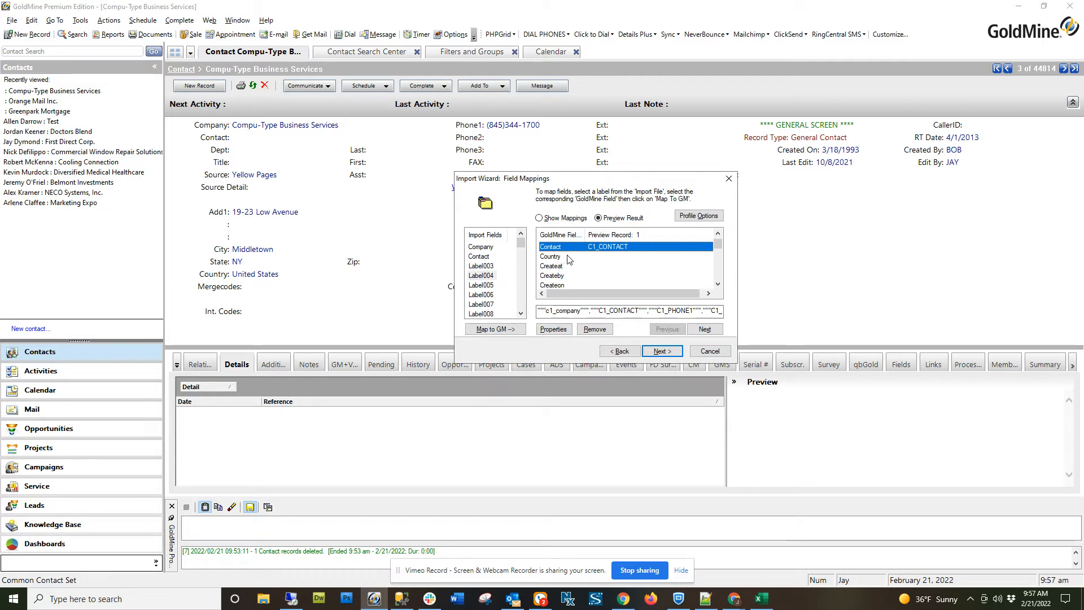
# Set the mapped Company field's import expression to convert its values to proper case.
pyautogui.scroll(-1, 569, 260)
pyautogui.scroll(-1, 569, 260)
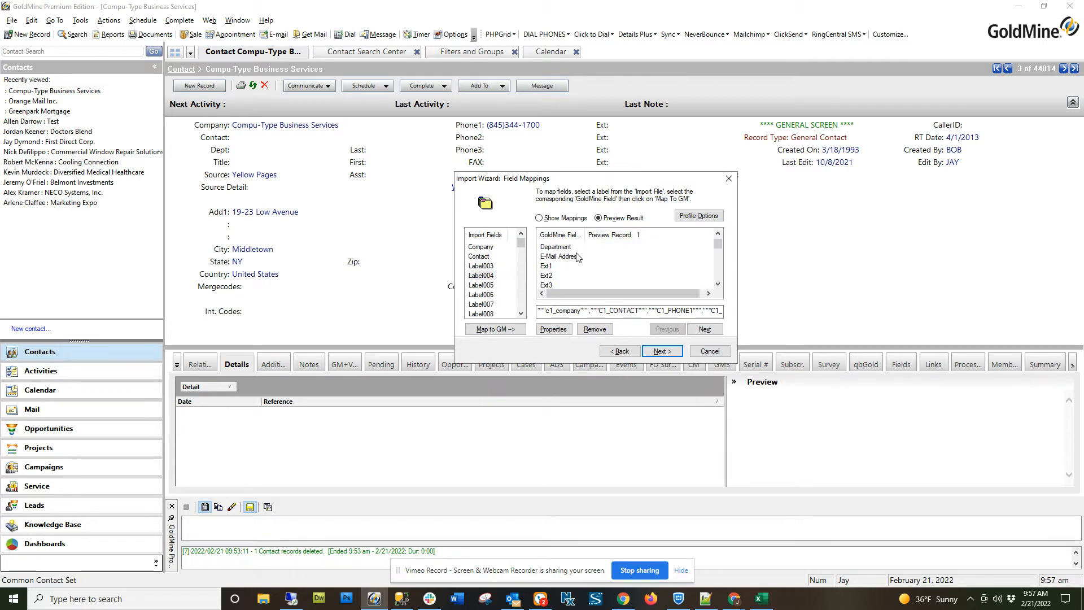
pyautogui.scroll(2, 601, 259)
pyautogui.scroll(1, 590, 266)
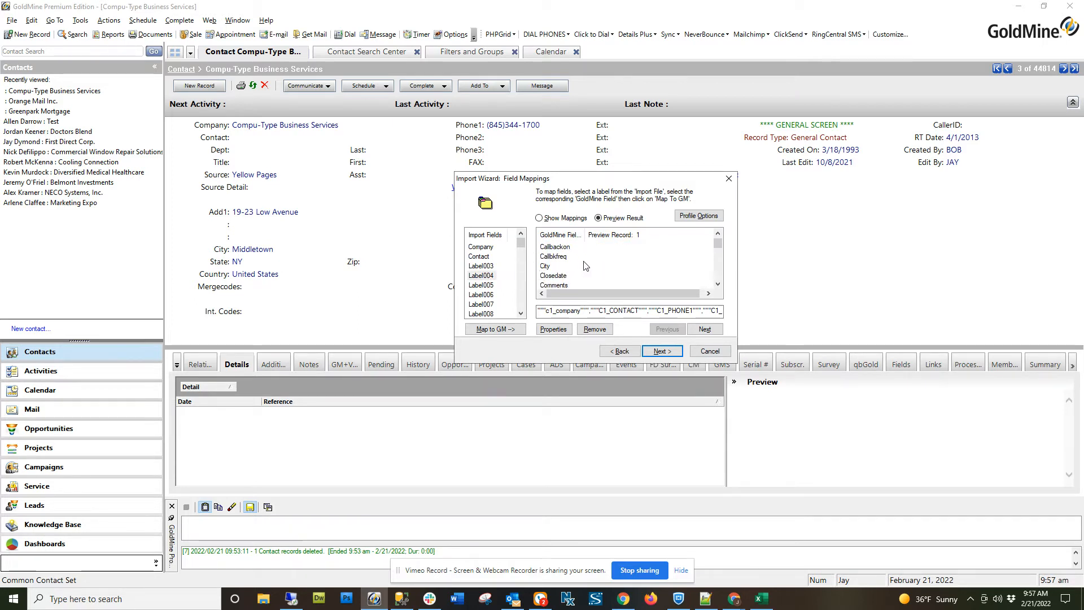
pyautogui.scroll(-1, 597, 254)
pyautogui.doubleClick(613, 266)
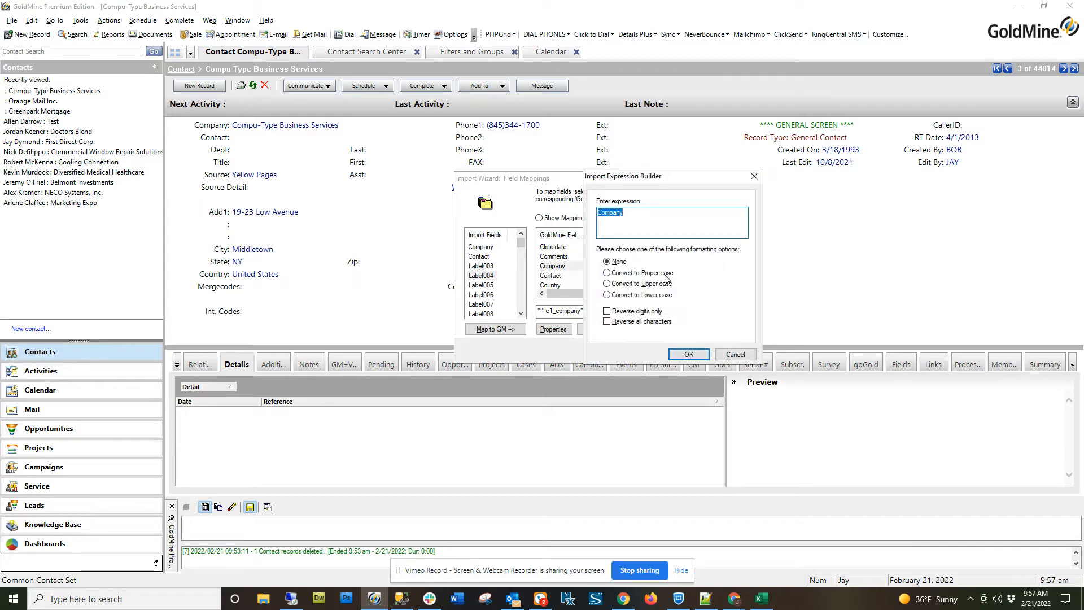
pyautogui.click(628, 275)
pyautogui.click(689, 354)
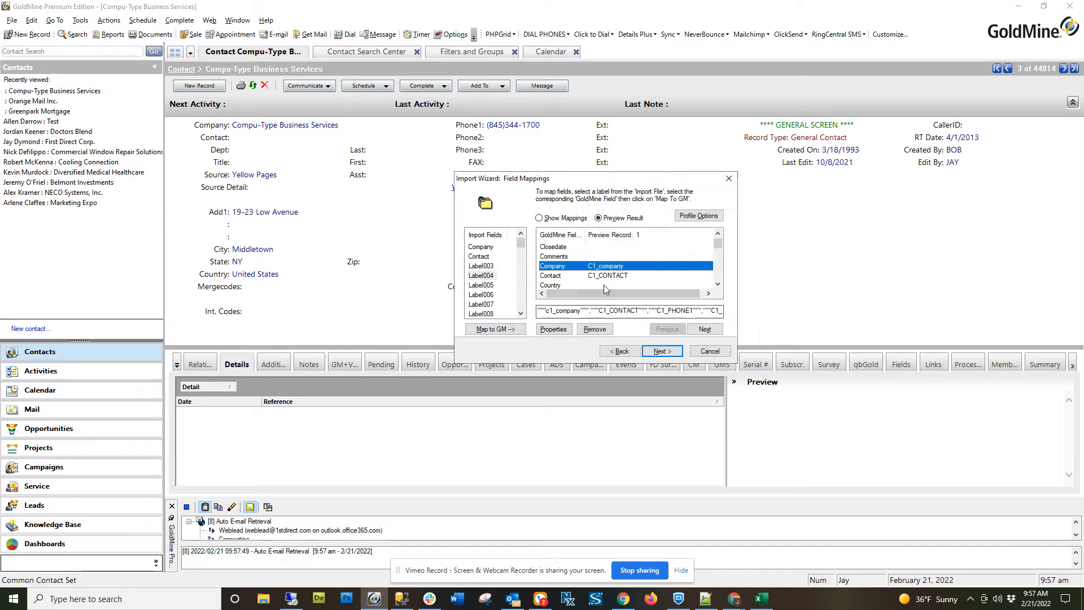
# Set the mapped Contact field's import expression to convert its values to proper case.
pyautogui.click(605, 277)
pyautogui.doubleClick(606, 276)
pyautogui.click(636, 275)
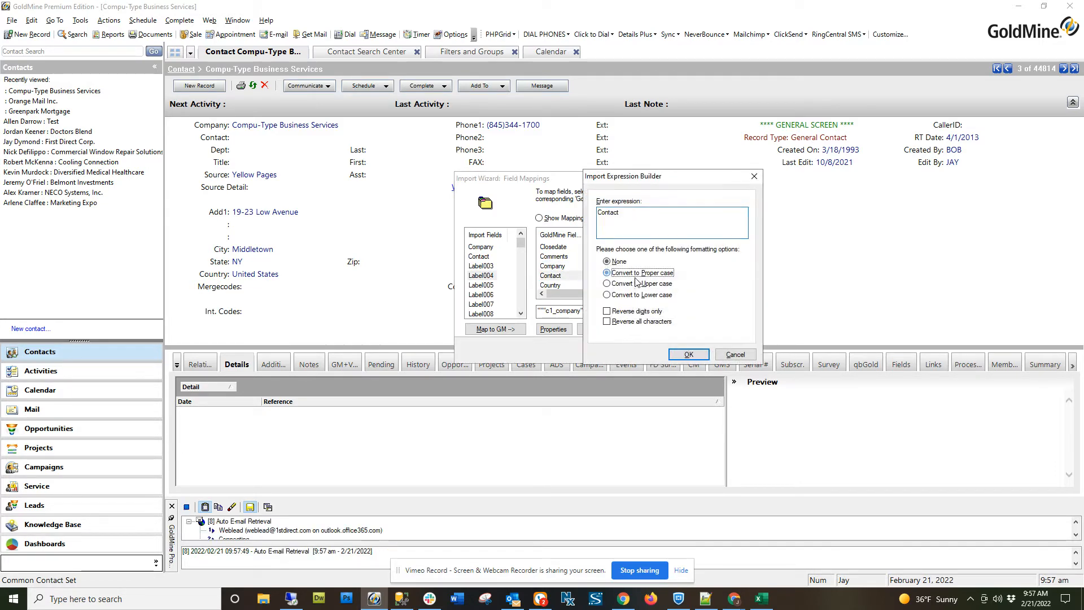
pyautogui.click(689, 355)
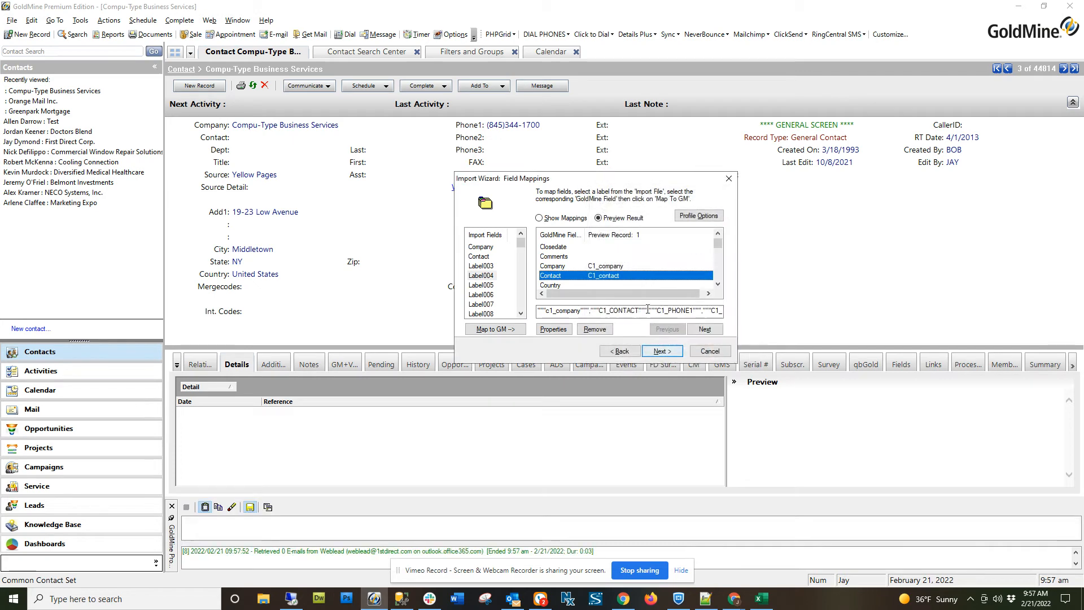
# Proceed to the wizard's Save Profile page, close the Import Wizard without importing, and switch to the ImportFile2 workbook in Excel.
pyautogui.click(667, 355)
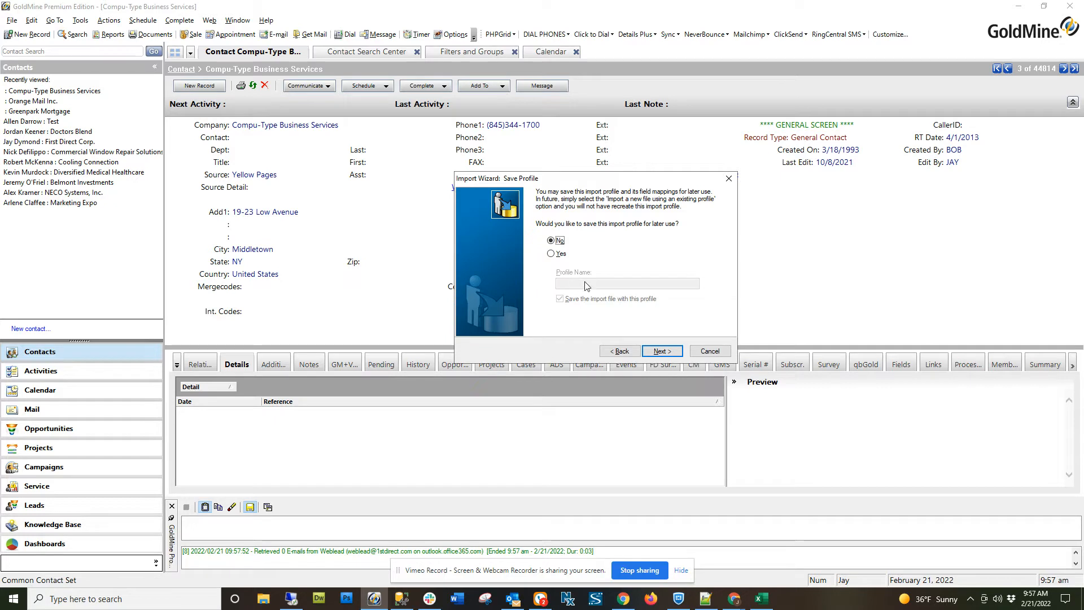
pyautogui.click(728, 181)
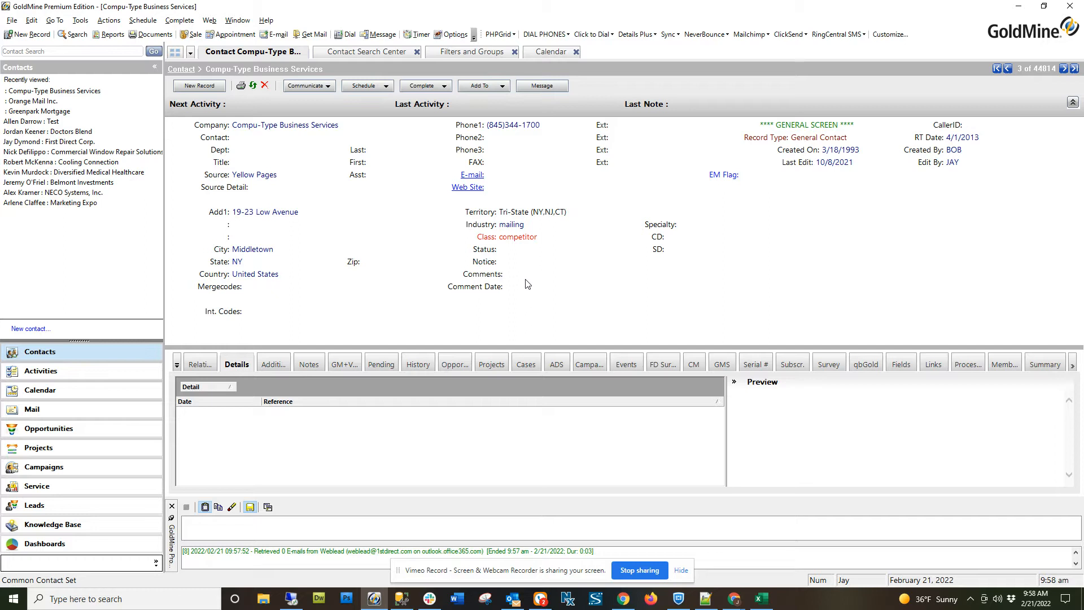
pyautogui.click(760, 602)
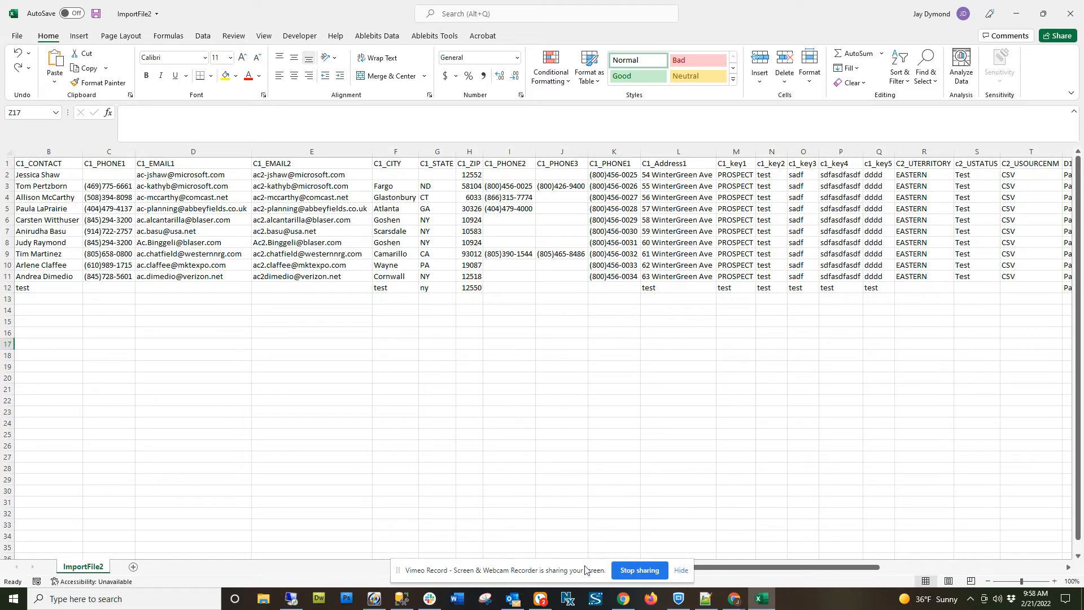
pyautogui.click(681, 570)
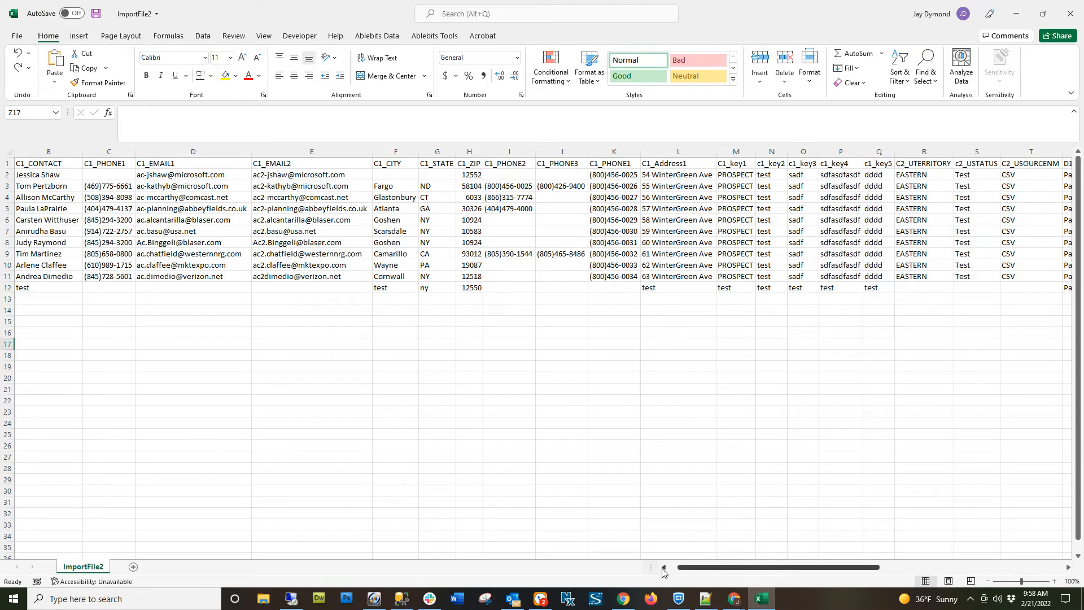
pyautogui.click(664, 567)
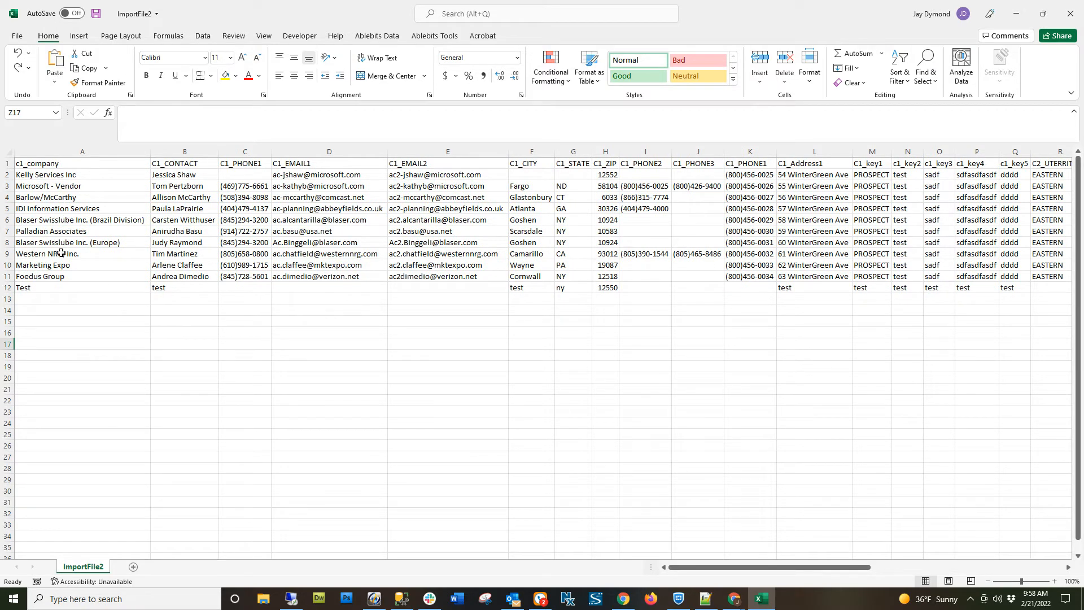
pyautogui.click(60, 255)
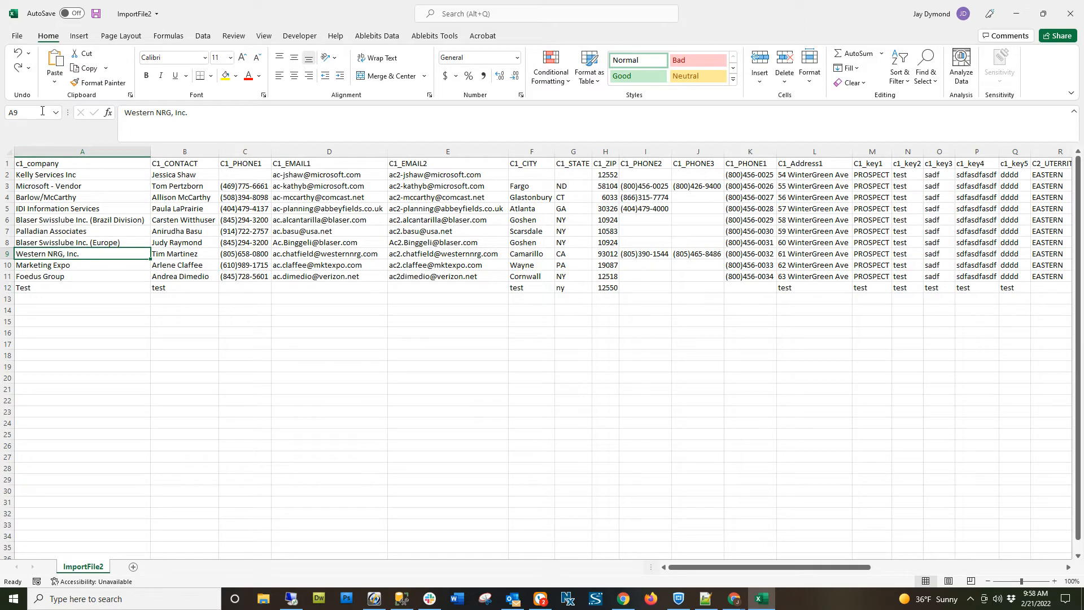
pyautogui.click(15, 37)
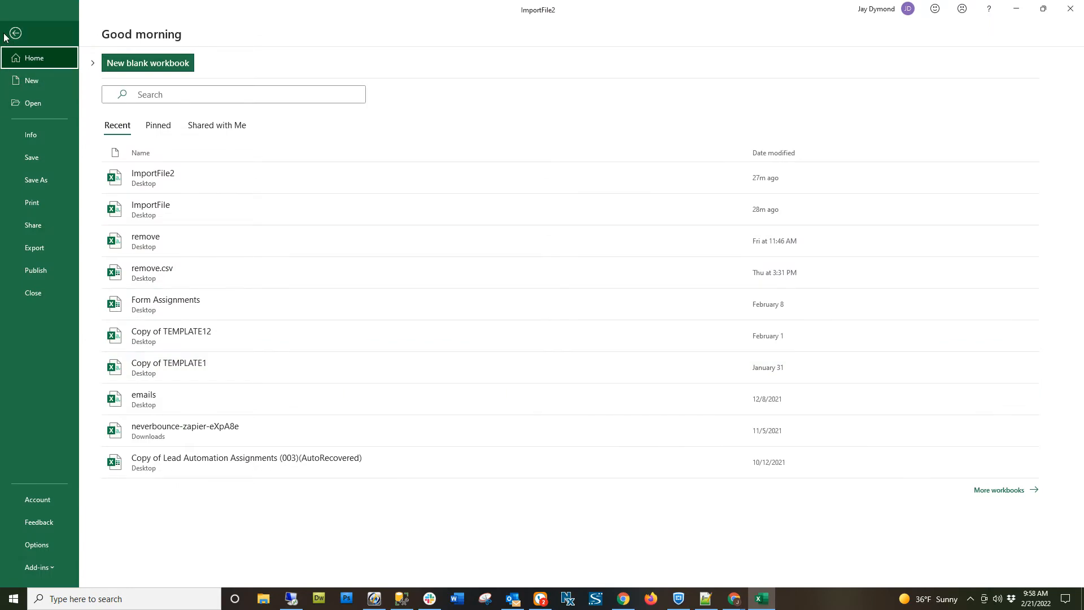
pyautogui.click(14, 33)
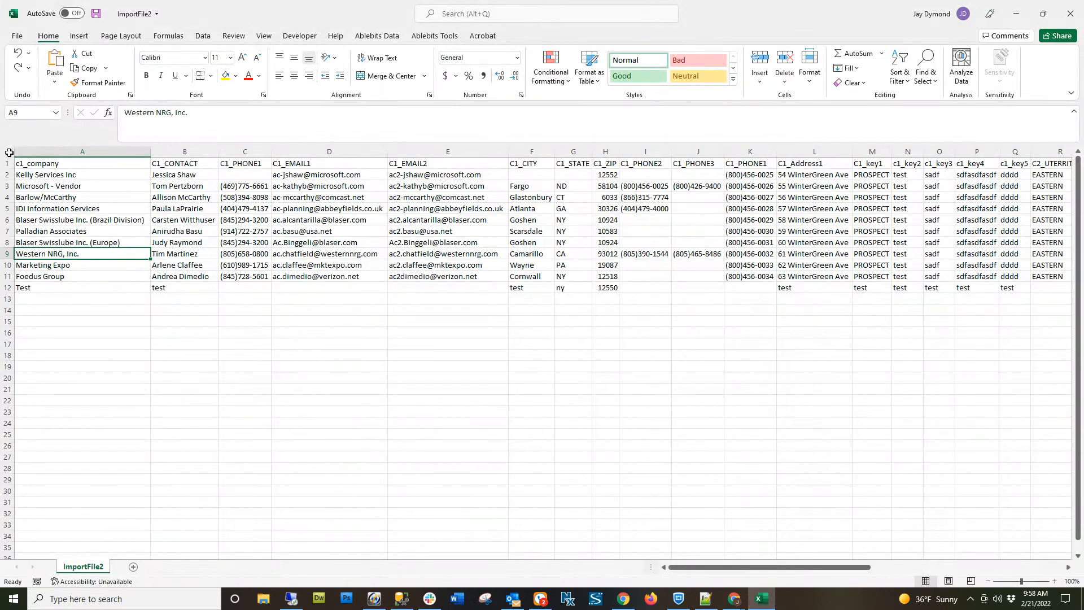
# Apply the custom number format \"@\" to all cells of the ImportFile2 sheet so text values are wrapped in double quotes.
pyautogui.click(9, 153)
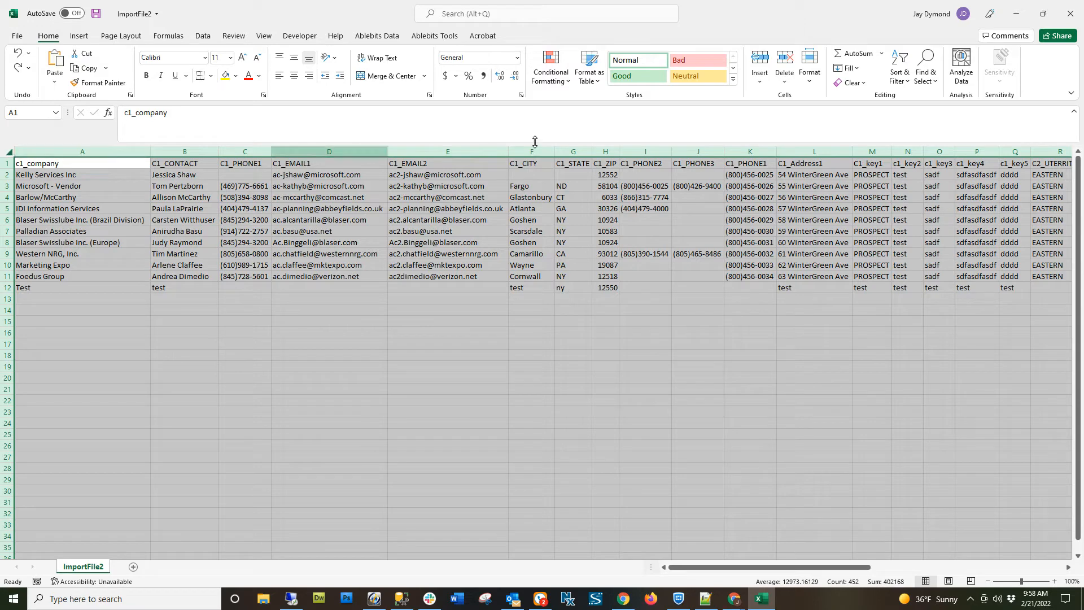
pyautogui.click(810, 67)
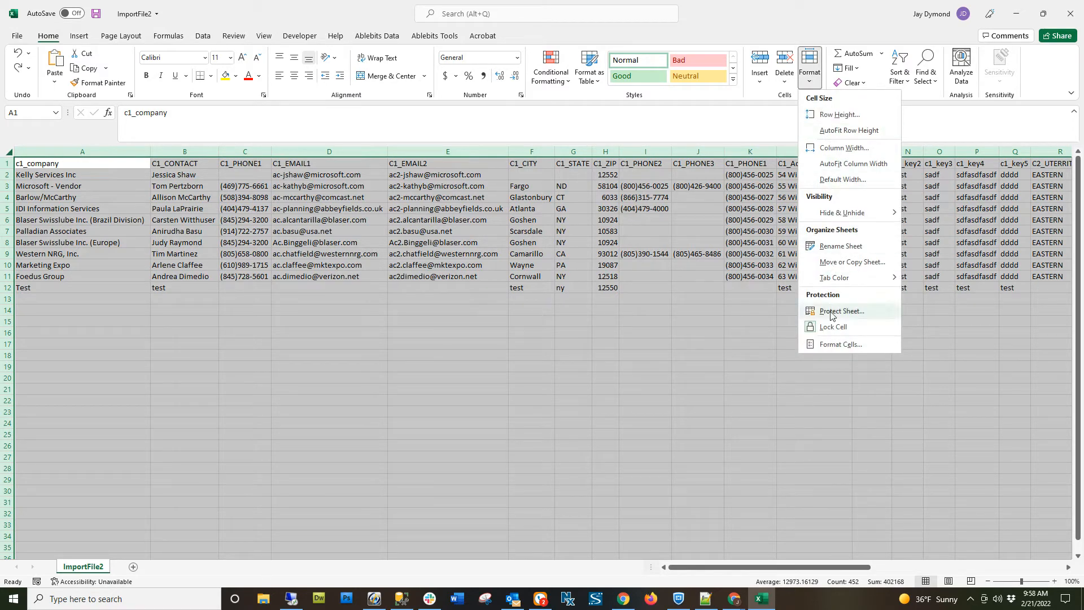
pyautogui.click(841, 343)
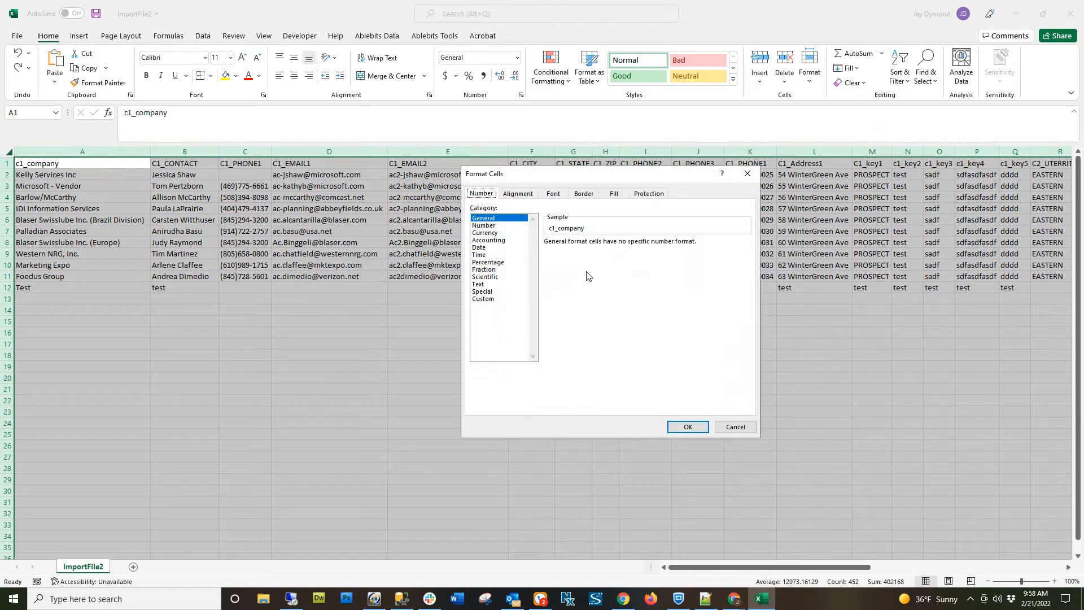
pyautogui.click(498, 299)
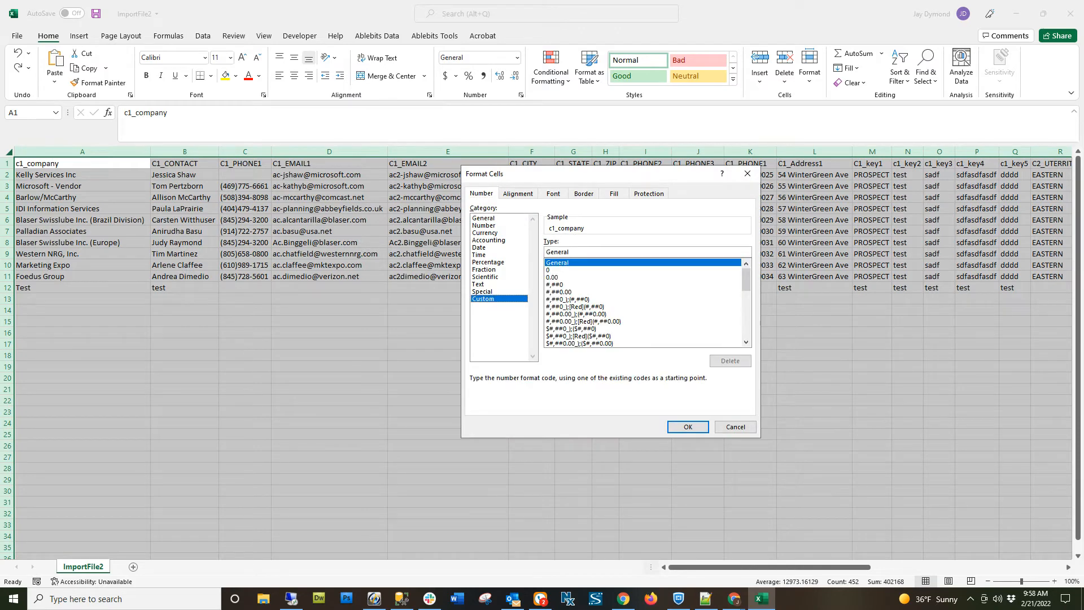
pyautogui.hotkey('alt', 'Tab')
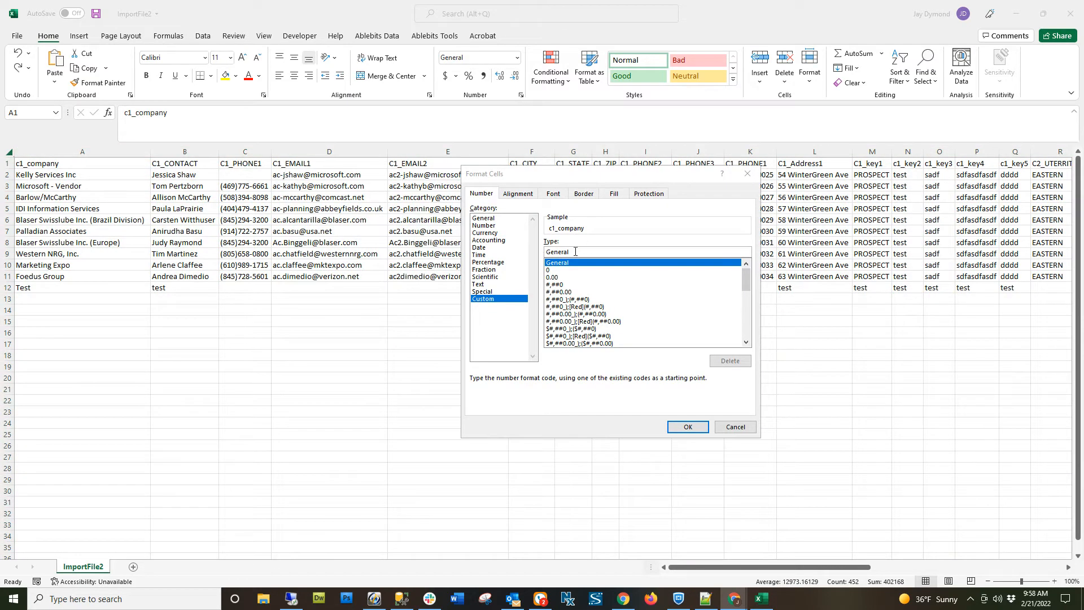
pyautogui.moveTo(574, 252); pyautogui.dragTo(545, 255)
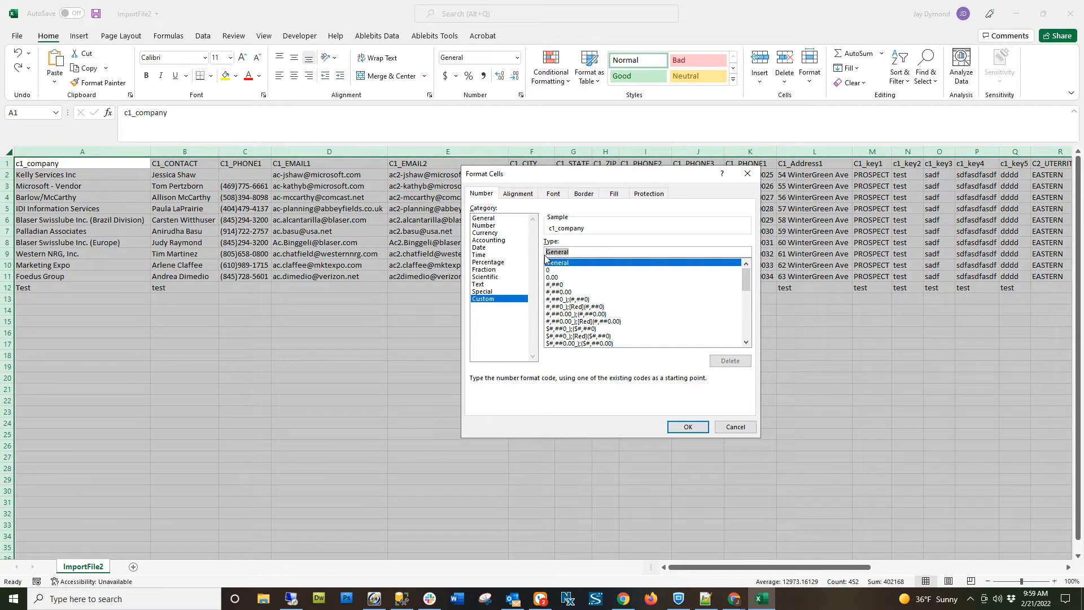
pyautogui.write('\\')
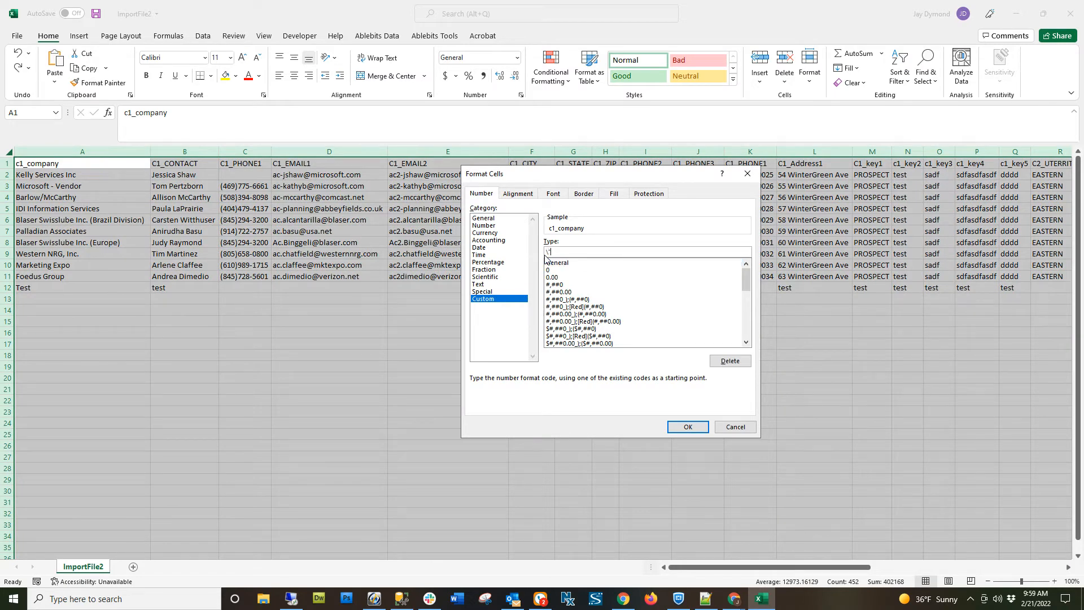
pyautogui.write('"@\\"')
pyautogui.click(686, 428)
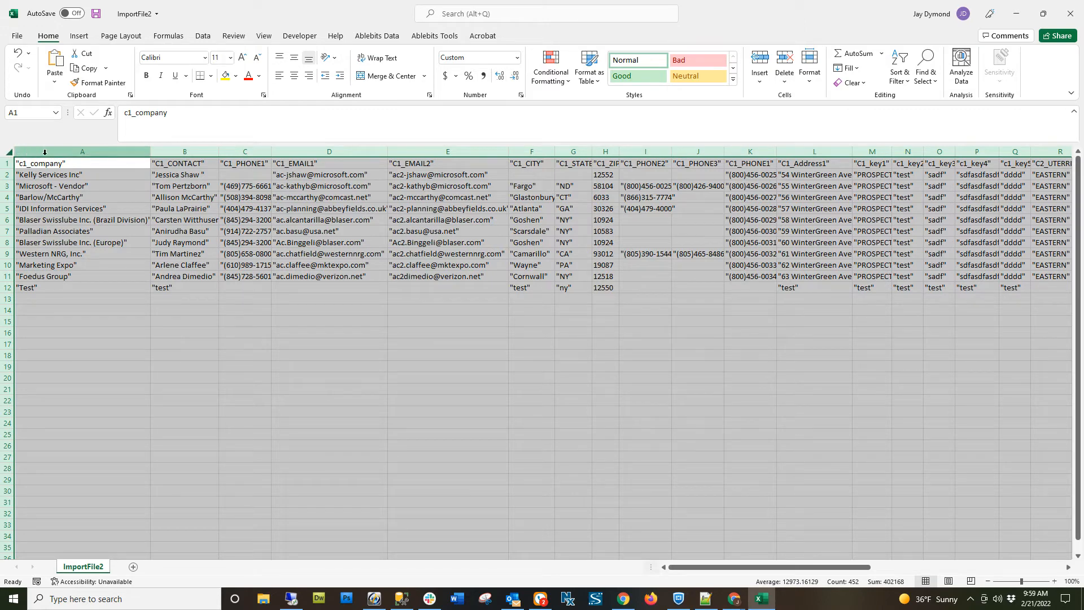
# Undo the custom quote format on the ImportFile2 sheet and clear the whole-sheet selection.
pyautogui.click(301, 288)
pyautogui.hotkey('ctrl', 'z')
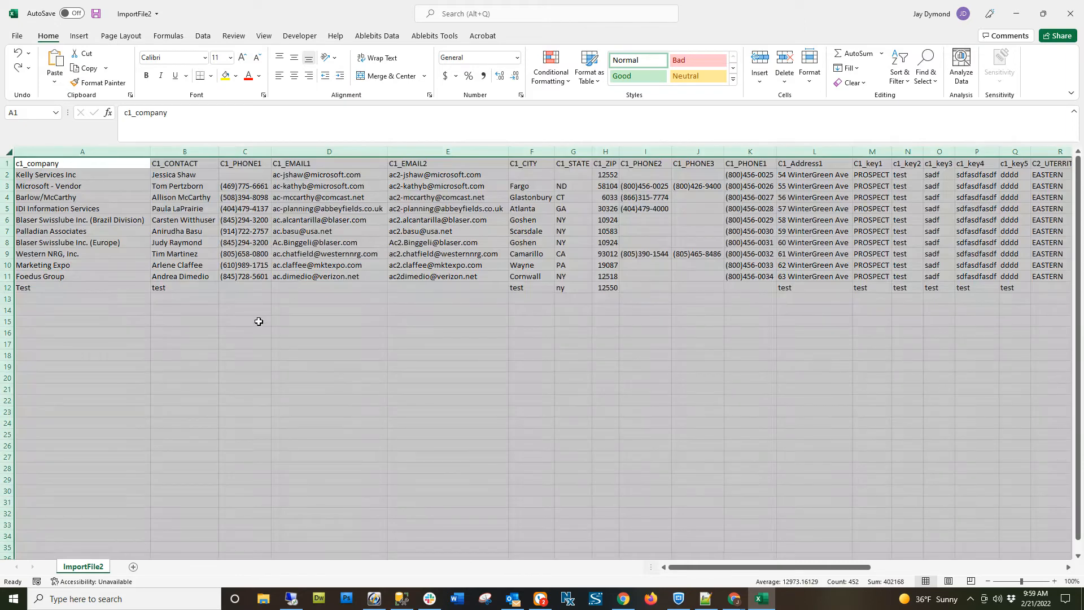
pyautogui.click(257, 323)
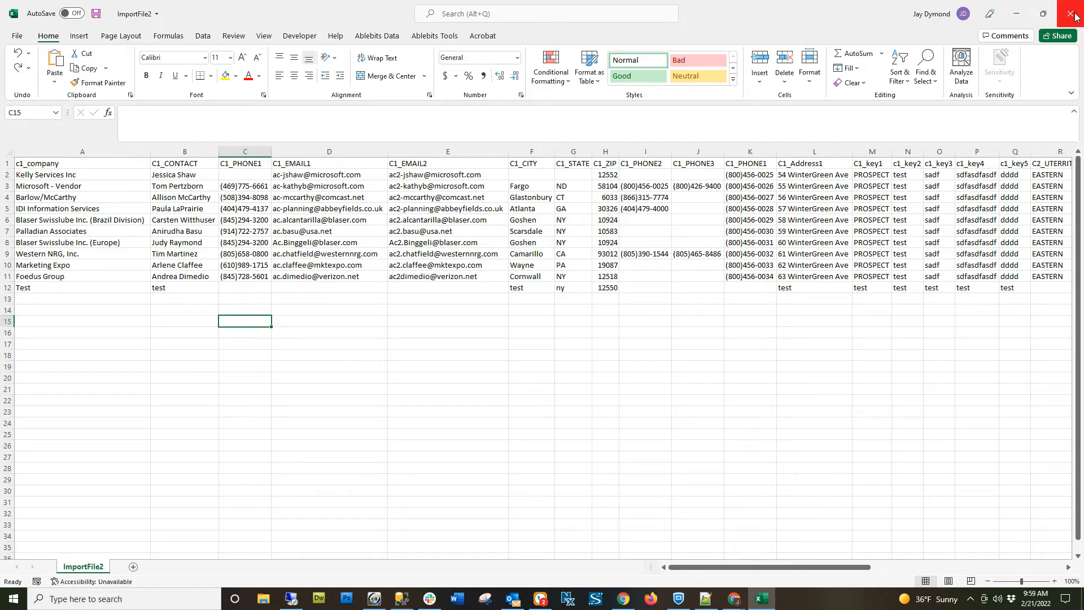
# Apply the Good cell style to the C1 field columns, range A1:Q12, of the ImportFile2 sheet.
pyautogui.click(93, 162)
pyautogui.moveTo(93, 162); pyautogui.dragTo(1025, 289)
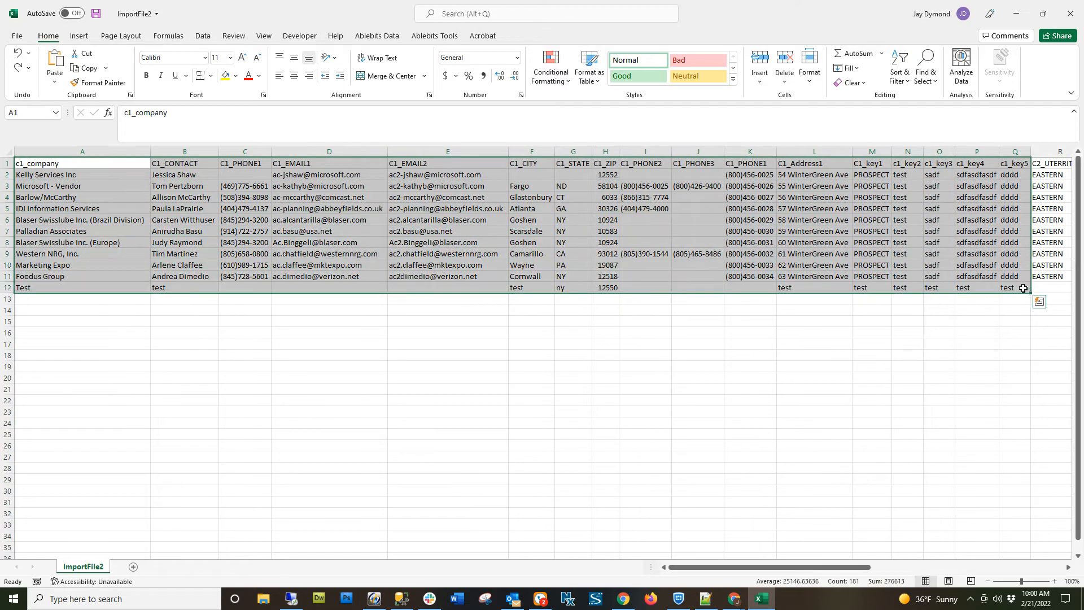
pyautogui.click(638, 76)
pyautogui.click(65, 199)
# Examine the C1 header cells from c1_company through C1_EMAIL2 and compare the two e-mail columns in row 3.
pyautogui.click(59, 164)
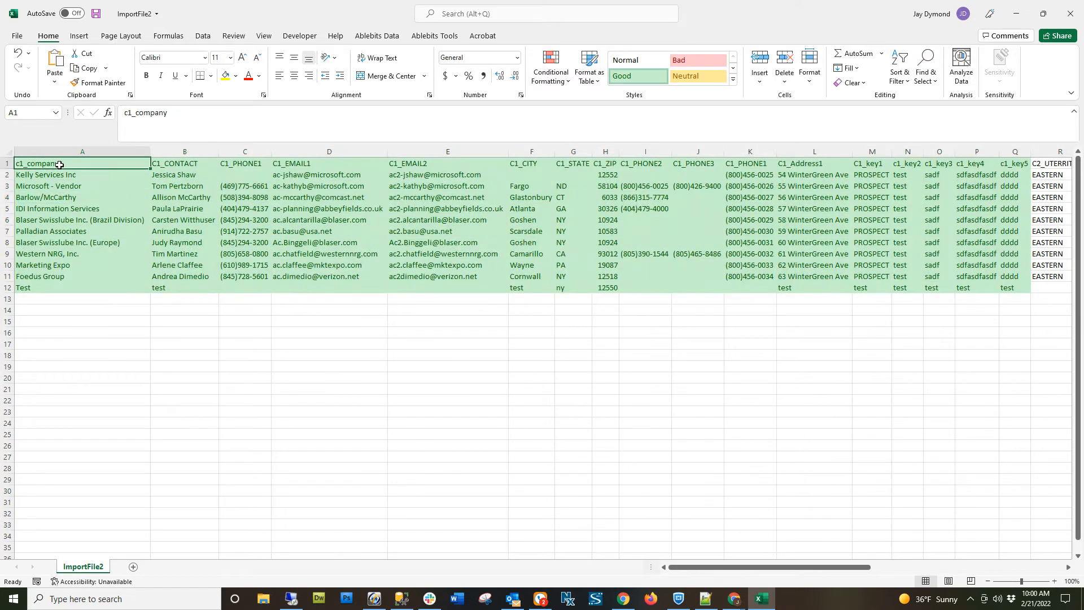
pyautogui.click(157, 164)
pyautogui.click(238, 165)
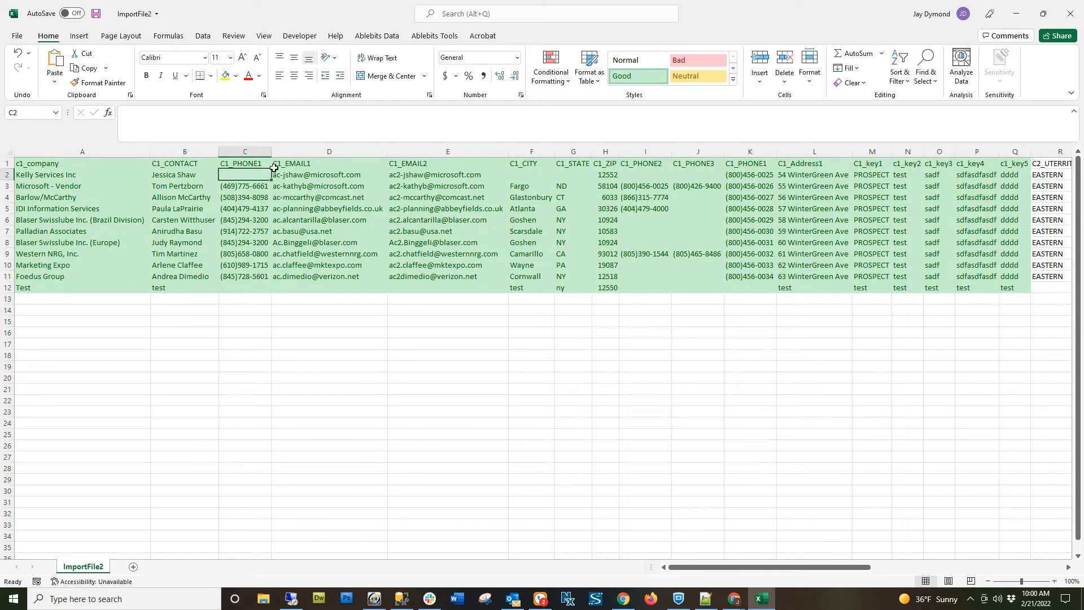
pyautogui.click(299, 165)
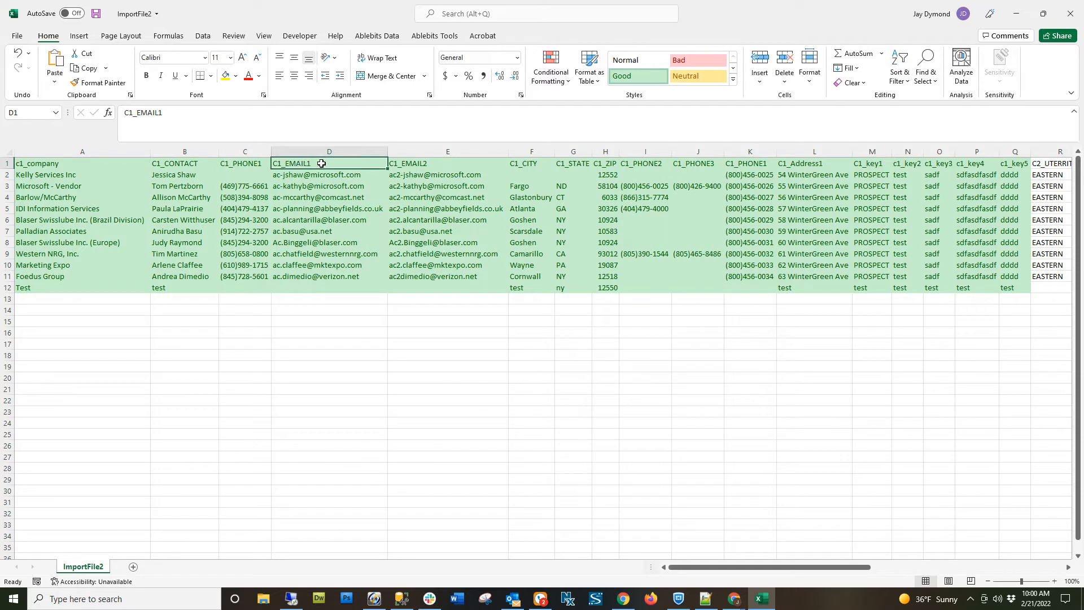
pyautogui.click(414, 163)
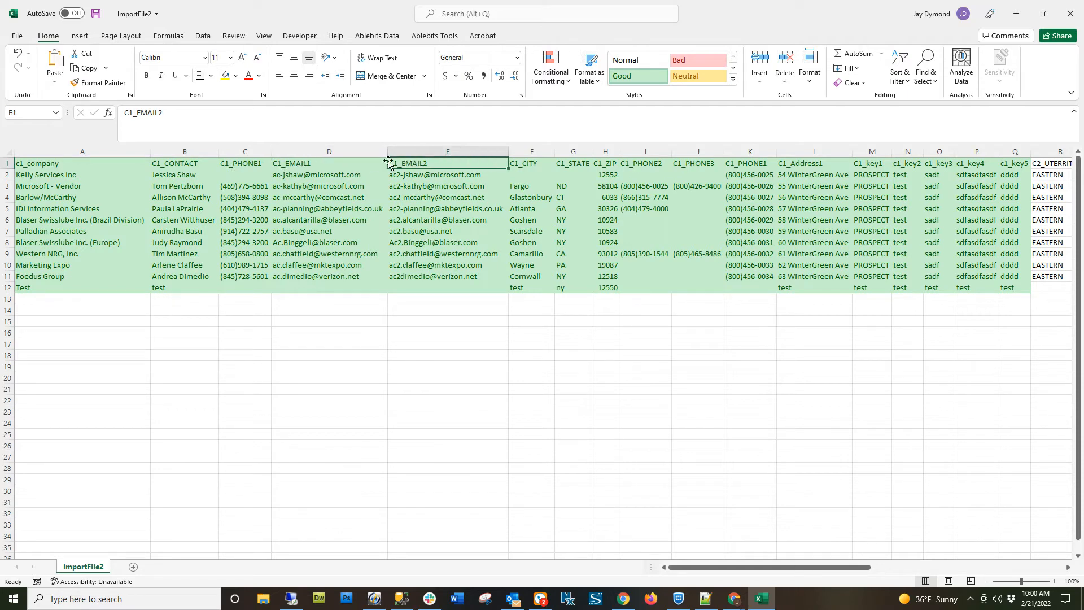
pyautogui.click(367, 163)
pyautogui.click(417, 162)
pyautogui.click(328, 189)
pyautogui.press('Right')
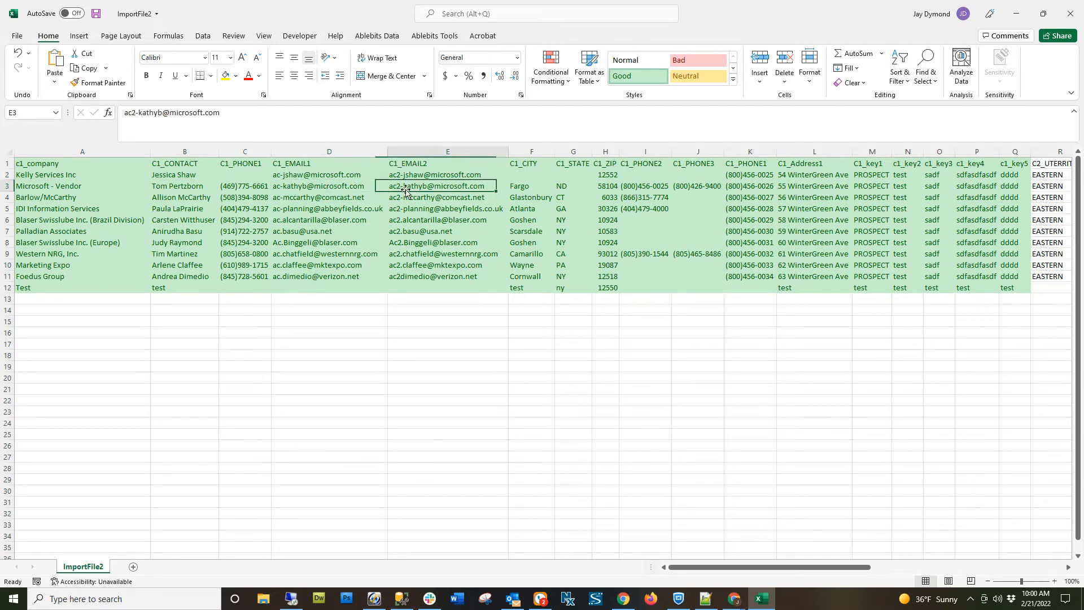
# Examine the C1_CONTACT column and the phone and e-mail cells of the test record in row 12.
pyautogui.moveTo(181, 164); pyautogui.dragTo(180, 288)
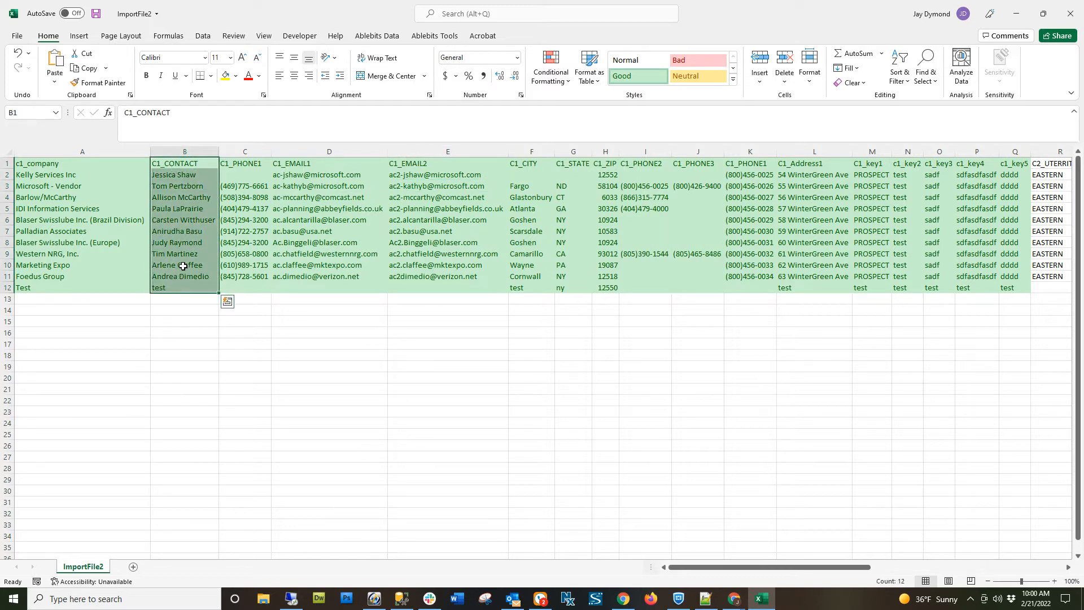
pyautogui.click(420, 288)
pyautogui.click(362, 287)
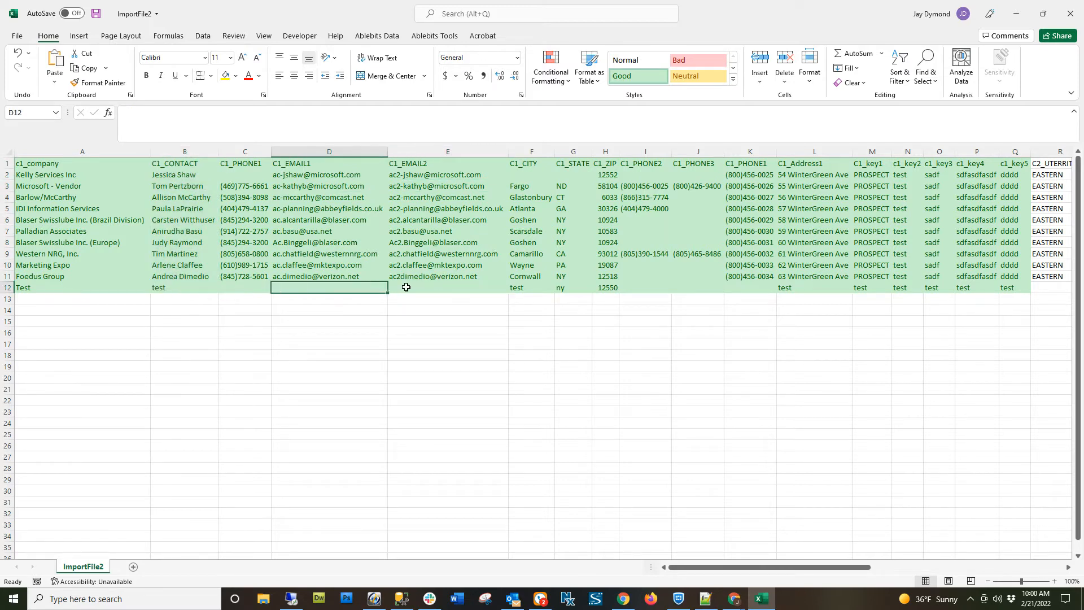
pyautogui.click(407, 288)
pyautogui.click(257, 287)
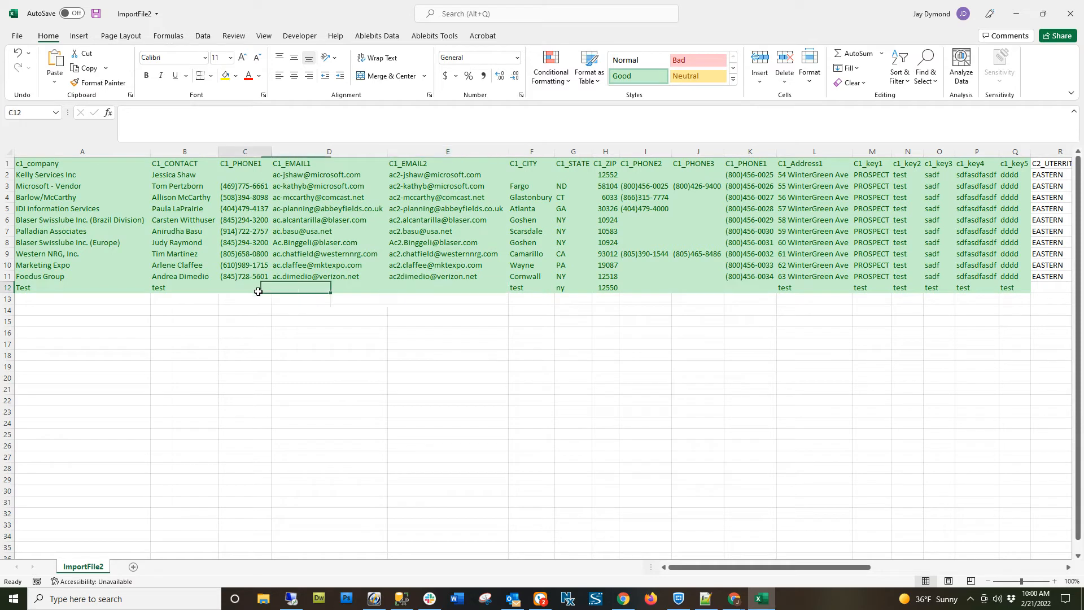
pyautogui.click(315, 288)
pyautogui.click(415, 297)
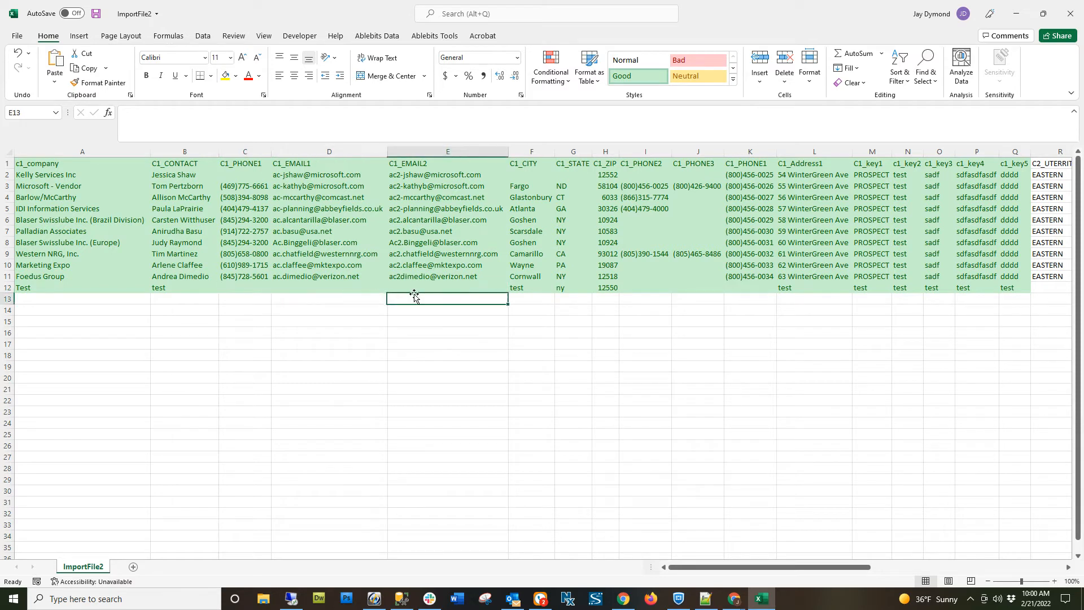
pyautogui.click(155, 287)
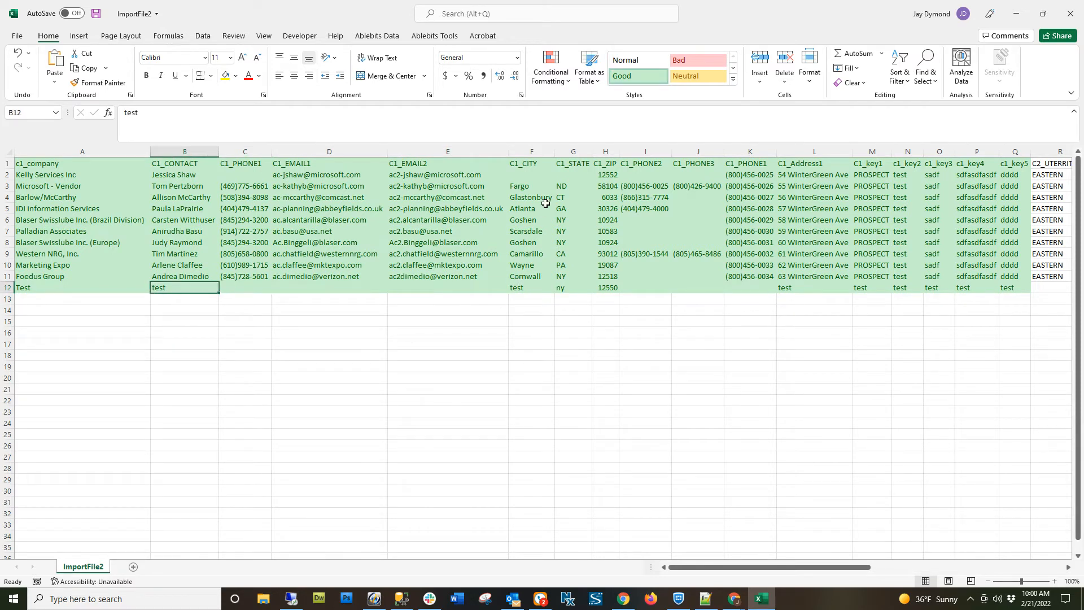
# Review the C1_STATE, C1_ZIP, C1_PHONE2 and C1_PHONE3 columns, and inspect the second C1_PHONE1 header in column K.
pyautogui.click(575, 151)
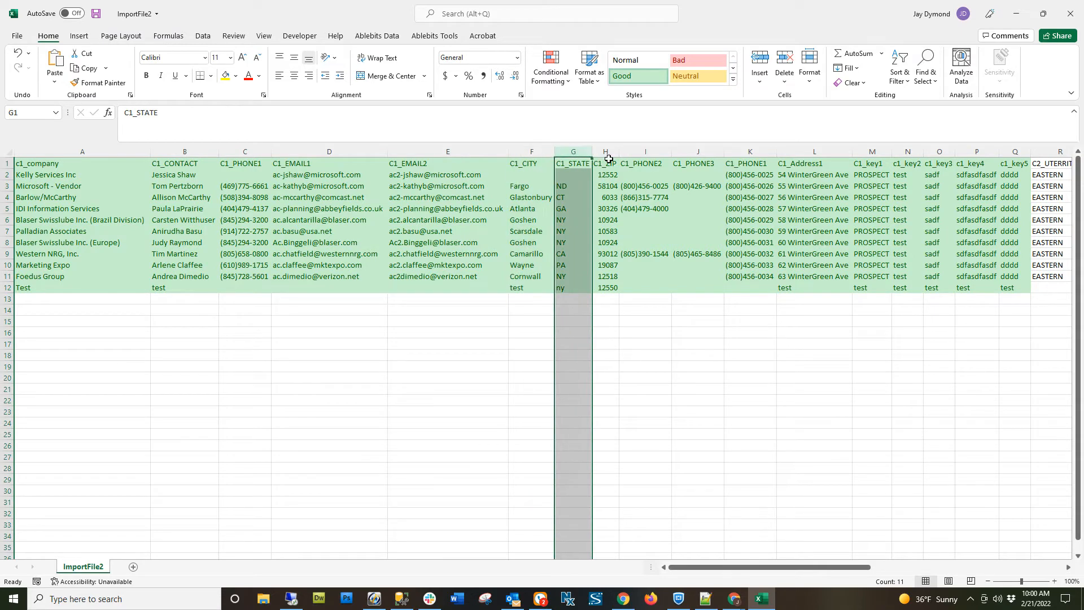
pyautogui.click(606, 152)
pyautogui.click(645, 151)
pyautogui.click(691, 150)
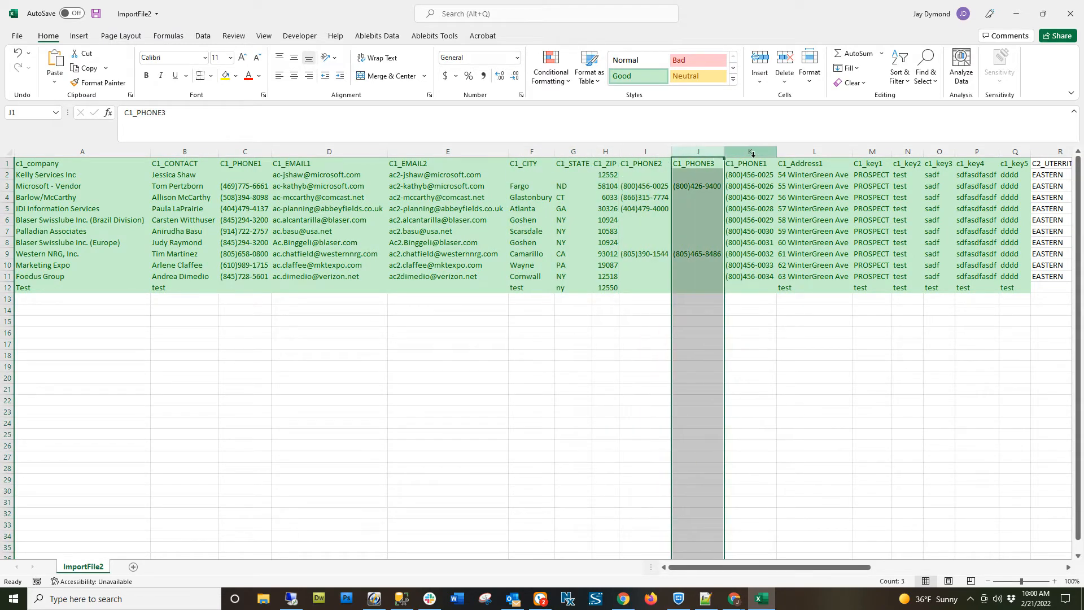
pyautogui.click(758, 151)
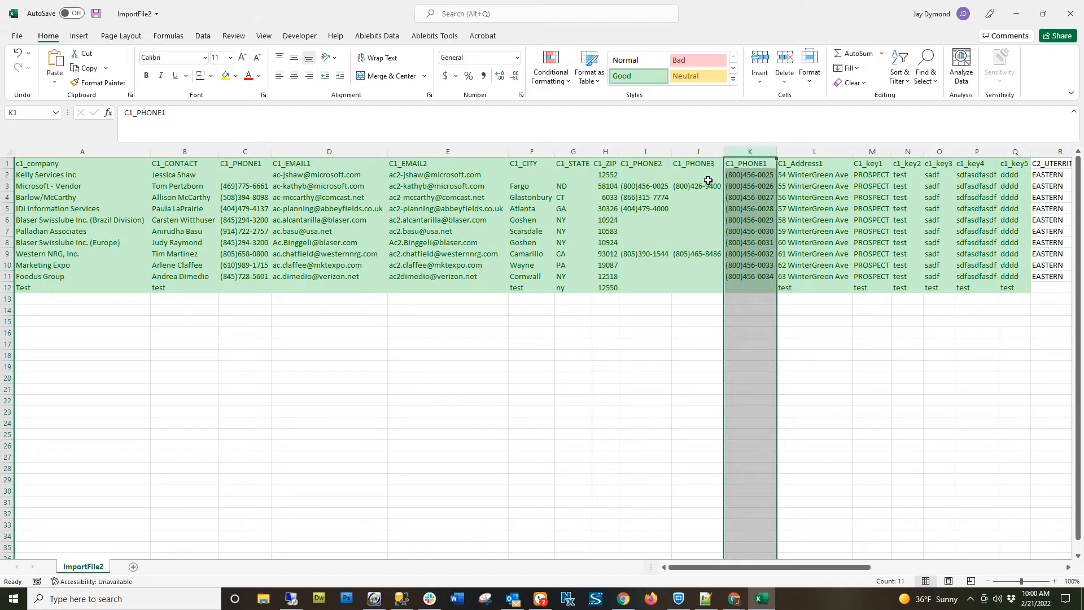
pyautogui.click(738, 164)
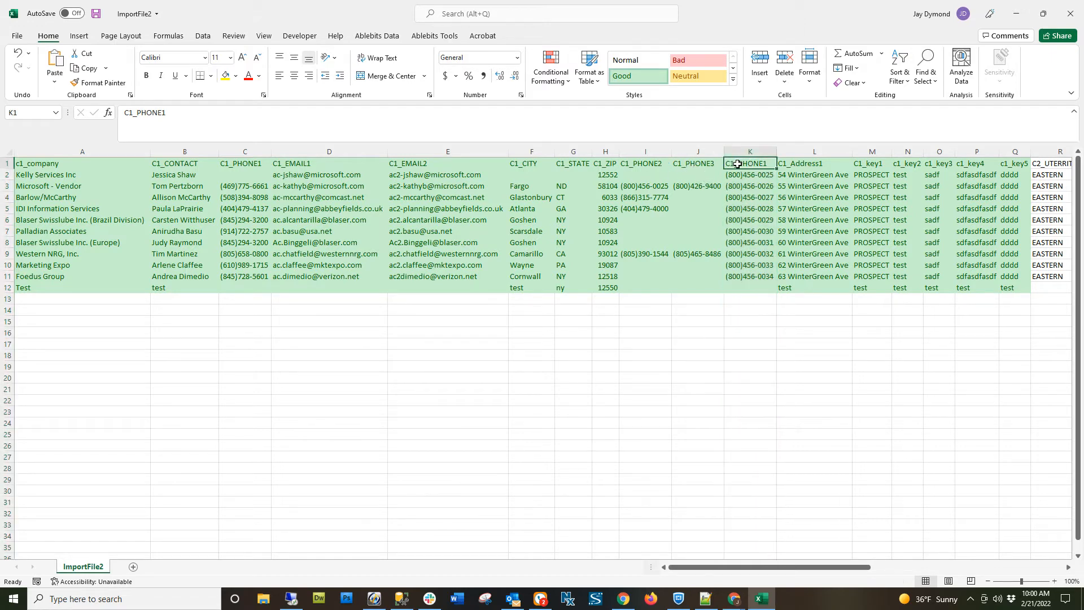
pyautogui.doubleClick(739, 163)
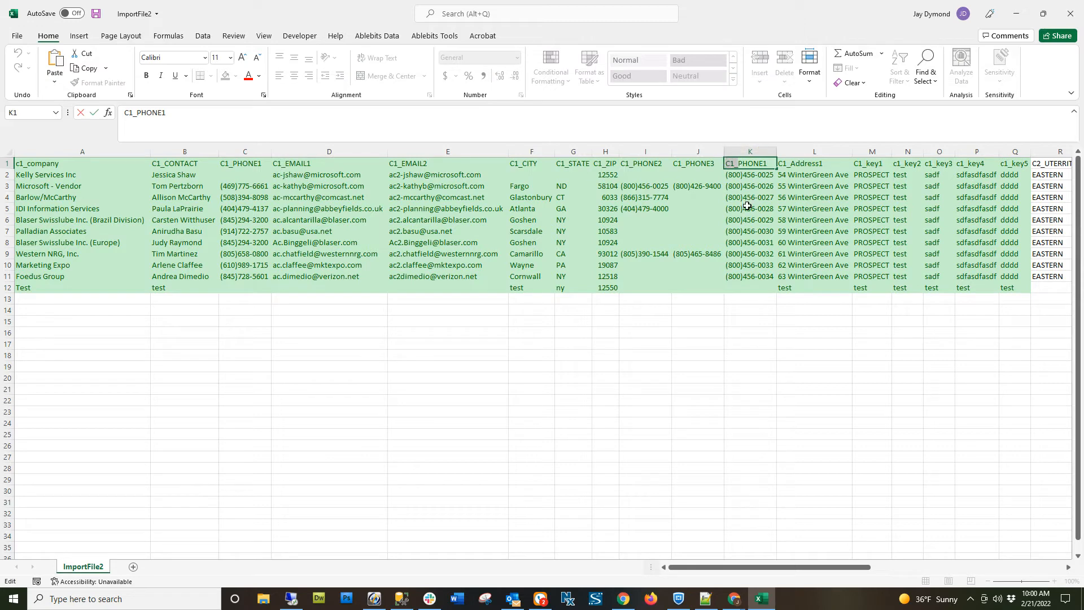
# Review the C1_Address1 header and the key field headers from C1_key1 through c1_key5.
pyautogui.moveTo(812, 572); pyautogui.dragTo(859, 572)
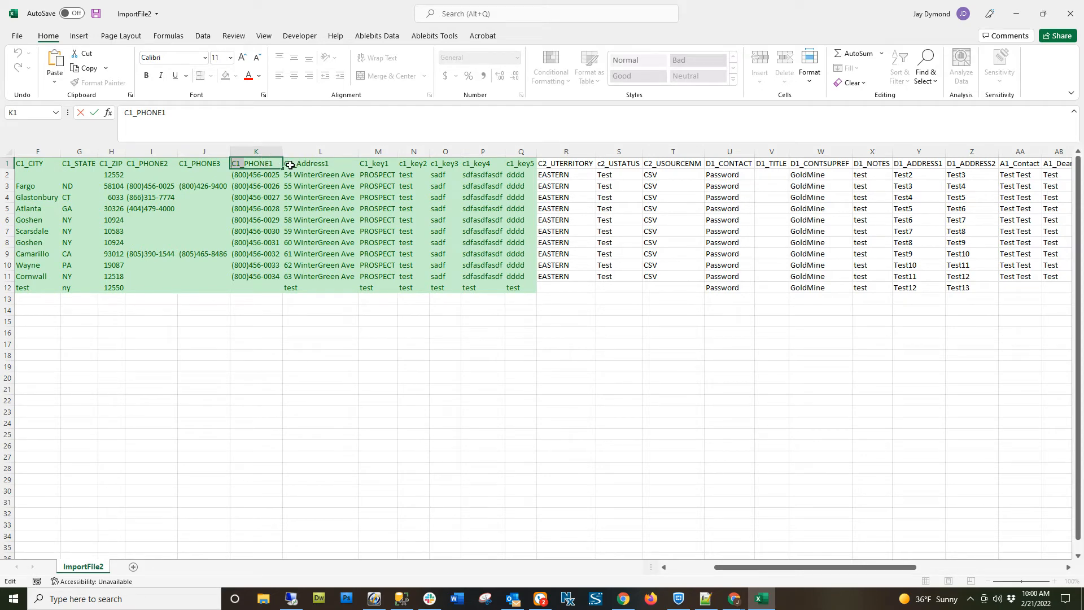
pyautogui.click(326, 164)
pyautogui.click(381, 163)
pyautogui.click(411, 163)
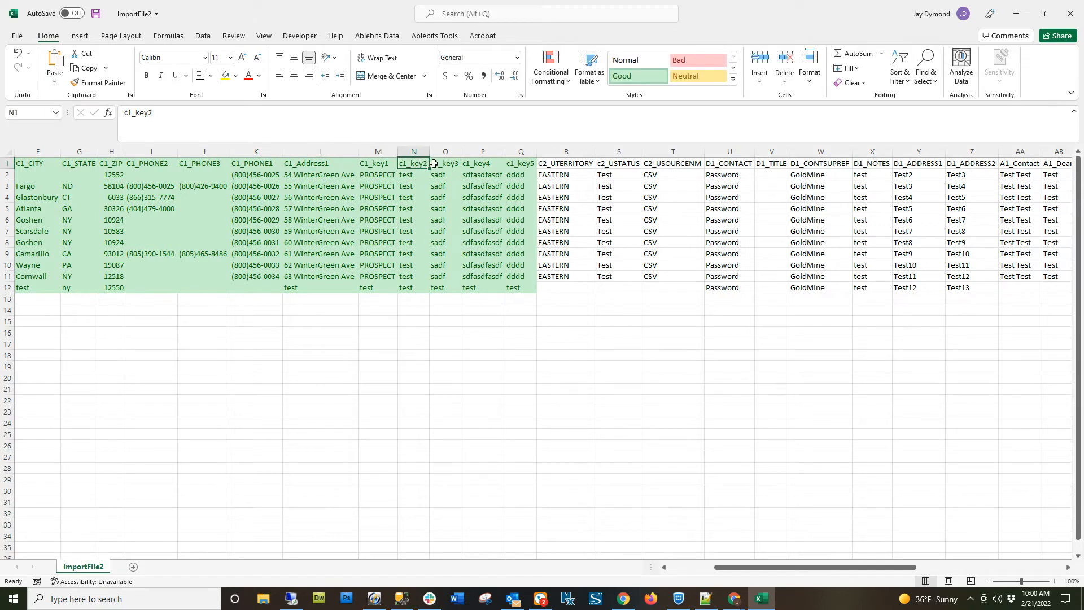
pyautogui.click(446, 163)
pyautogui.click(478, 163)
pyautogui.click(522, 164)
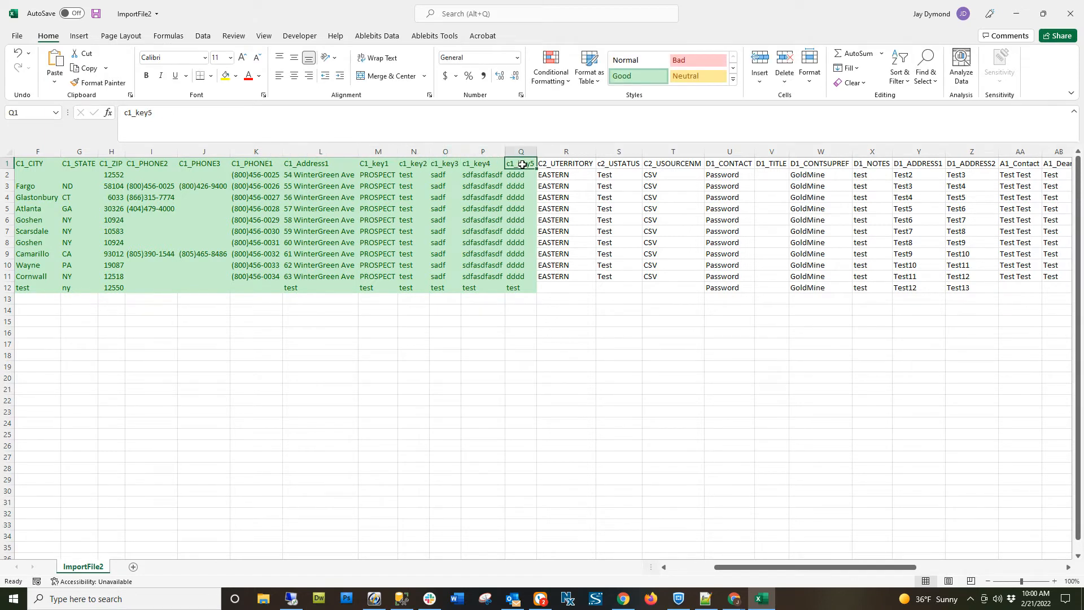
# Apply the Bad cell style to the C2 field columns, range R1:T12, and check their three headers.
pyautogui.moveTo(566, 163); pyautogui.dragTo(664, 289)
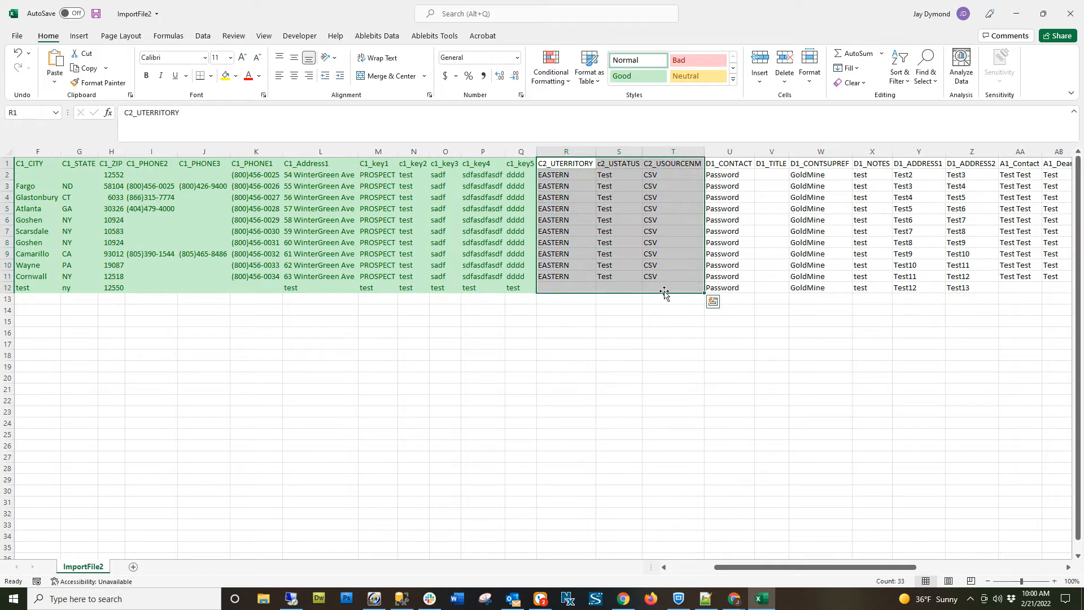
pyautogui.click(699, 60)
pyautogui.click(622, 184)
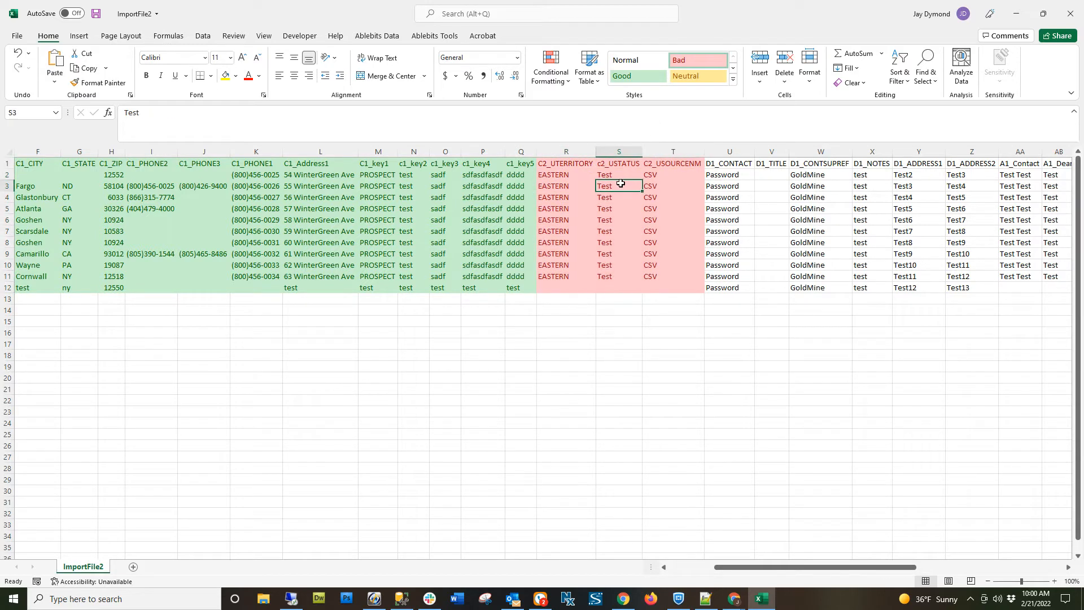
pyautogui.click(564, 164)
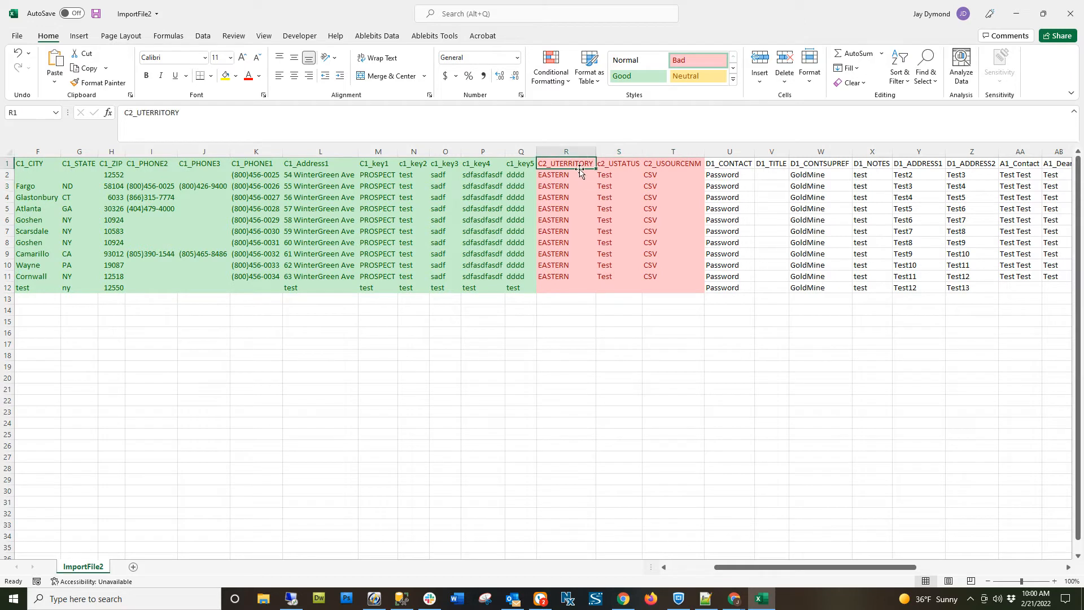
pyautogui.click(621, 165)
pyautogui.click(679, 165)
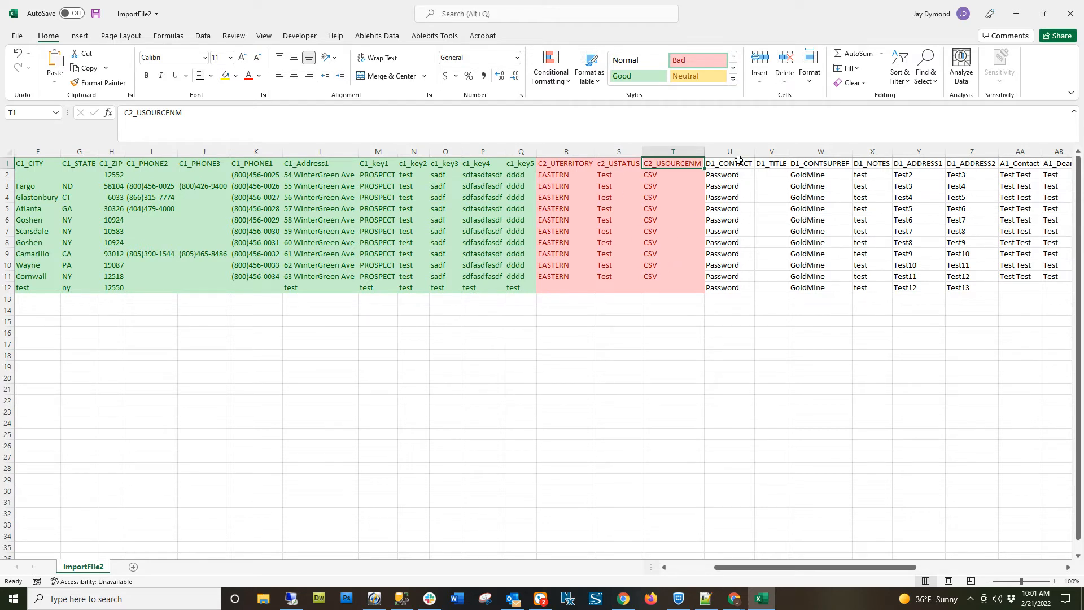
# Apply the Neutral cell style to the D1 detail columns, range U1:Z12.
pyautogui.moveTo(739, 161); pyautogui.dragTo(978, 293)
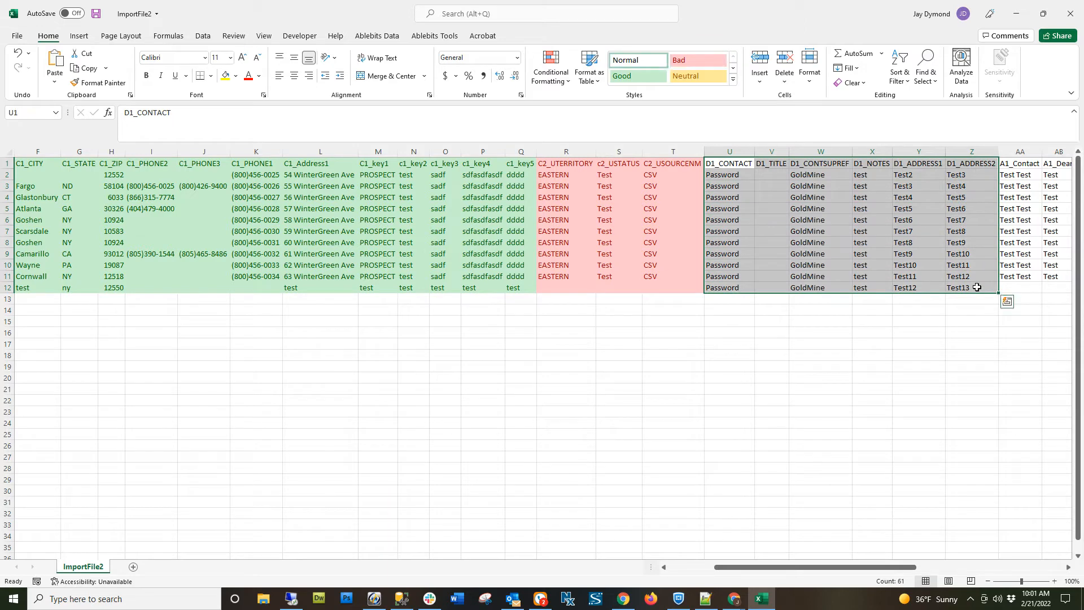
pyautogui.click(698, 75)
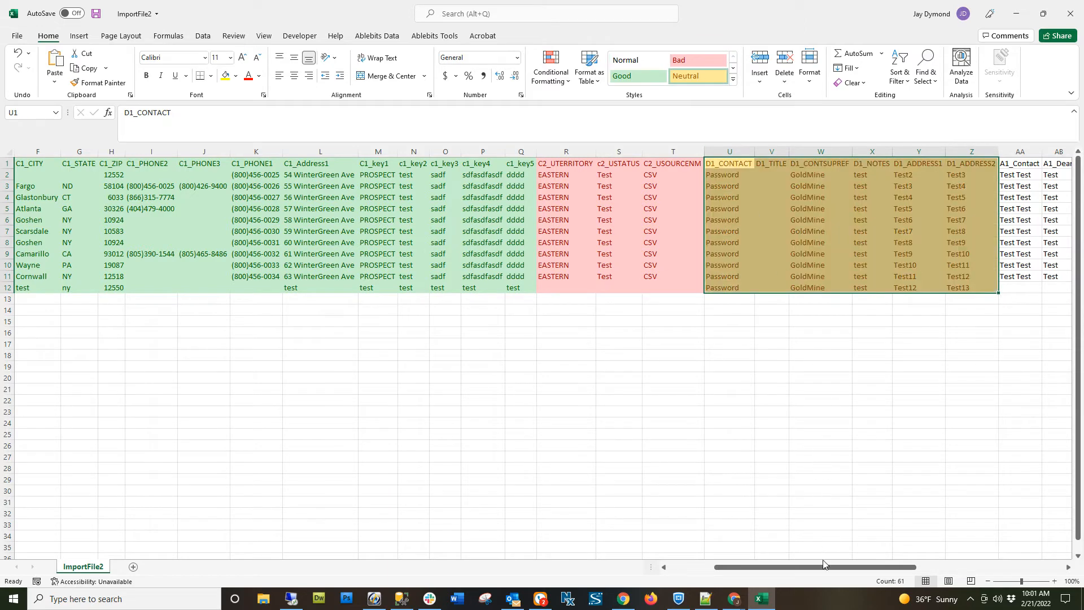
pyautogui.moveTo(819, 570); pyautogui.dragTo(895, 570)
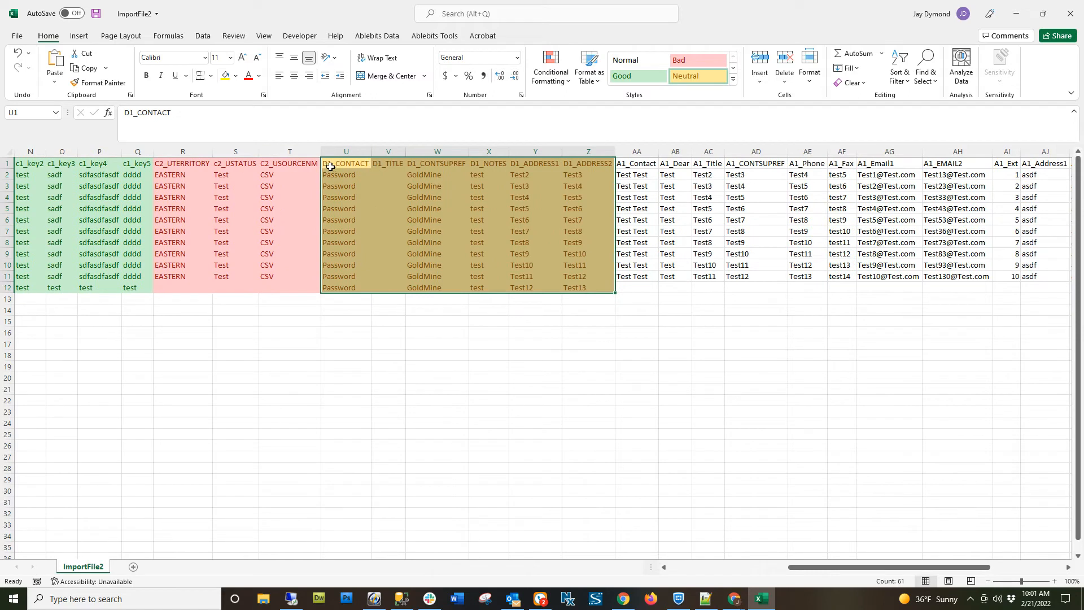
# Examine the D1 detail headers and their values, from D1_CONTACT and D1_CONTSUPREF to D1_ADDRESS1 and D1_ADDRESS2.
pyautogui.click(335, 164)
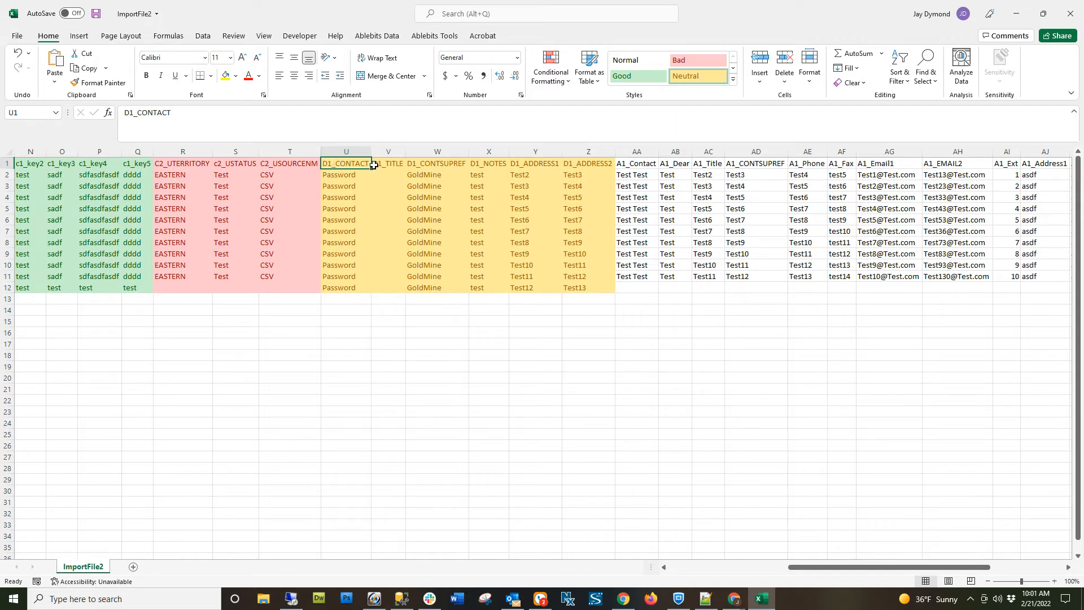
pyautogui.doubleClick(355, 164)
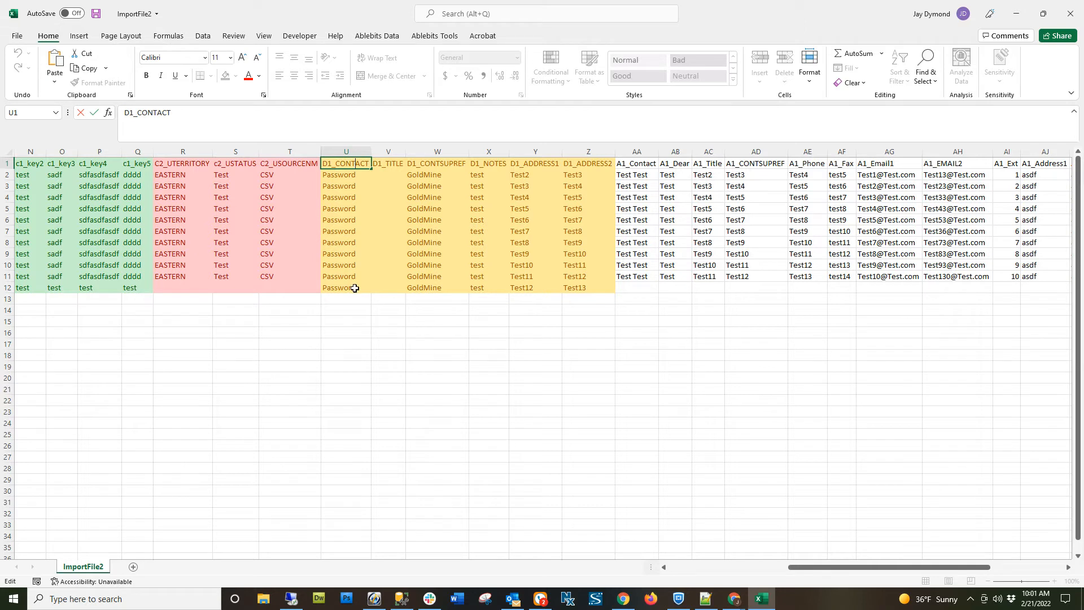
pyautogui.click(386, 163)
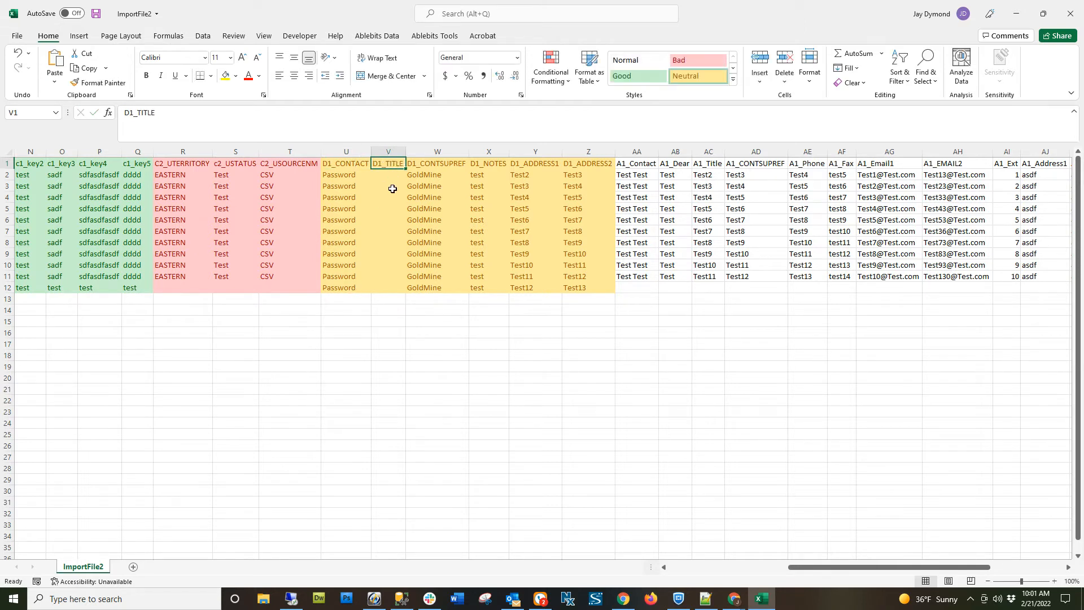
pyautogui.click(442, 164)
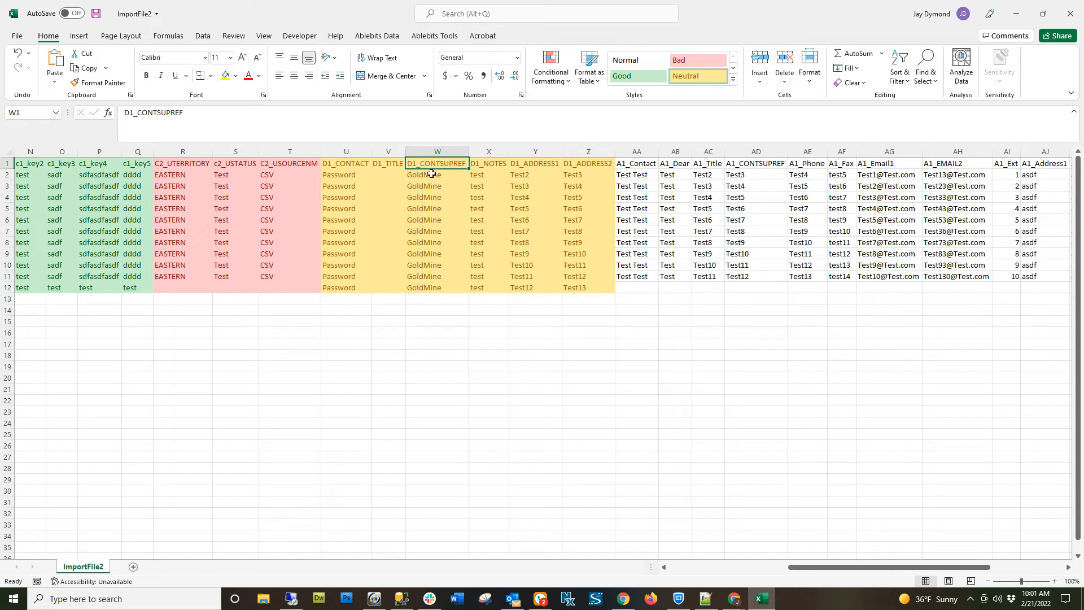
pyautogui.moveTo(432, 174); pyautogui.dragTo(436, 279)
pyautogui.click(353, 174)
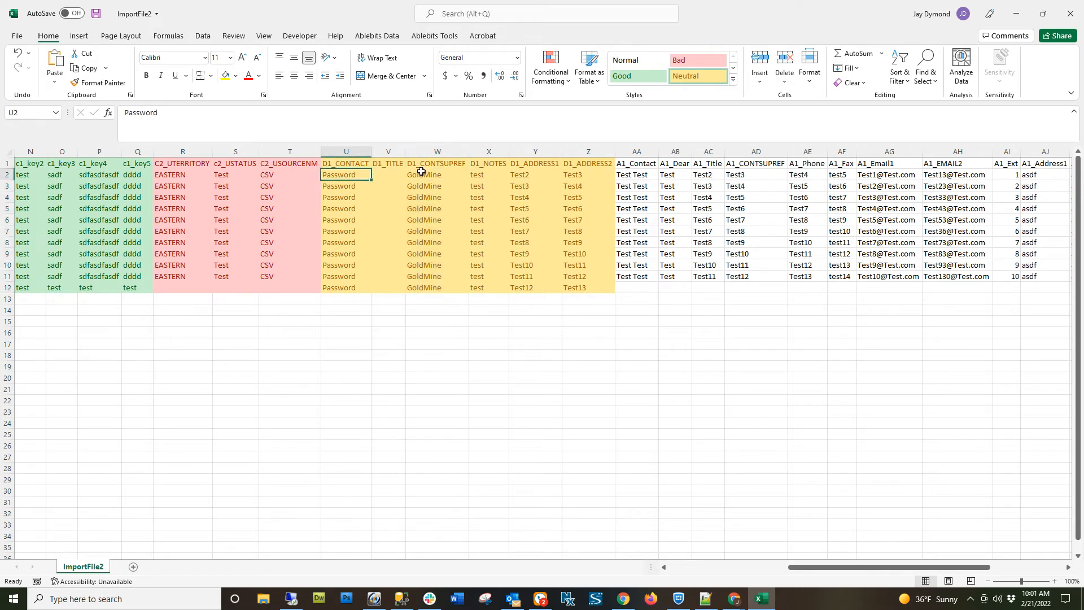
pyautogui.click(442, 175)
pyautogui.click(483, 175)
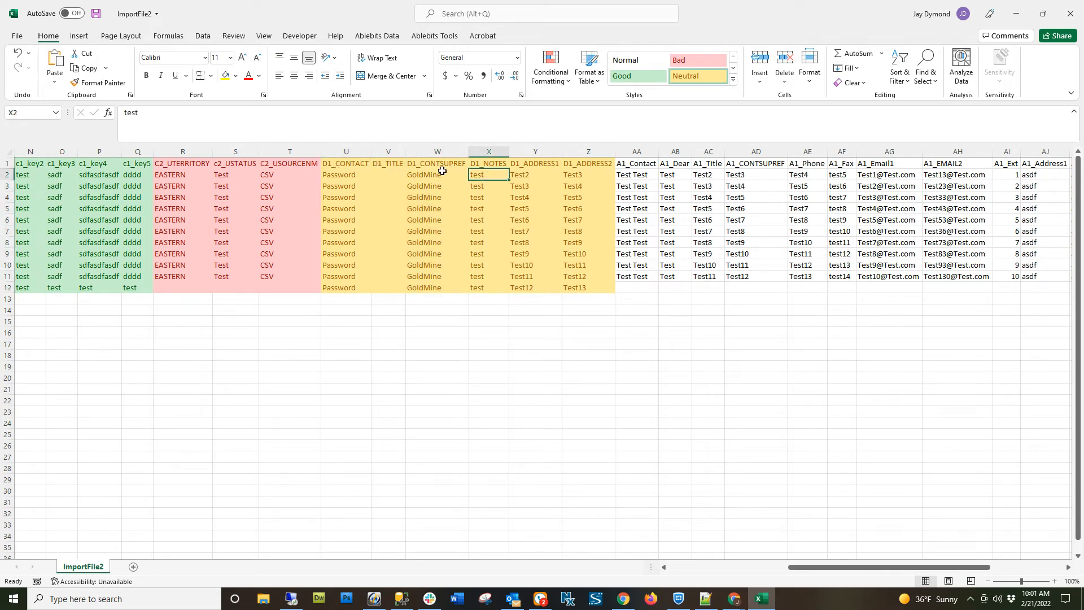
pyautogui.click(550, 165)
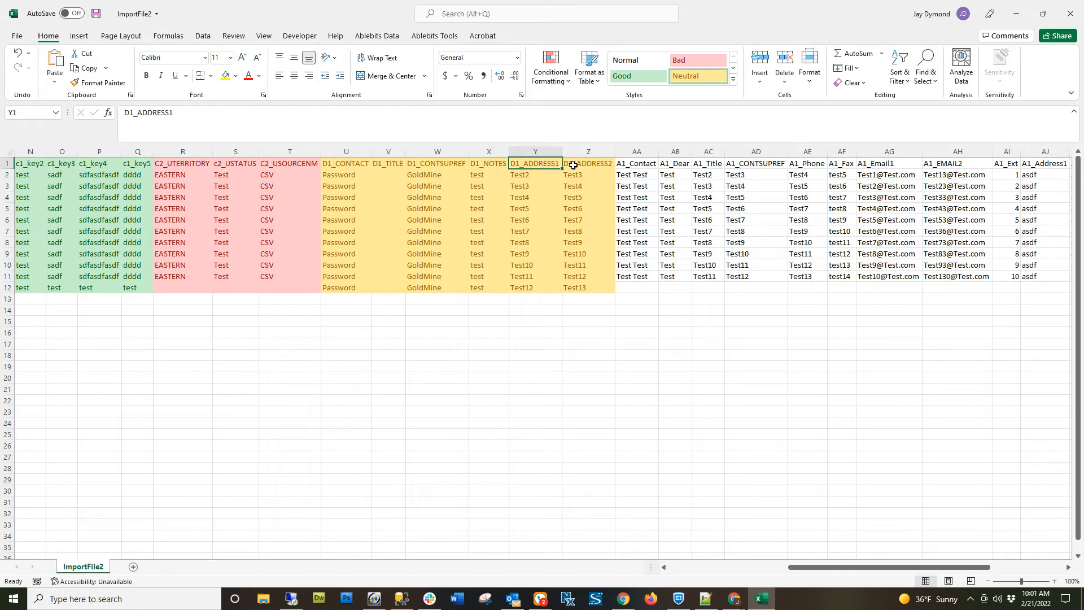
pyautogui.click(597, 164)
pyautogui.moveTo(532, 175); pyautogui.dragTo(573, 286)
# Fill the A1 additional contact columns, range AA1:AQ12, with a light blue theme color.
pyautogui.click(648, 163)
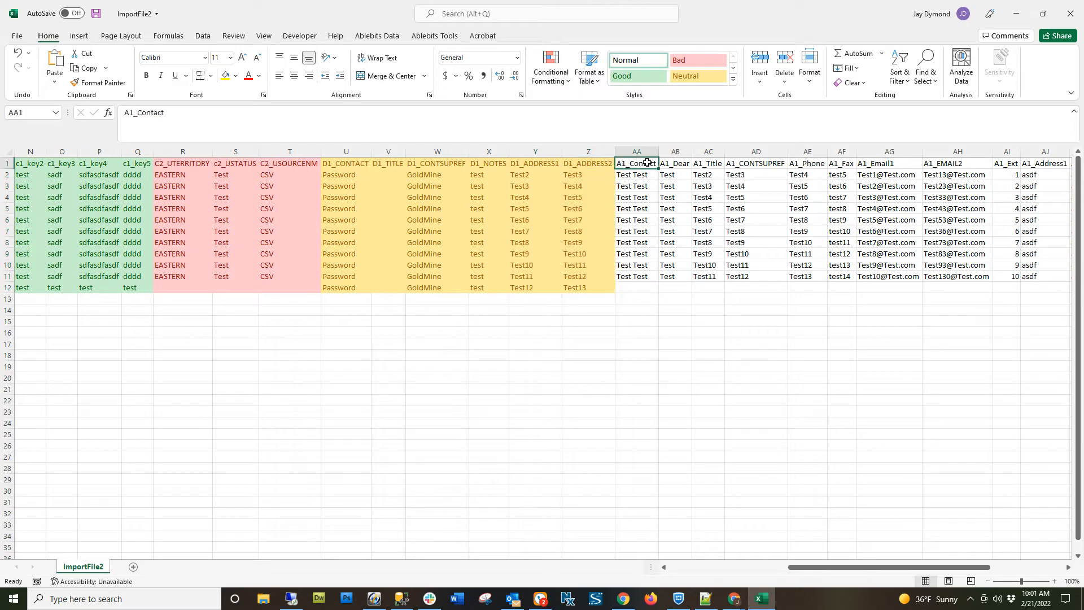
pyautogui.moveTo(648, 163); pyautogui.dragTo(979, 289)
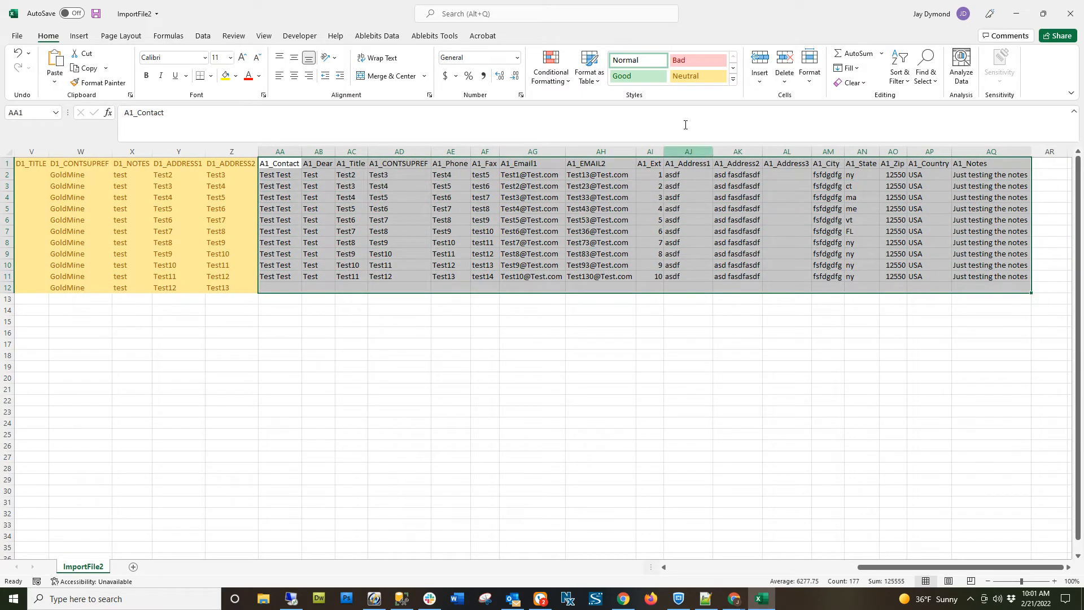
pyautogui.click(236, 76)
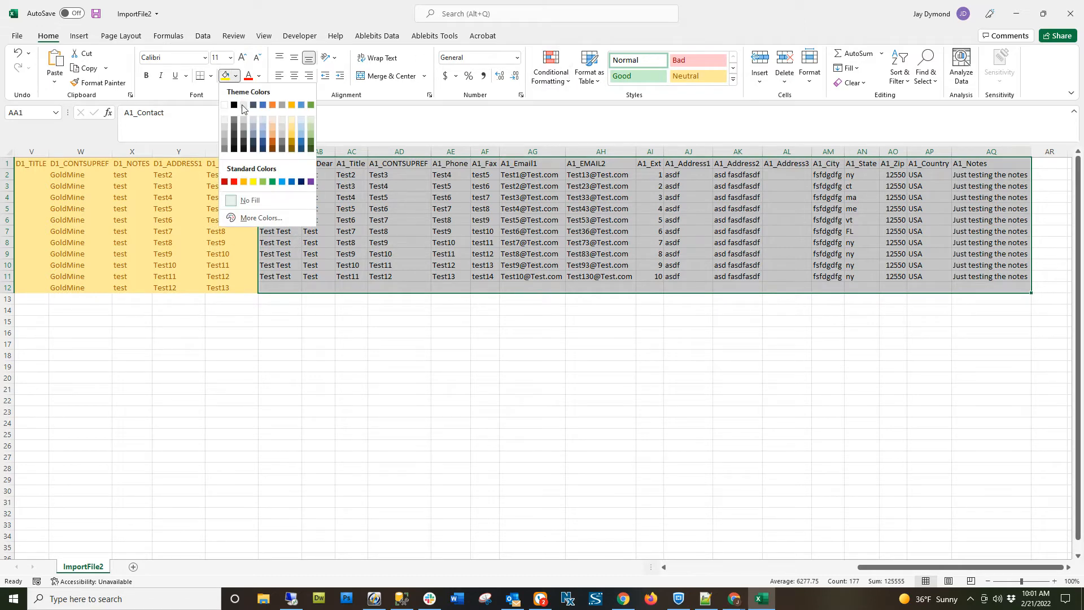
pyautogui.click(264, 131)
pyautogui.click(386, 288)
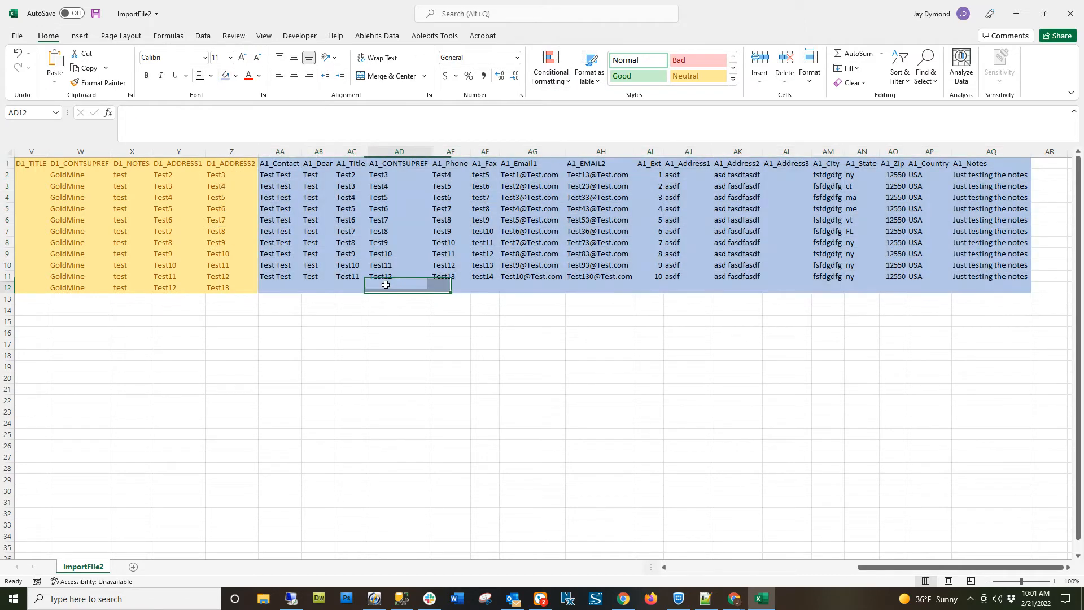
# Review the A1 headers from A1_Contact, A1_Dear and A1_Title through A1_Fax, A1_Email1 and A1_EMAIL2.
pyautogui.click(293, 164)
pyautogui.click(322, 165)
pyautogui.click(347, 165)
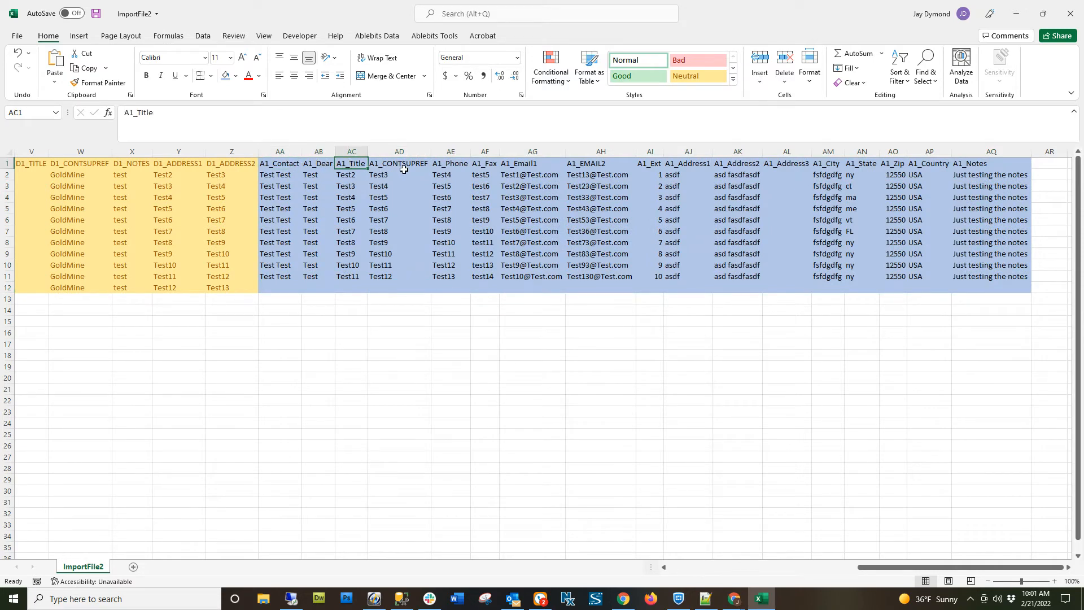
pyautogui.click(406, 165)
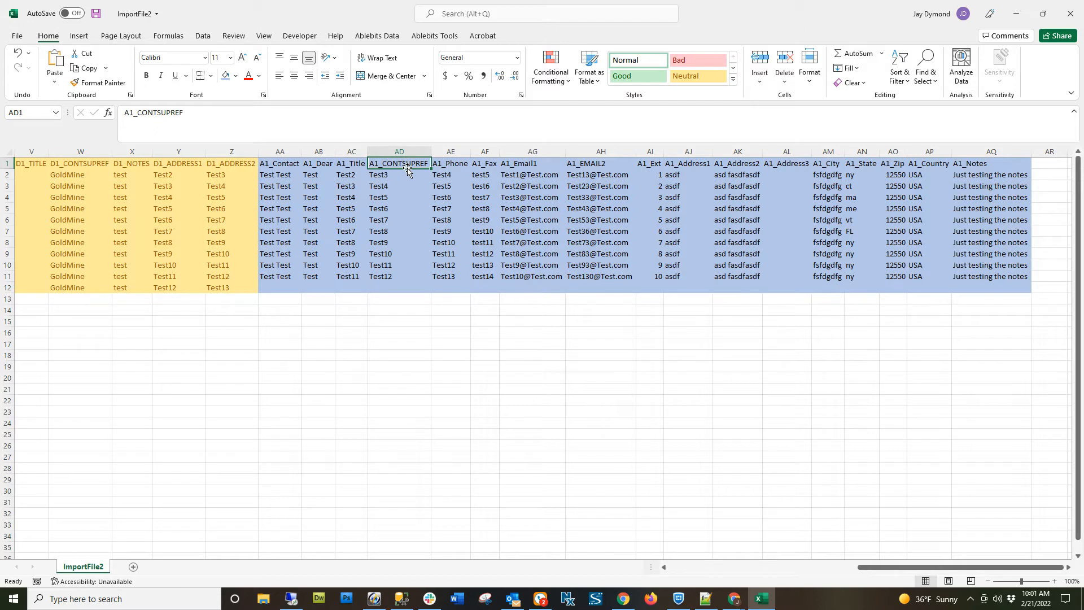
pyautogui.click(461, 163)
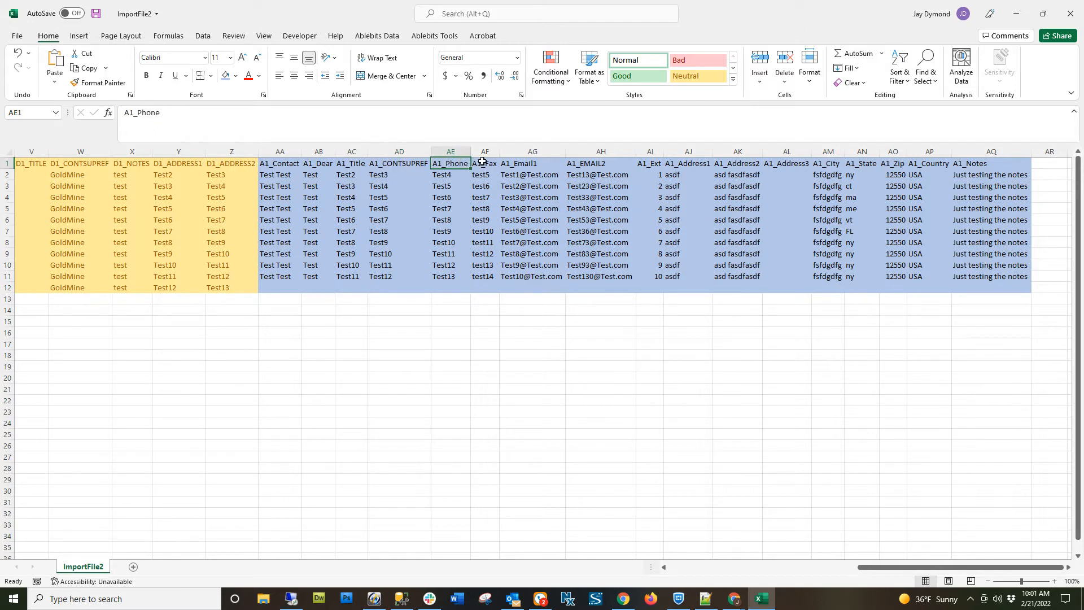
pyautogui.click(488, 164)
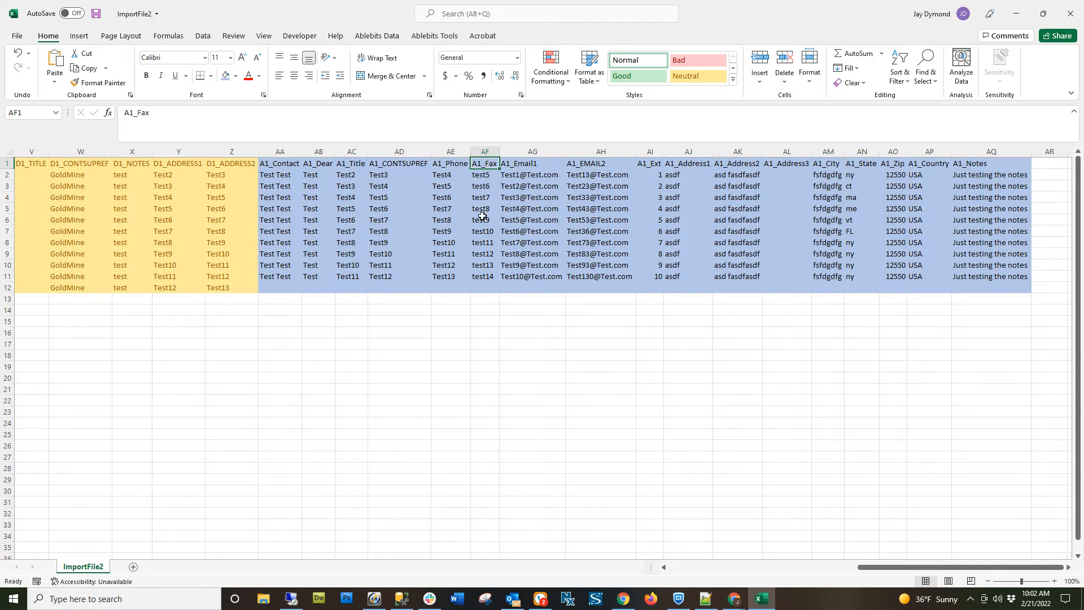
pyautogui.click(548, 163)
pyautogui.click(583, 163)
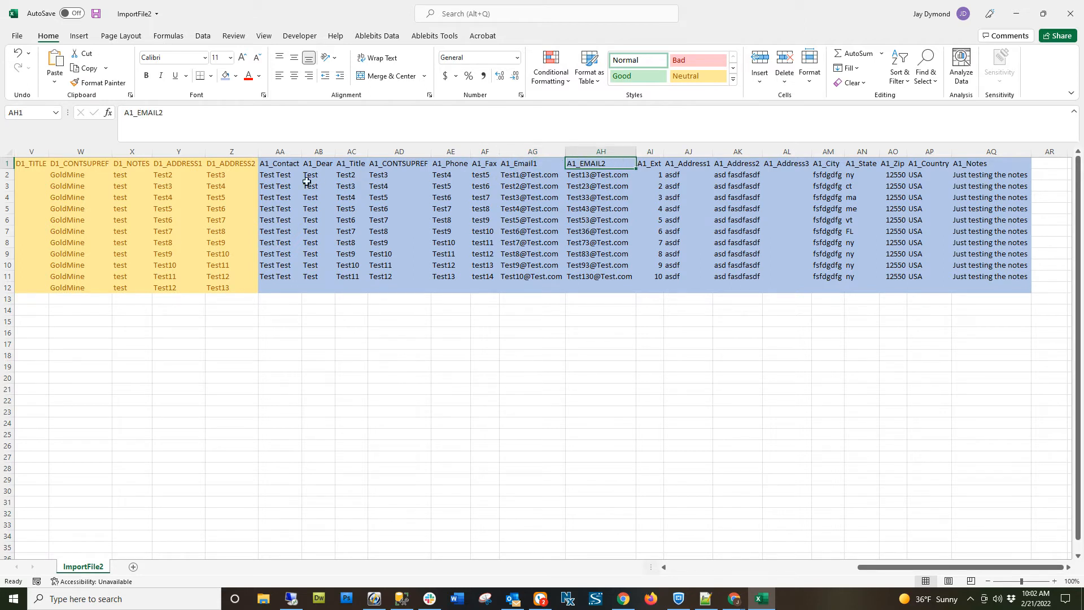
# Examine the row 2 values under A1_Contact, A1_Email1 and A1_EMAIL2, and the A1 cells of row 12, AA12:AQ12.
pyautogui.click(285, 175)
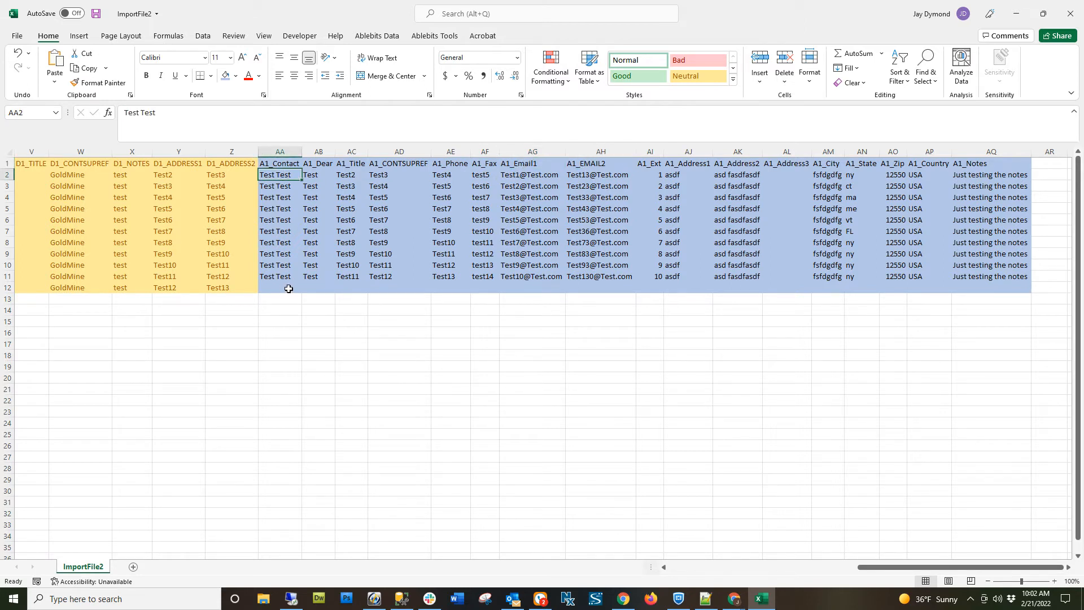
pyautogui.click(535, 176)
pyautogui.click(598, 176)
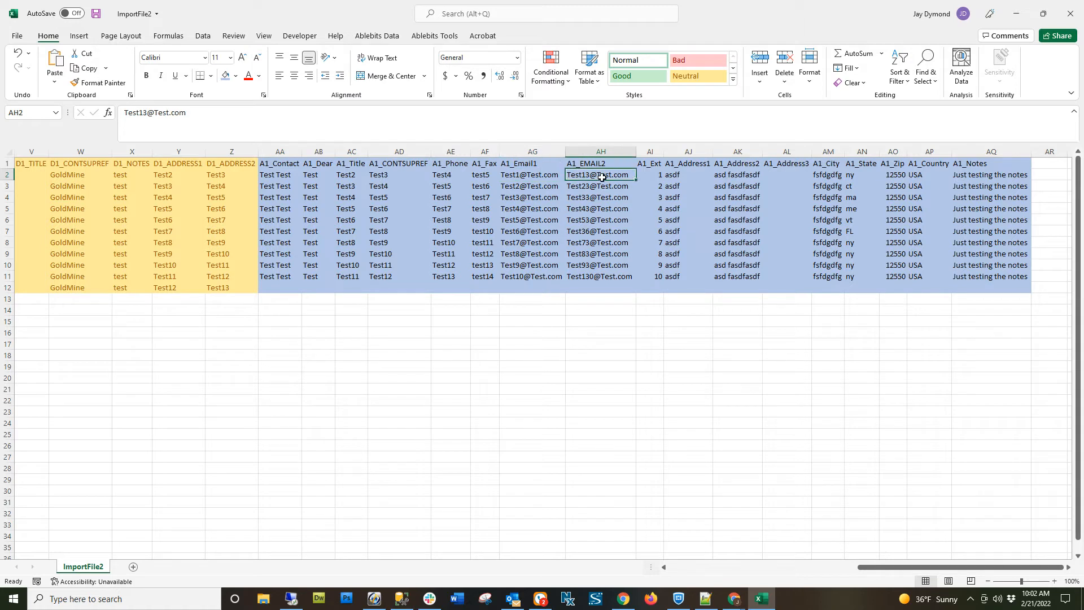
pyautogui.click(538, 177)
pyautogui.click(600, 177)
pyautogui.click(536, 287)
pyautogui.moveTo(282, 287); pyautogui.dragTo(1016, 287)
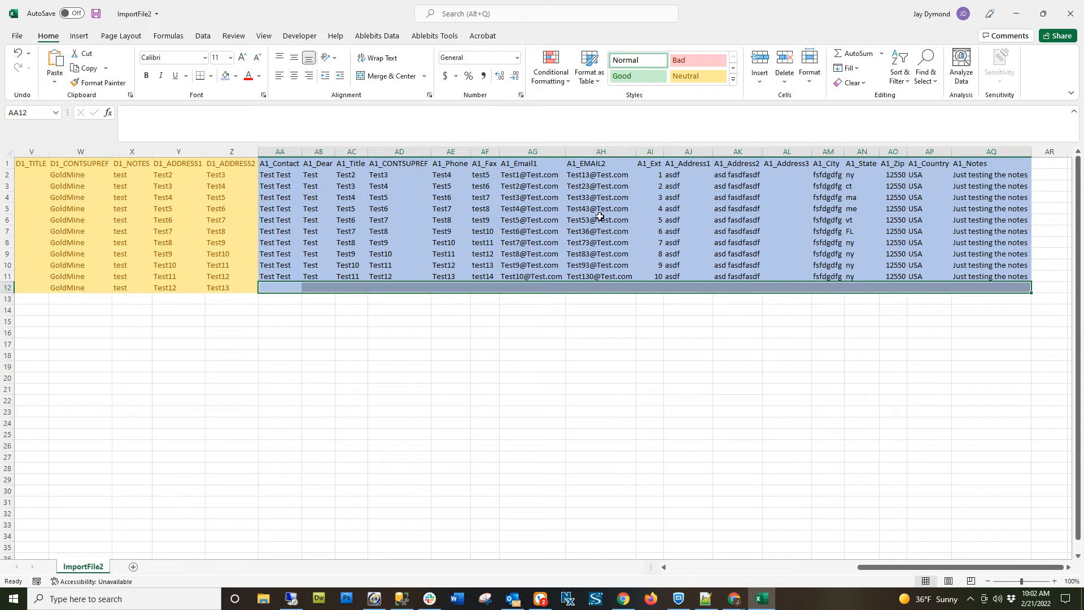
# Copy the A1_Email1 address from cell AG8 into cell AG12.
pyautogui.click(537, 241)
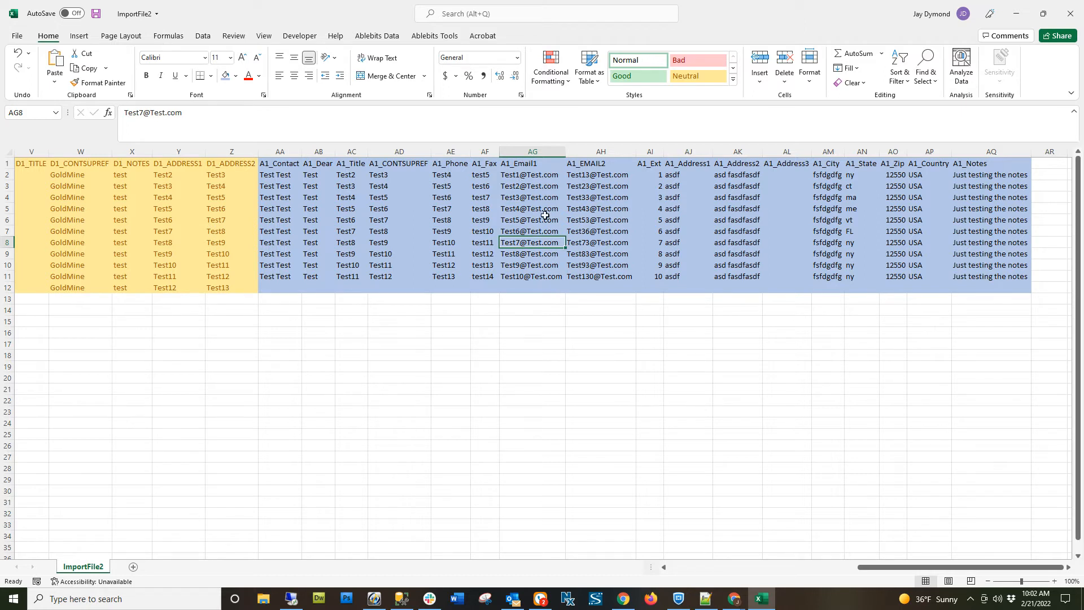
pyautogui.doubleClick(533, 243)
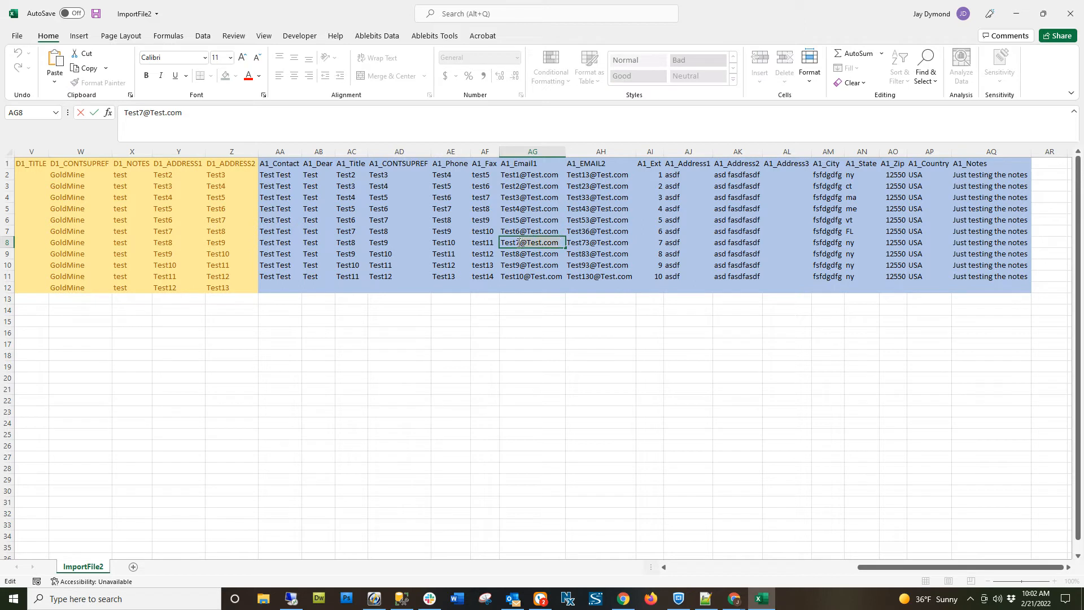
pyautogui.moveTo(504, 243); pyautogui.dragTo(503, 243)
pyautogui.hotkey('ctrl', 'c')
pyautogui.click(519, 288)
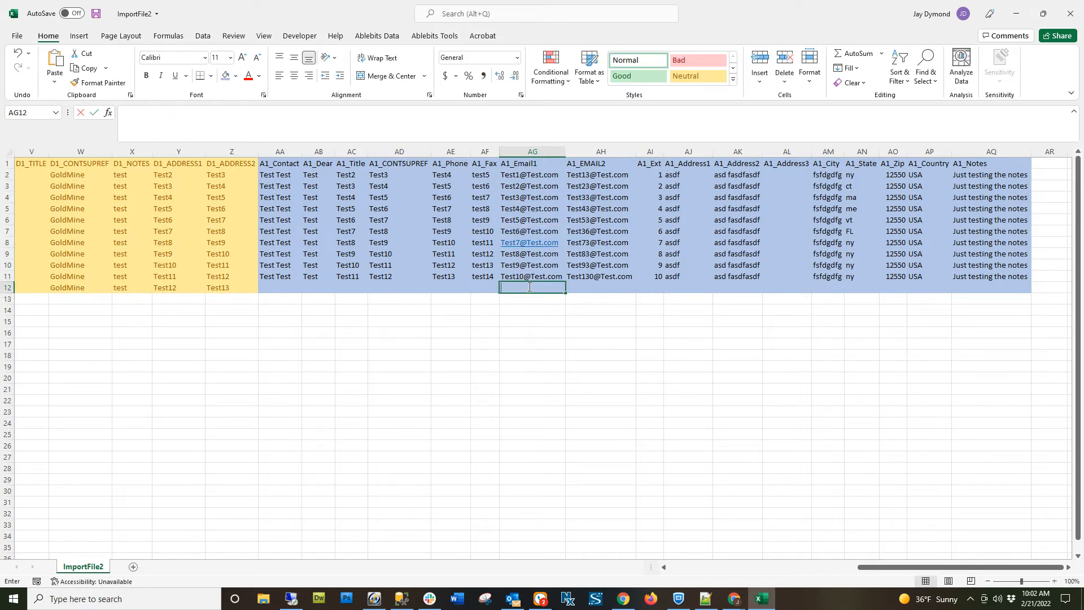
pyautogui.hotkey('ctrl', 'v')
pyautogui.click(533, 308)
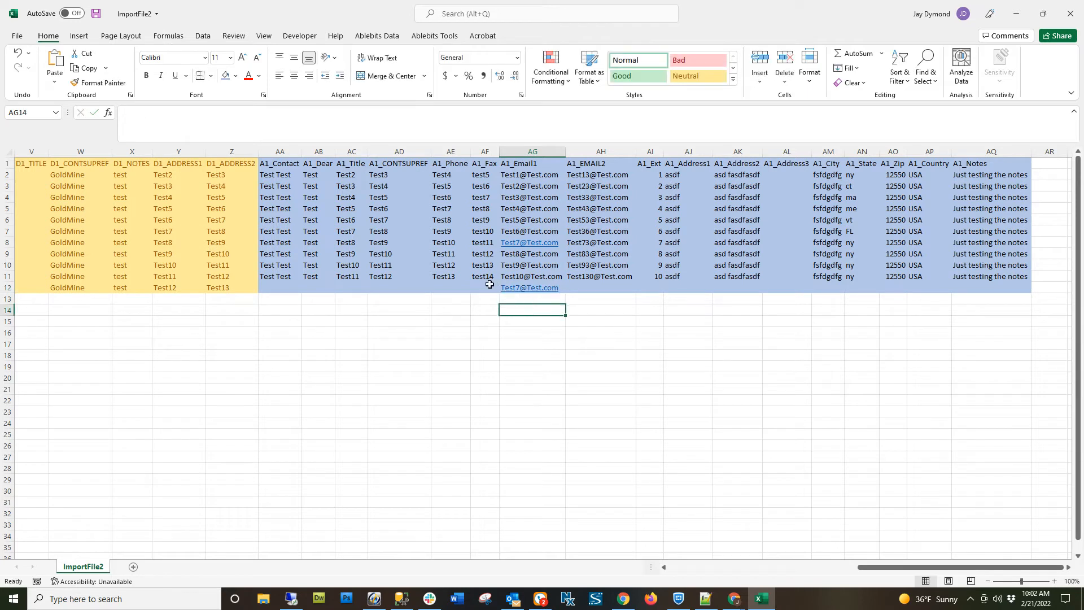
# Enter Test Test3 as the A1_Contact value in cell AA12.
pyautogui.doubleClick(284, 288)
pyautogui.write('Test ')
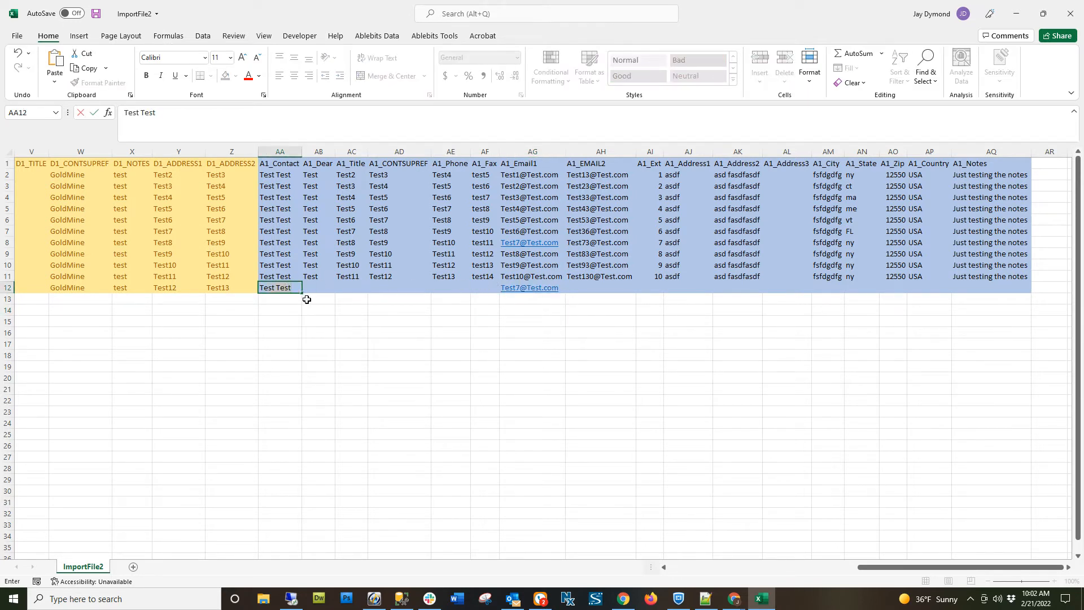
pyautogui.write('Test')
pyautogui.click(276, 286)
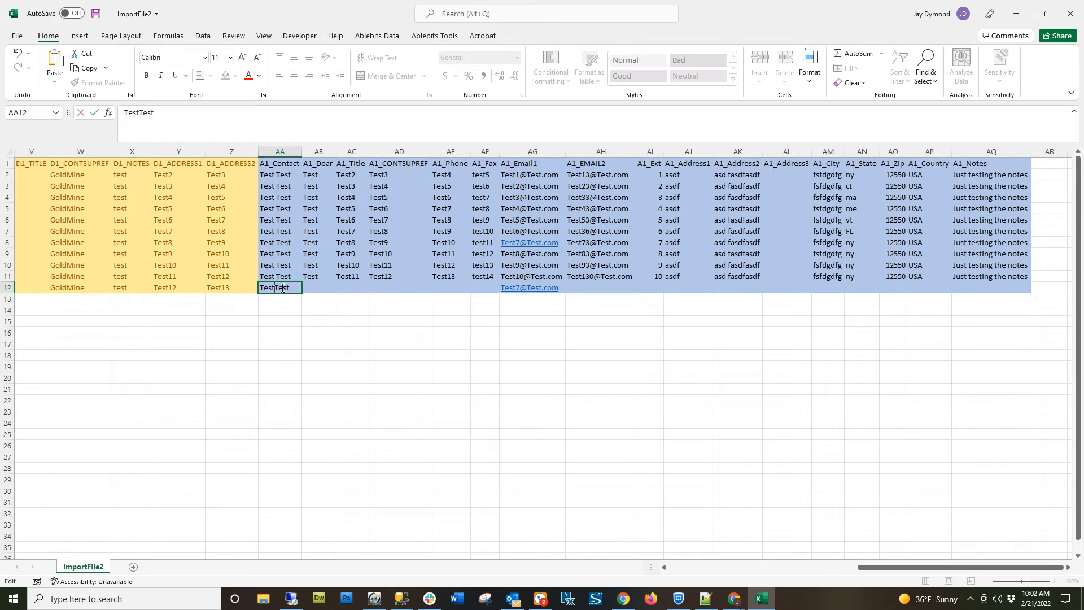
pyautogui.click(309, 312)
pyautogui.click(283, 289)
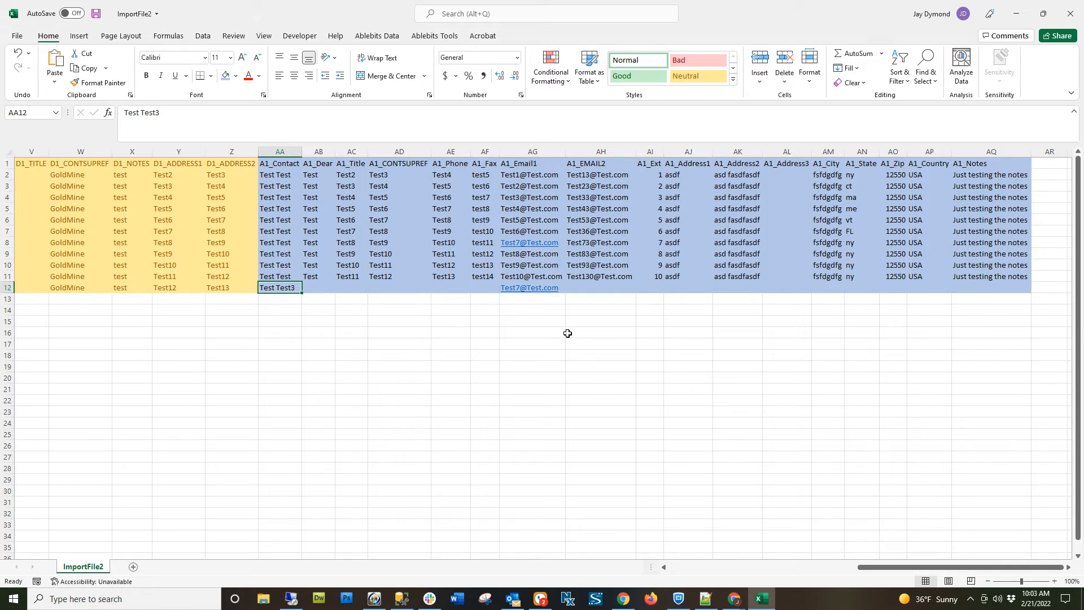
# Examine the remaining A1 columns from A1_EMAIL2 and A1_Ext through the address fields, A1_City, A1_State and A1_Country to A1_Notes.
pyautogui.click(601, 152)
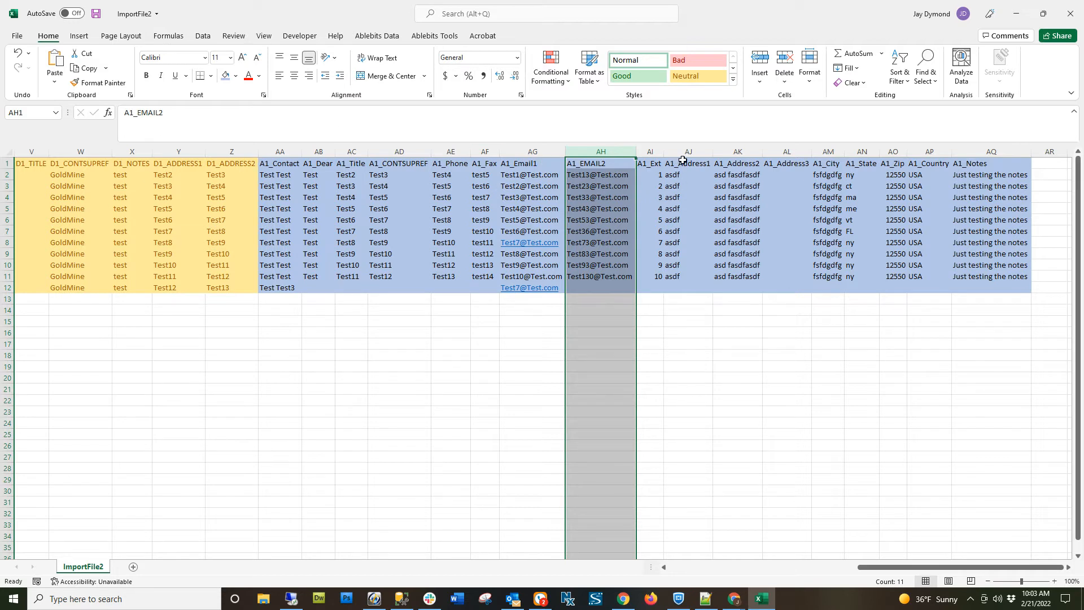
pyautogui.click(658, 153)
pyautogui.click(684, 152)
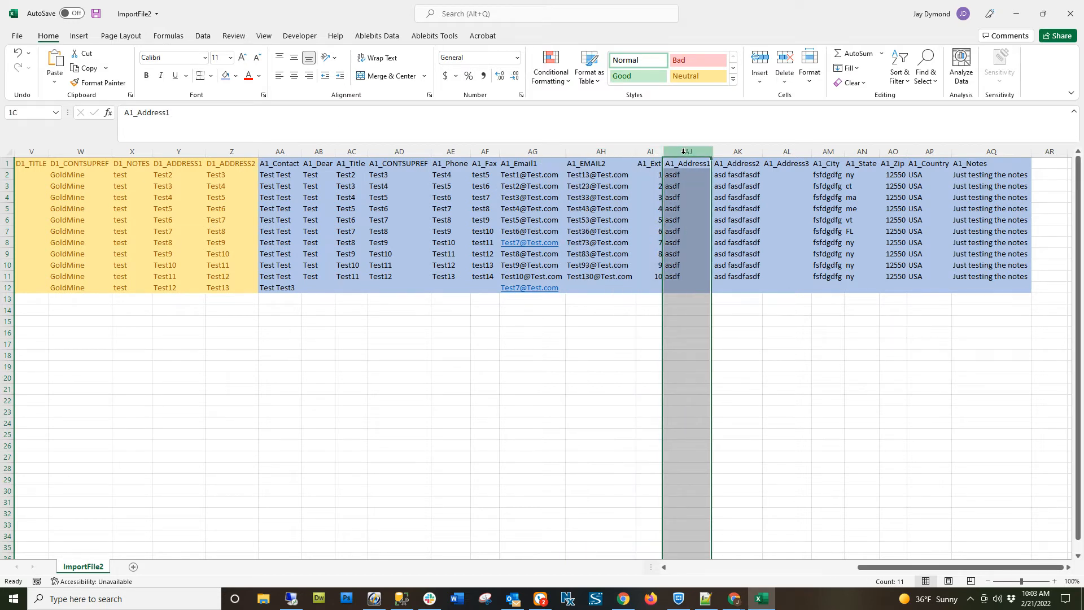
pyautogui.click(739, 151)
pyautogui.click(788, 151)
pyautogui.click(826, 152)
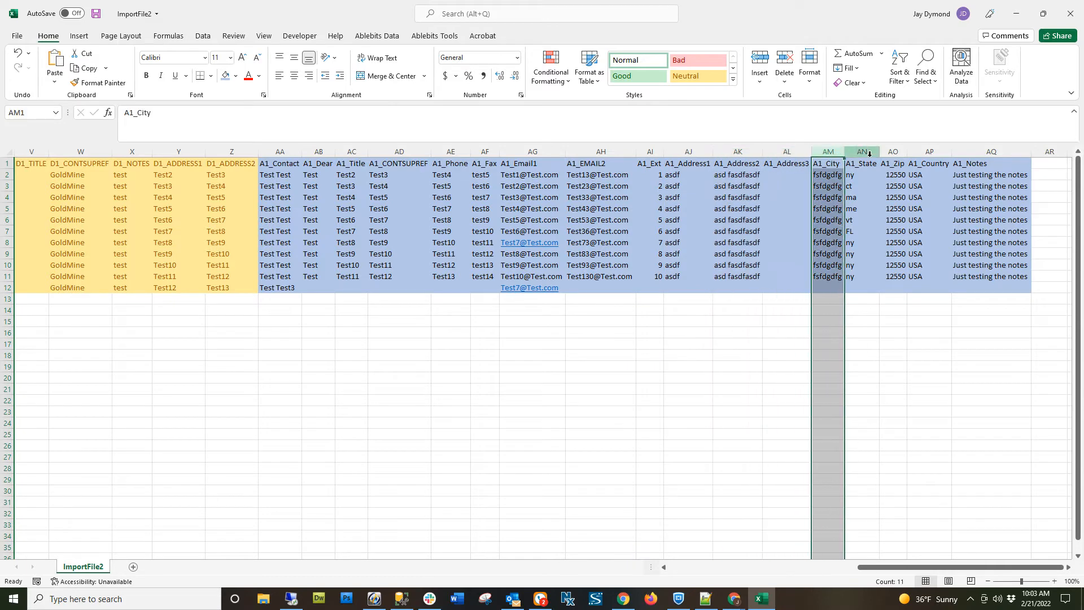
pyautogui.click(867, 153)
pyautogui.click(929, 152)
pyautogui.click(1019, 154)
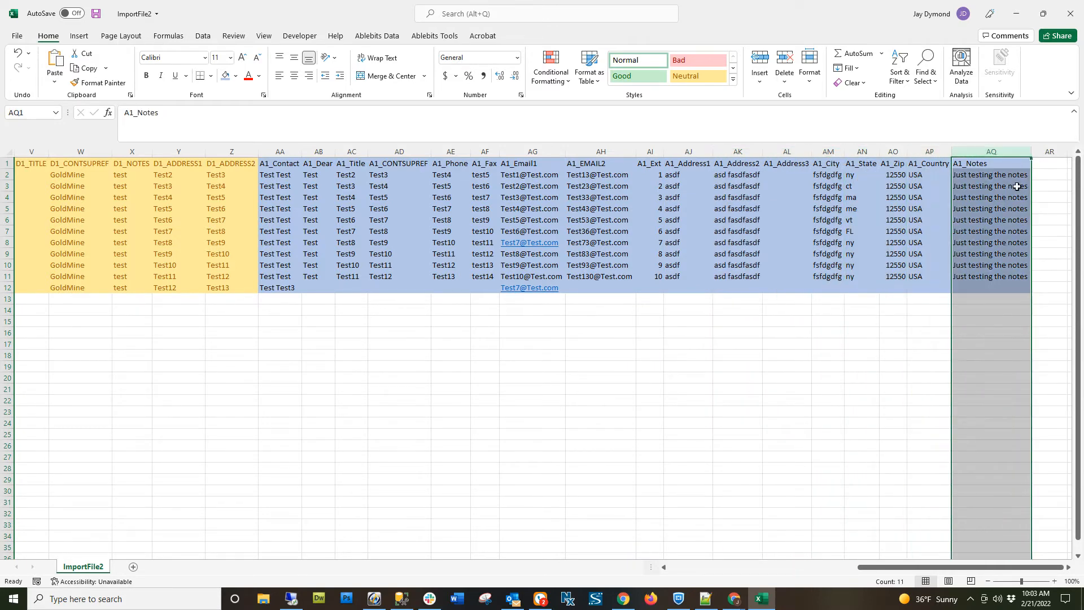
# Save the ImportFile2 workbook and switch to the GoldMine CSV File Importer page in Chrome.
pyautogui.moveTo(968, 567); pyautogui.dragTo(780, 567)
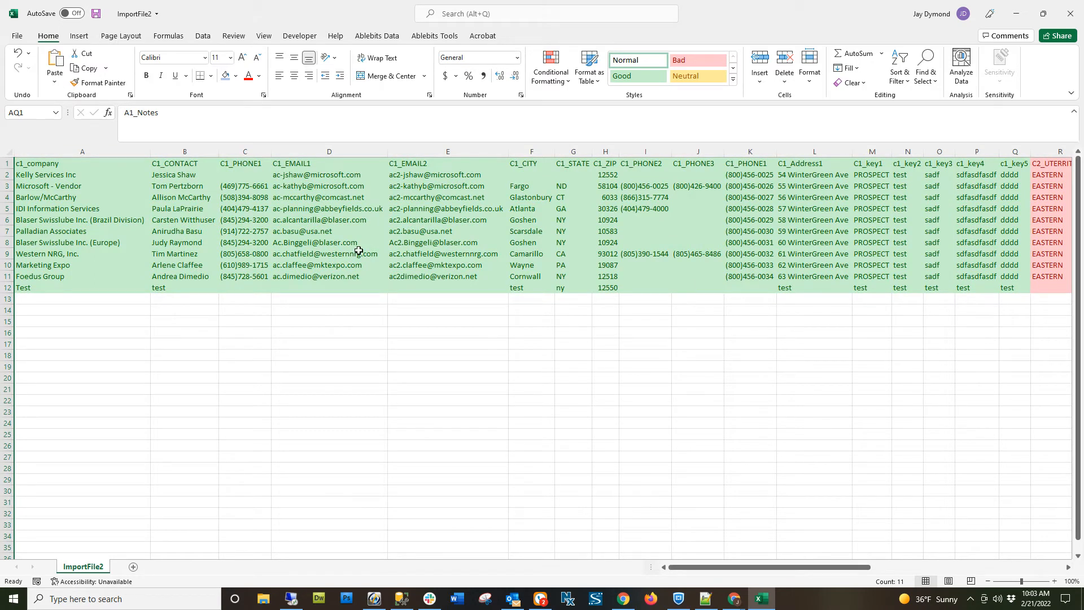
pyautogui.click(96, 14)
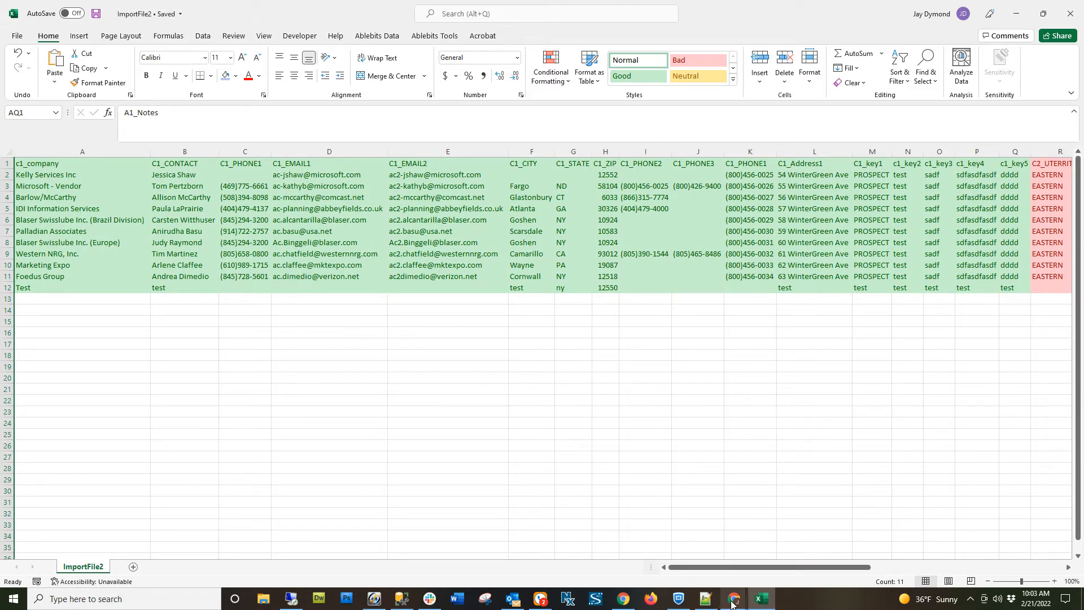
pyautogui.moveTo(732, 603)
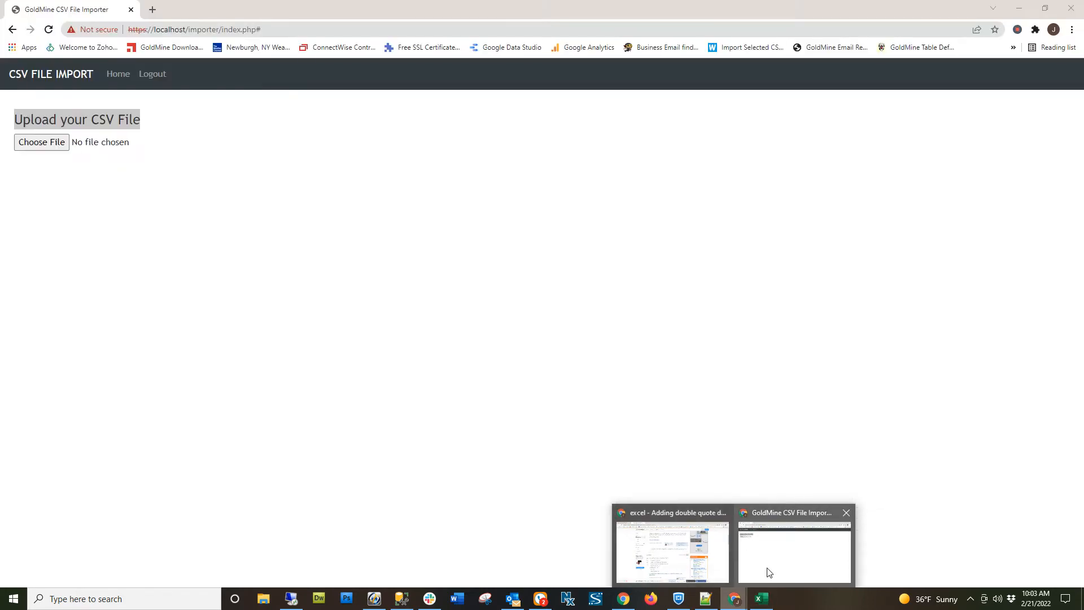
pyautogui.click(766, 572)
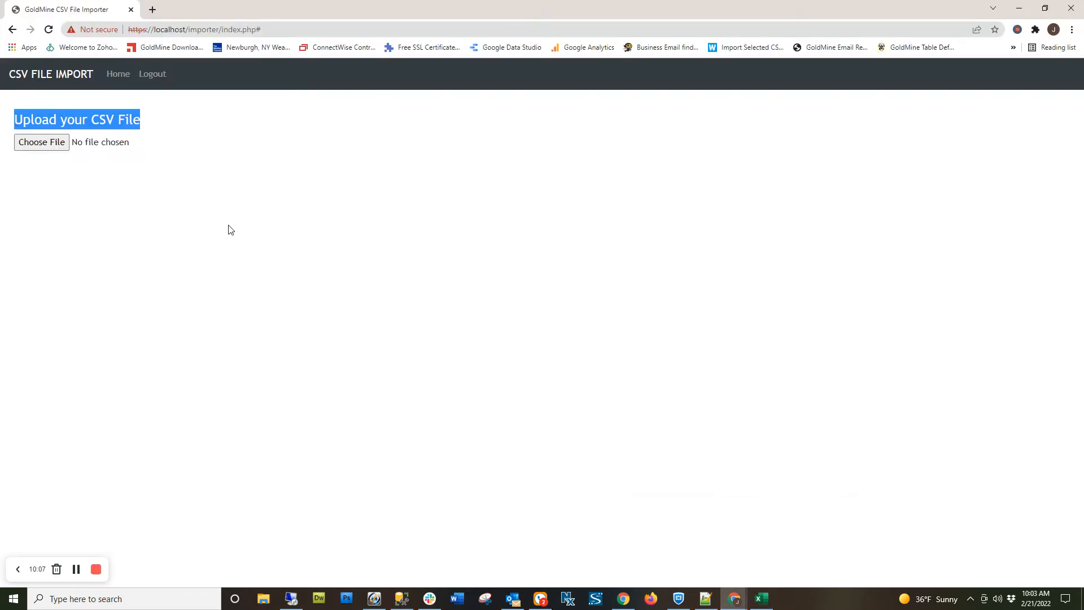
pyautogui.click(229, 229)
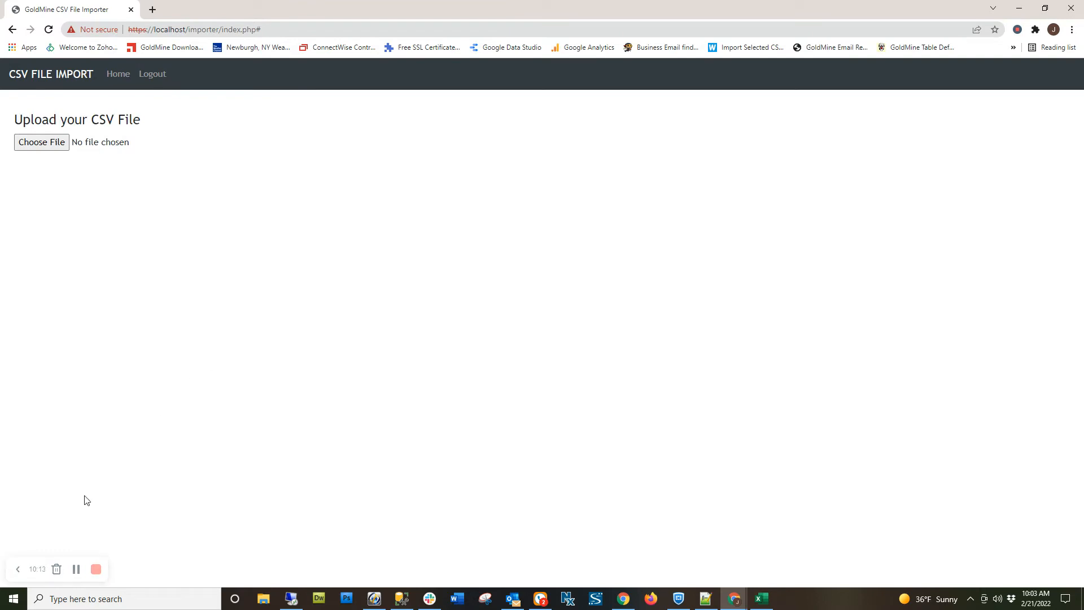
# Search Windows for IIS and open Internet Information Services (IIS) Manager, placing its window over the importer page.
pyautogui.click(16, 598)
pyautogui.write('IIS')
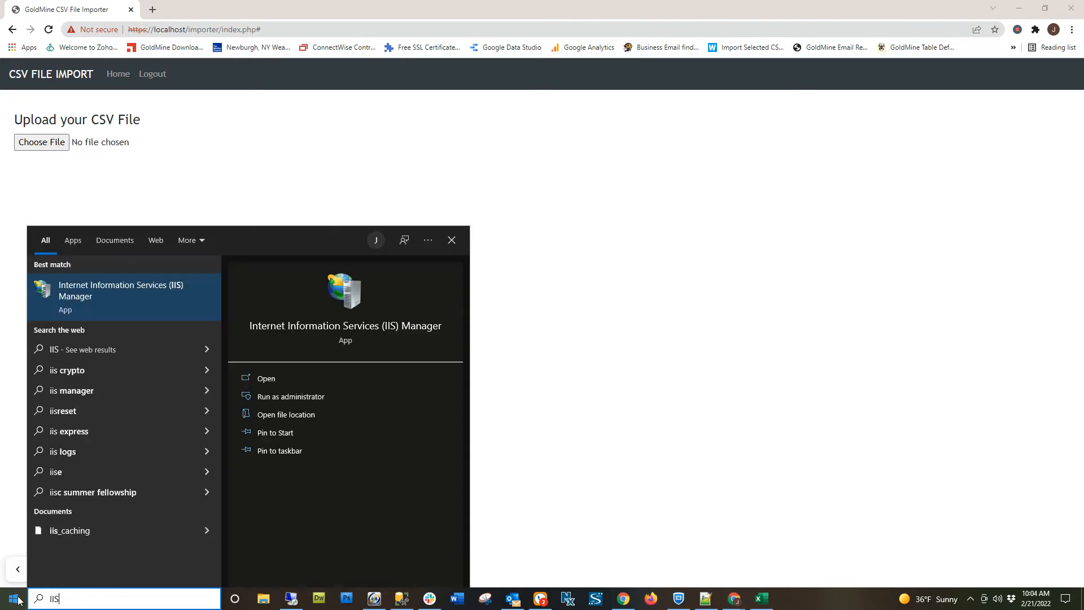
pyautogui.click(73, 304)
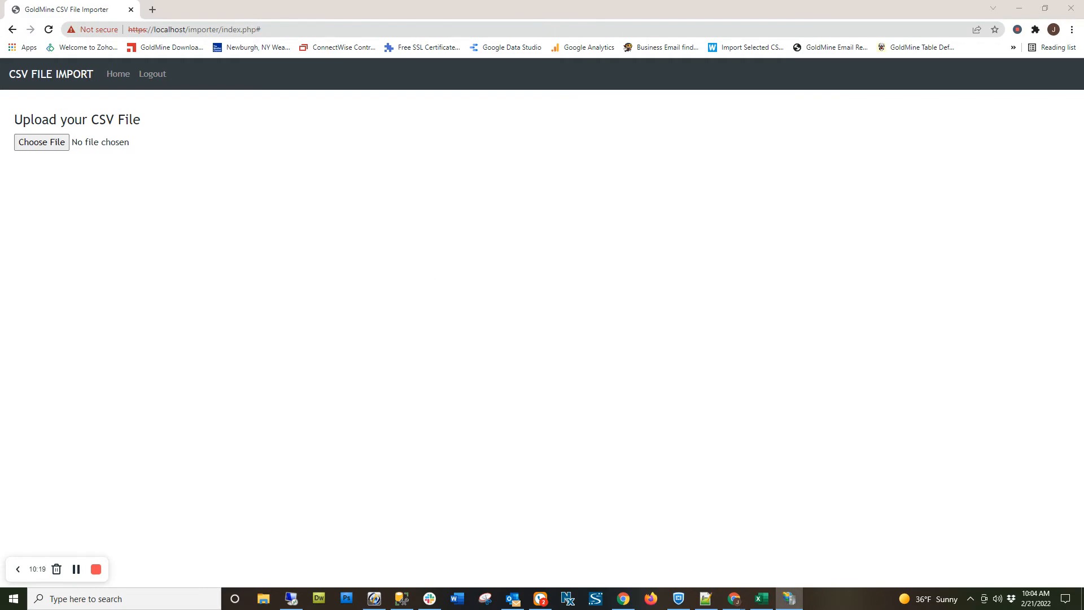
pyautogui.moveTo(1083, 119); pyautogui.dragTo(585, 120)
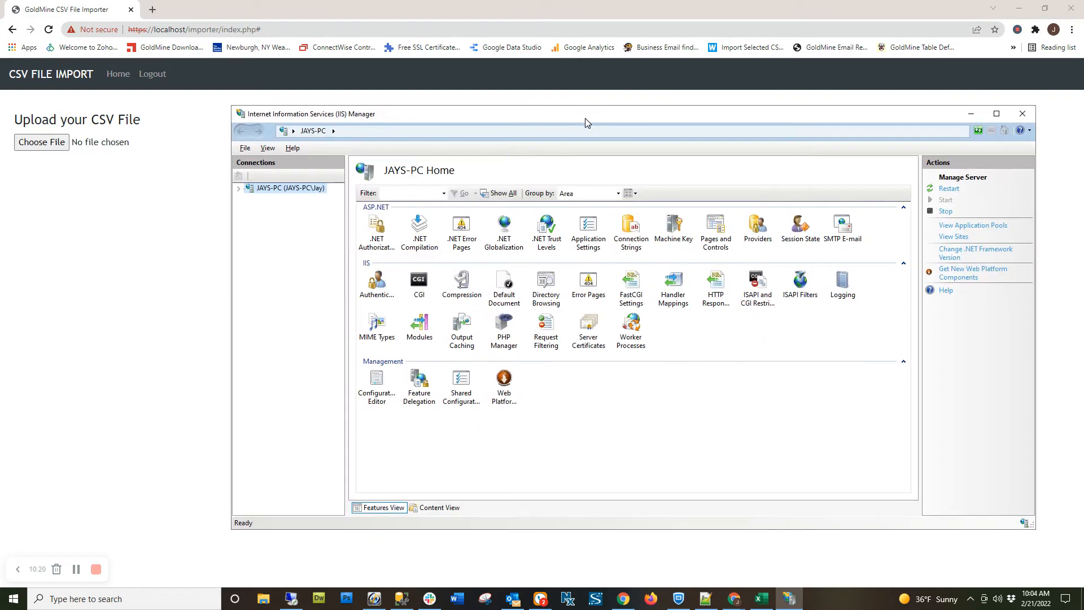
# Expand the local server and its Sites node, and open Default Web Site with its folders listed.
pyautogui.click(239, 188)
pyautogui.click(249, 208)
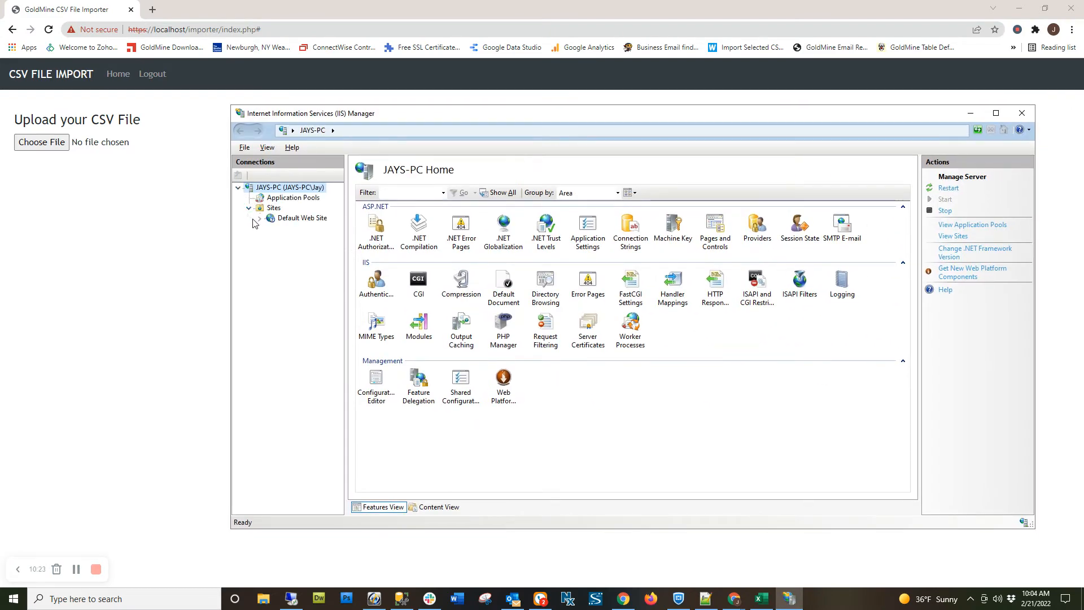
pyautogui.click(259, 218)
pyautogui.click(285, 220)
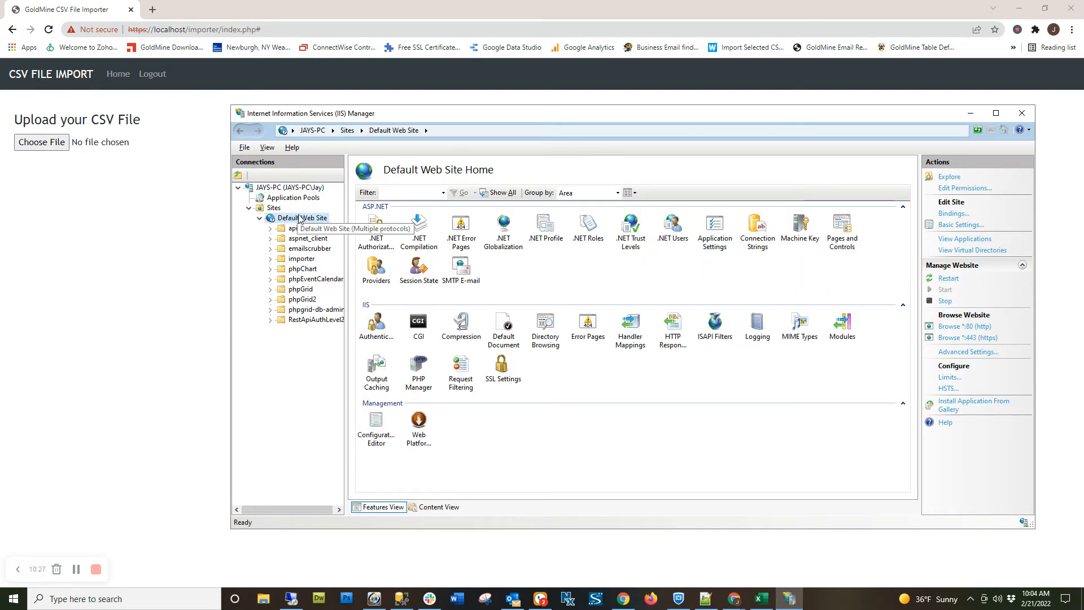
# Inspect the importer folder and its subfolders under Default Web Site, and select the emailscrubber folder.
pyautogui.click(300, 261)
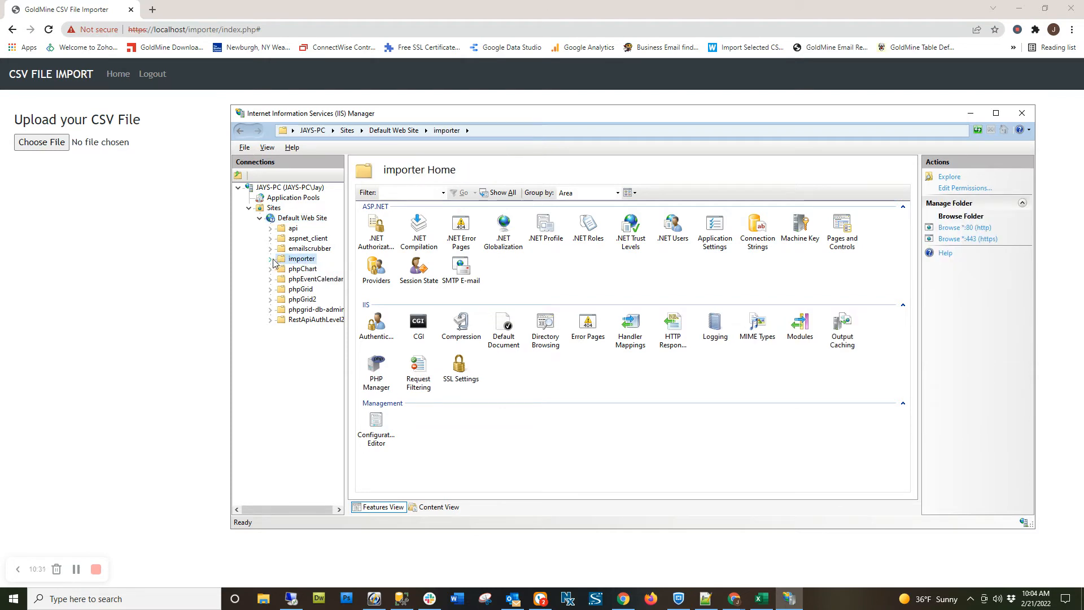
pyautogui.click(272, 260)
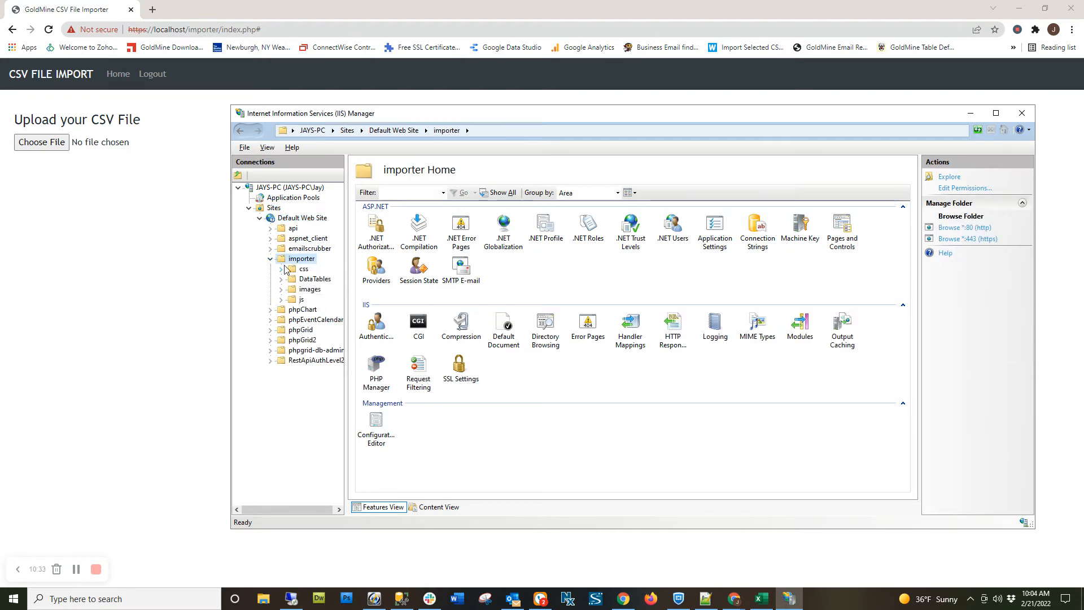
pyautogui.click(271, 259)
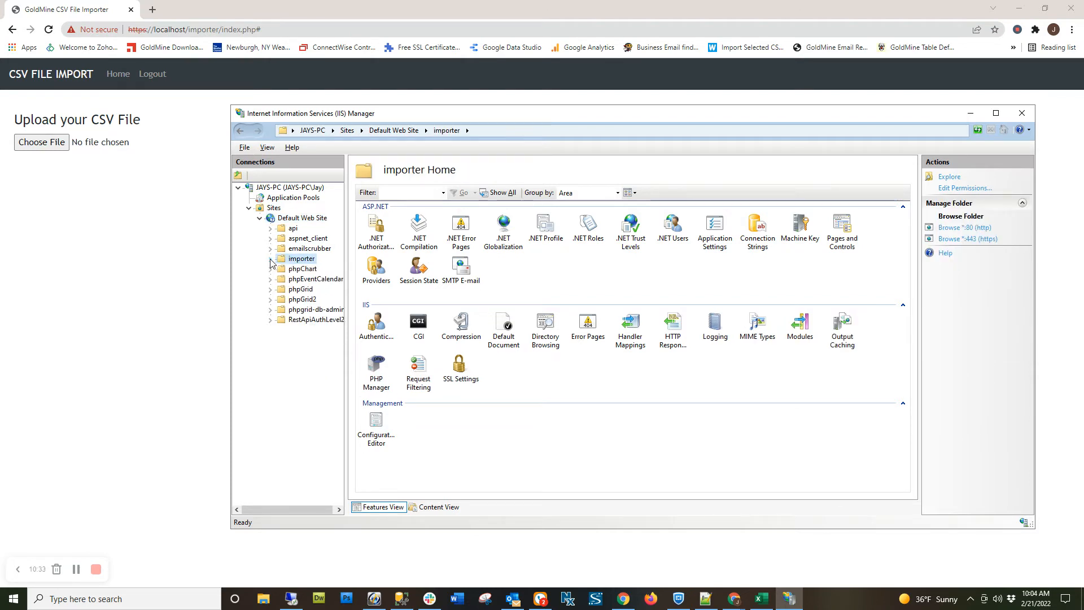
pyautogui.click(305, 249)
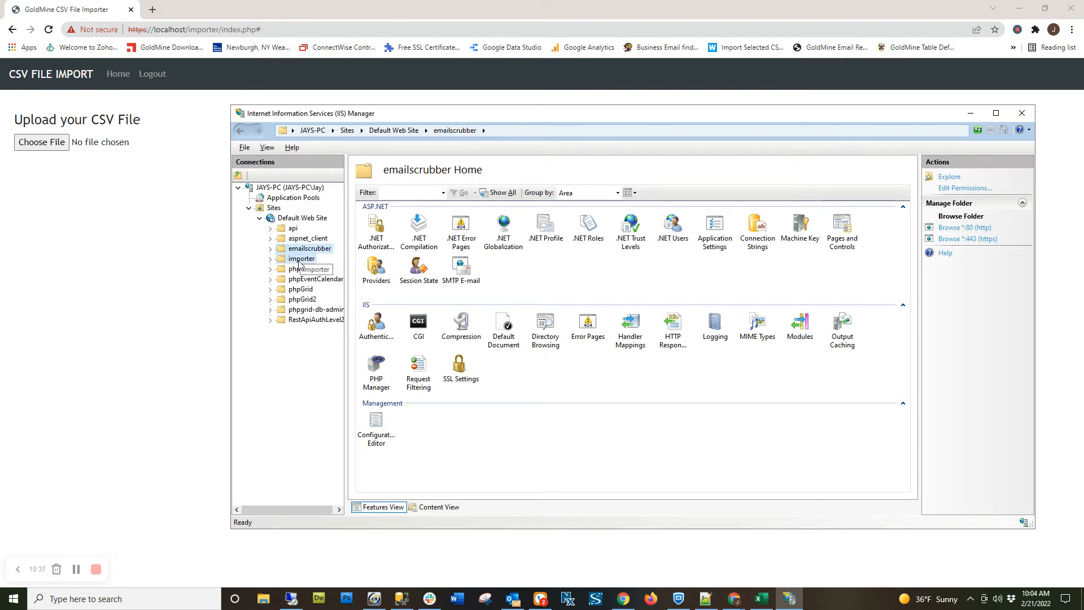
# Select the importer folder under Default Web Site and minimize IIS Manager to return to the importer page.
pyautogui.click(301, 260)
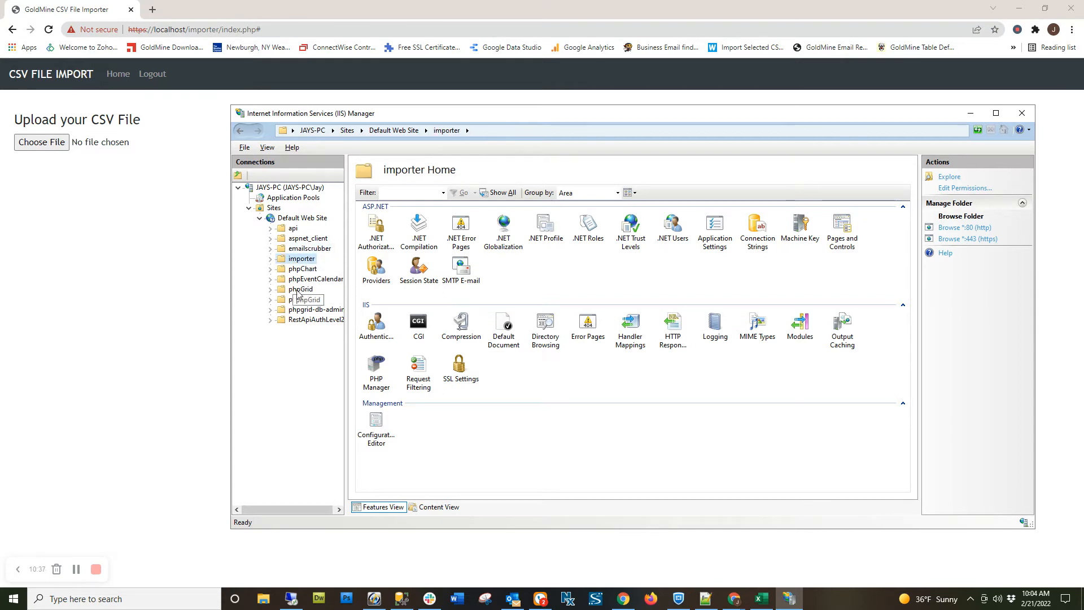
pyautogui.click(968, 115)
# Try to load the importer page with the host name jays-cs in place of localhost.
pyautogui.click(188, 31)
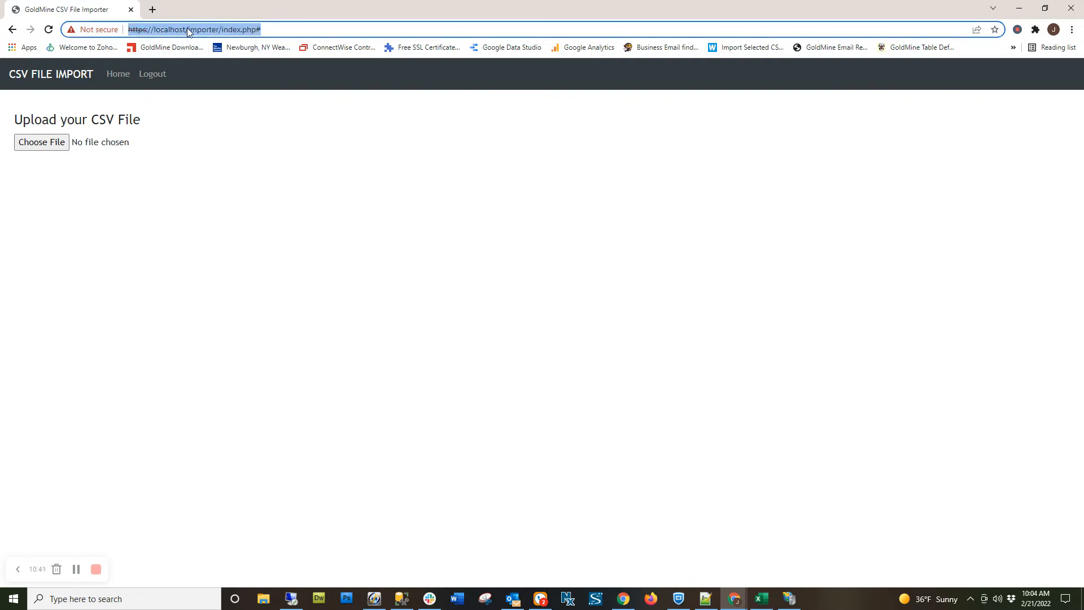
pyautogui.click(188, 30)
pyautogui.moveTo(188, 28)
pyautogui.mouseDown()
pyautogui.moveTo(129, 29)
pyautogui.moveTo(181, 30)
pyautogui.mouseUp()
pyautogui.click(158, 30)
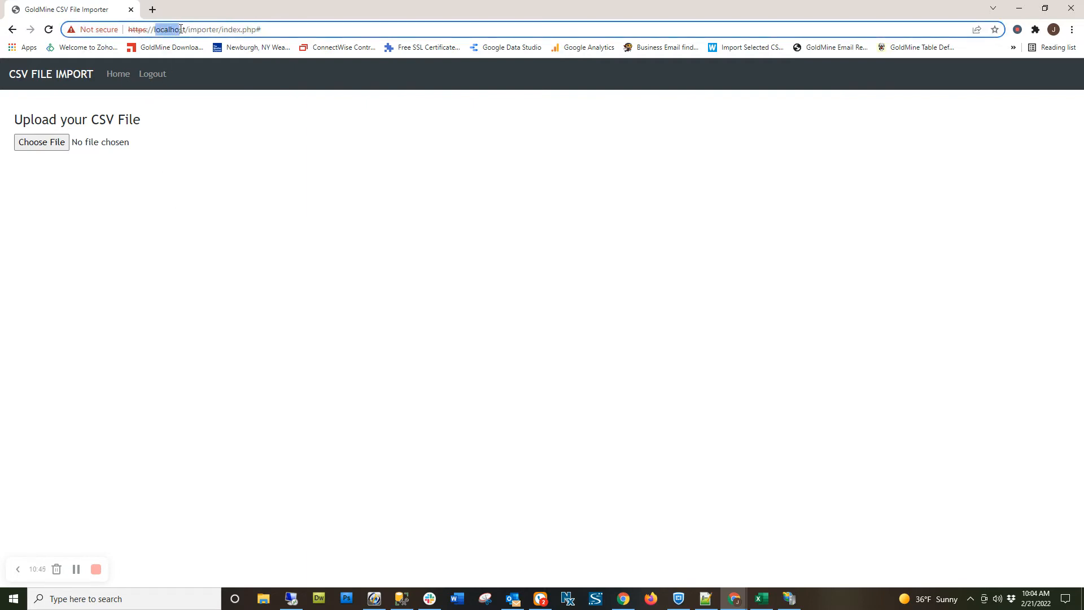
pyautogui.press('BackSpace')
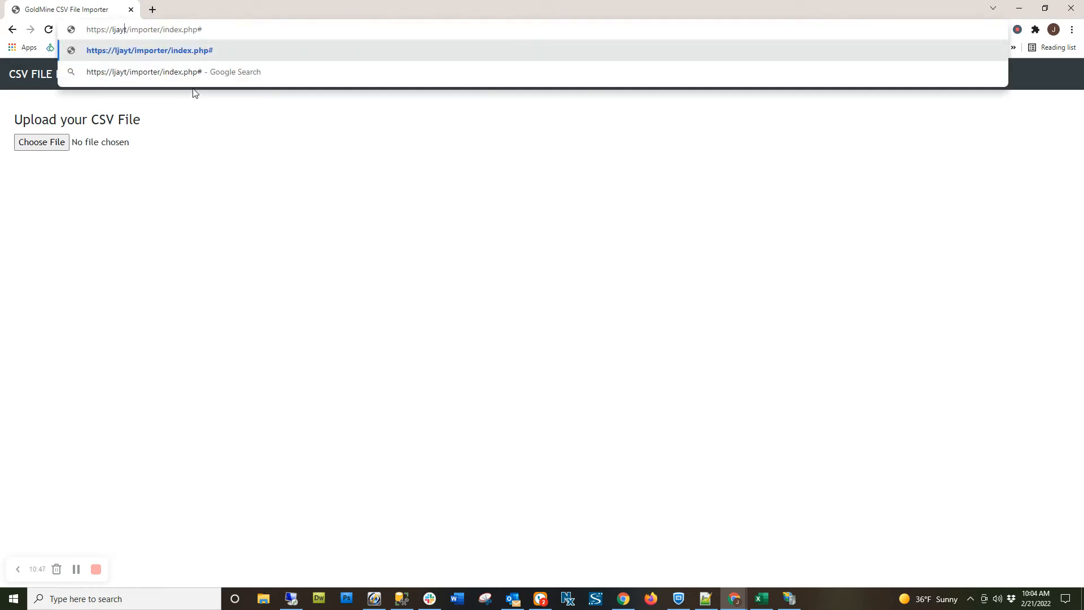
pyautogui.write('jay')
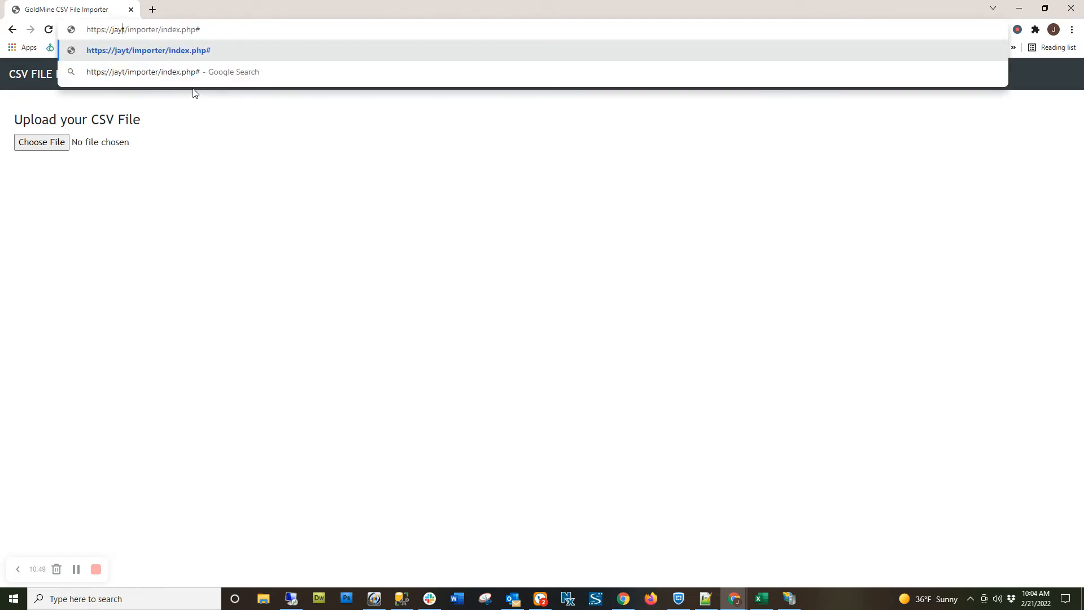
pyautogui.write('s-cs')
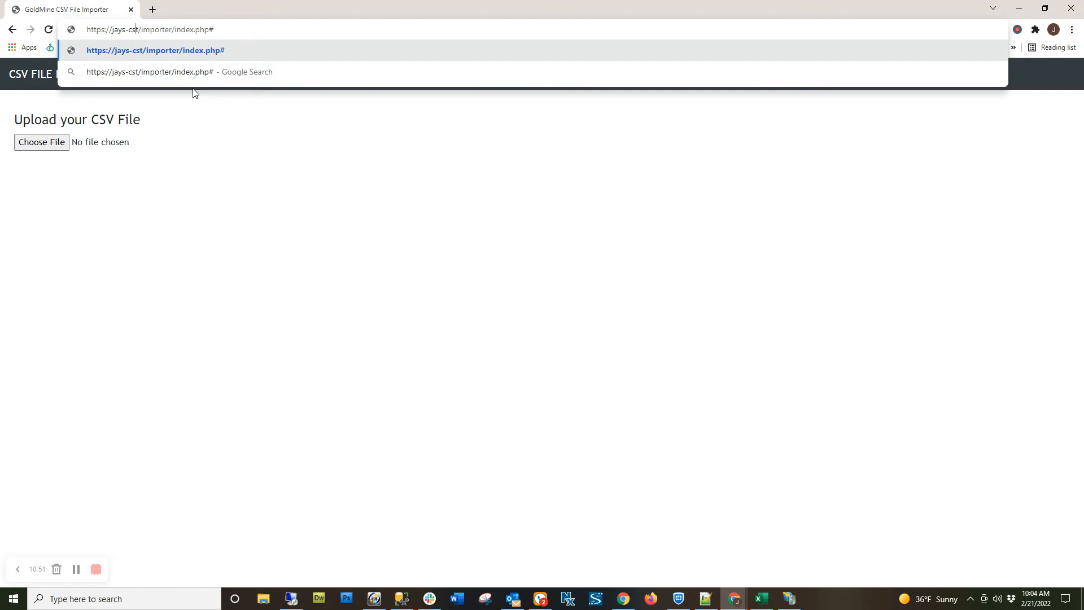
pyautogui.press('Delete')
pyautogui.press('Return')
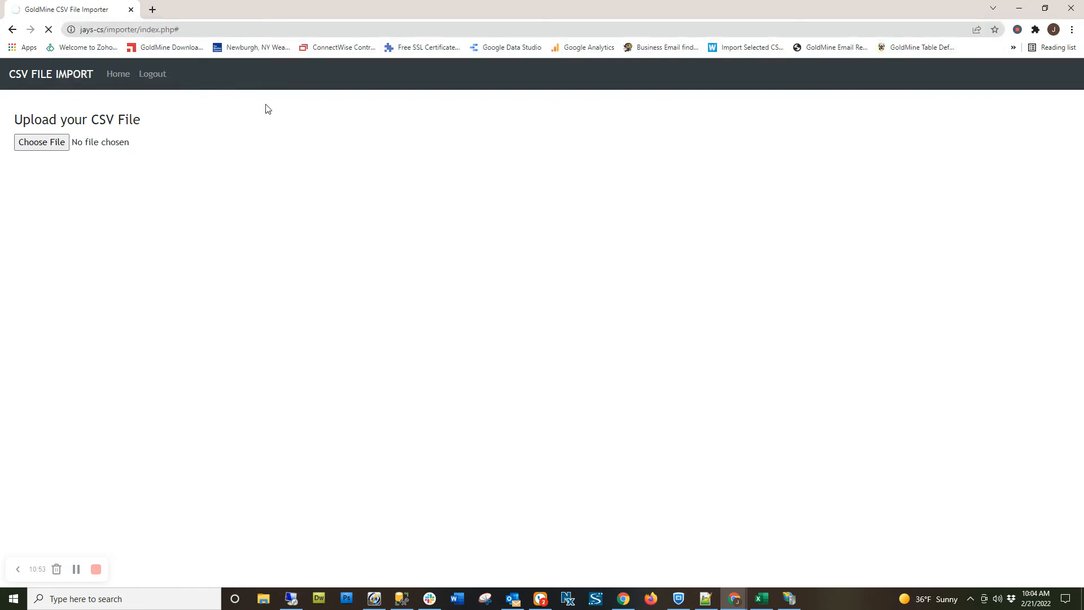
# Load the importer page with the host name jays-pc, and go back to the localhost version of the page.
pyautogui.moveTo(102, 31); pyautogui.dragTo(189, 32)
pyautogui.click(125, 31)
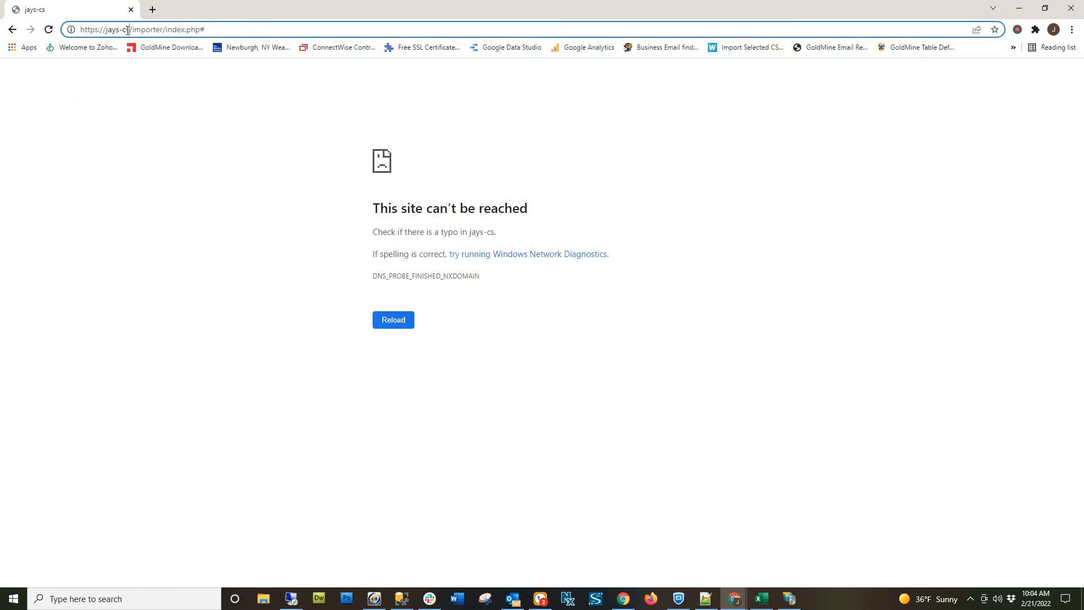
pyautogui.write('pc')
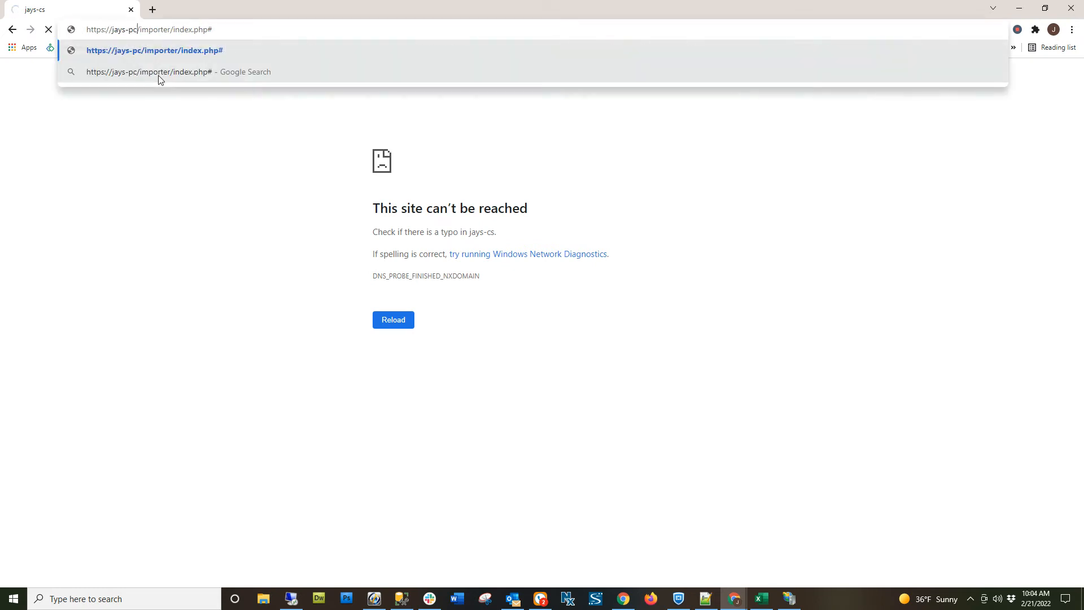
pyautogui.press('Return')
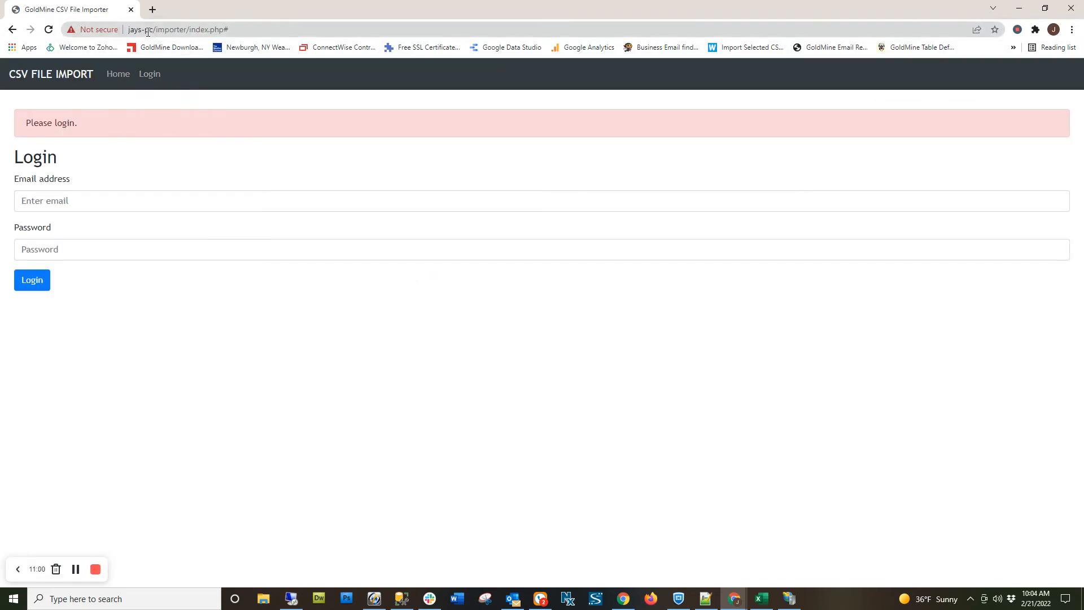
pyautogui.click(11, 30)
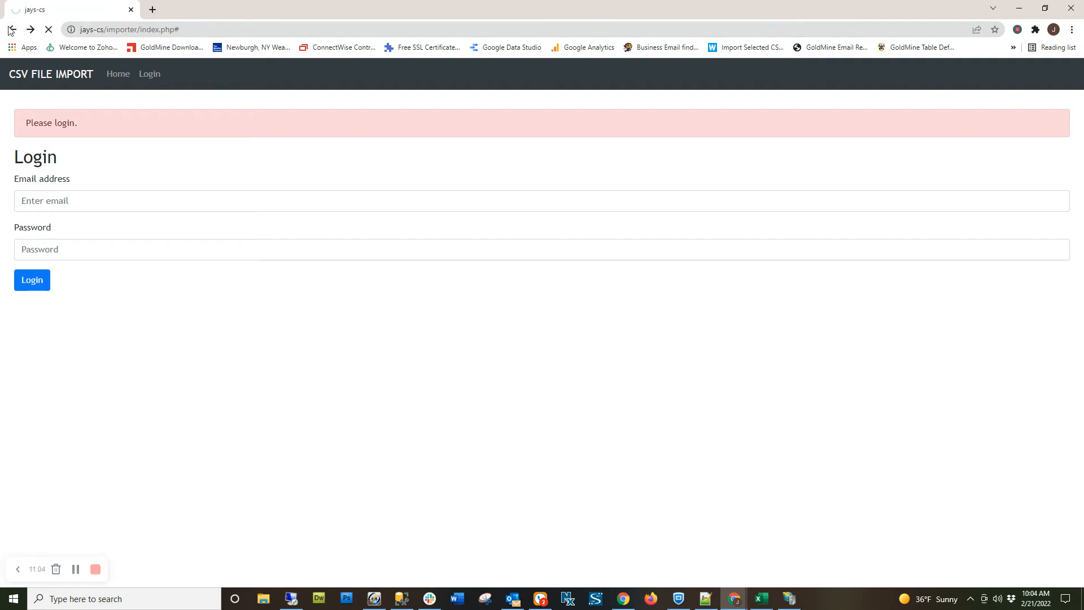
pyautogui.click(13, 31)
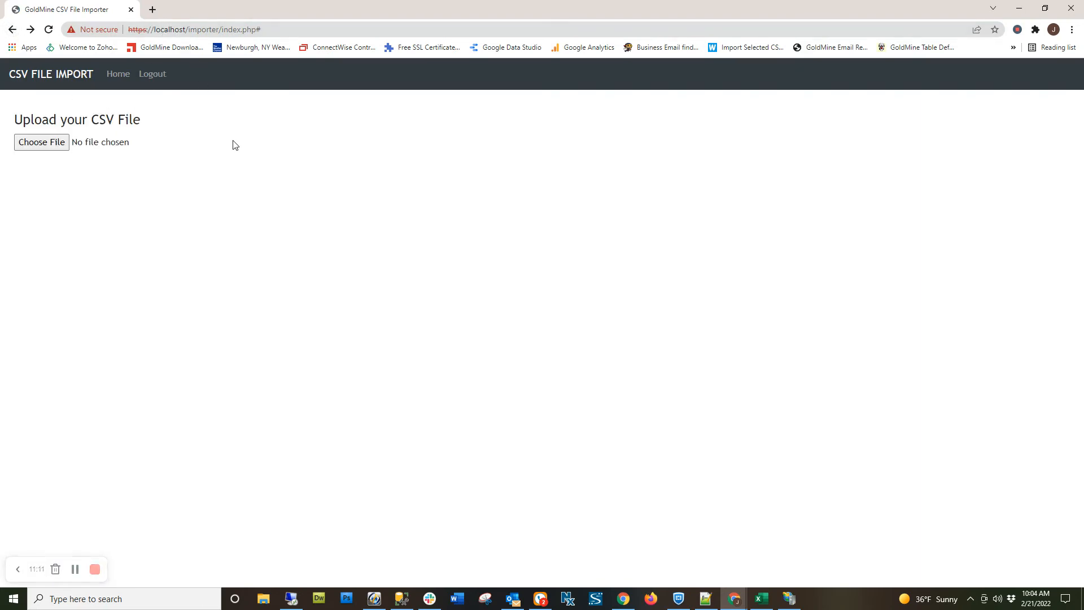
# Examine the localhost part of the importer URL and view the site's security certificate, closing its details window.
pyautogui.moveTo(155, 31); pyautogui.dragTo(185, 29)
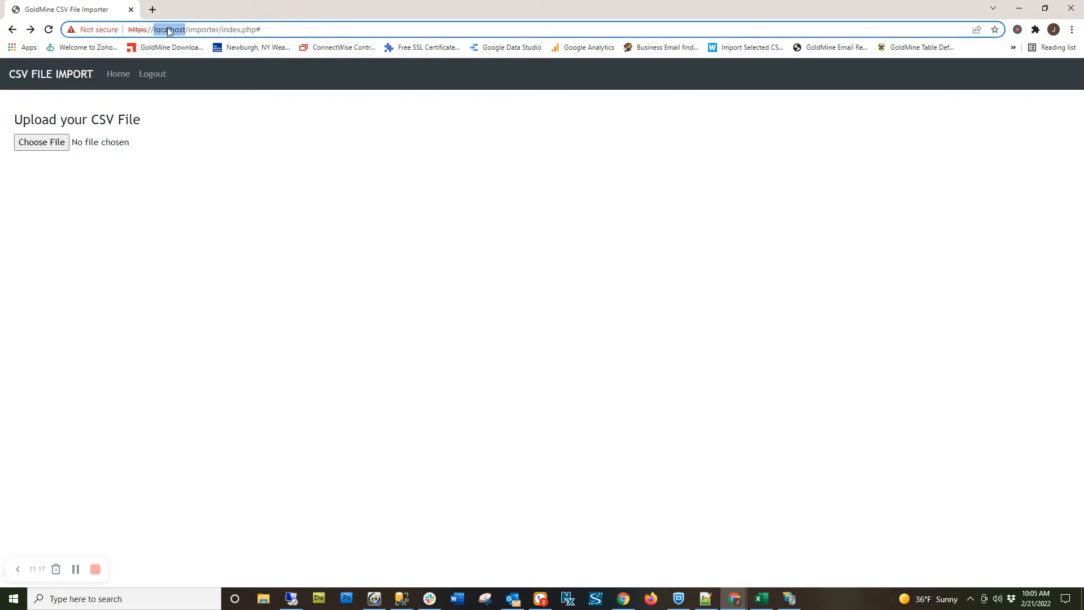
pyautogui.click(166, 30)
pyautogui.moveTo(128, 30); pyautogui.dragTo(182, 31)
pyautogui.click(164, 30)
pyautogui.click(99, 32)
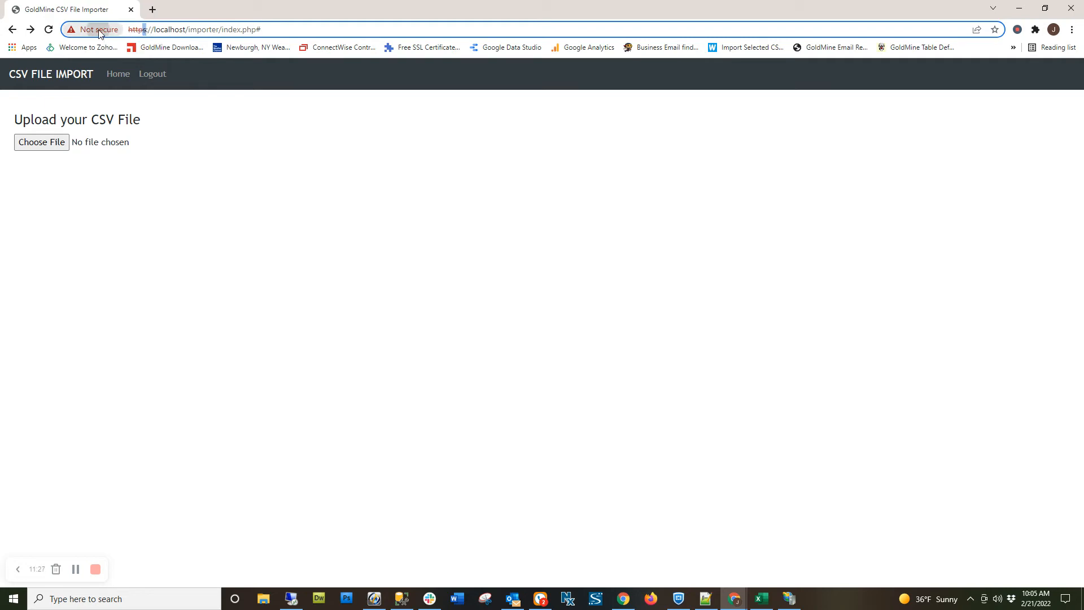
pyautogui.click(131, 175)
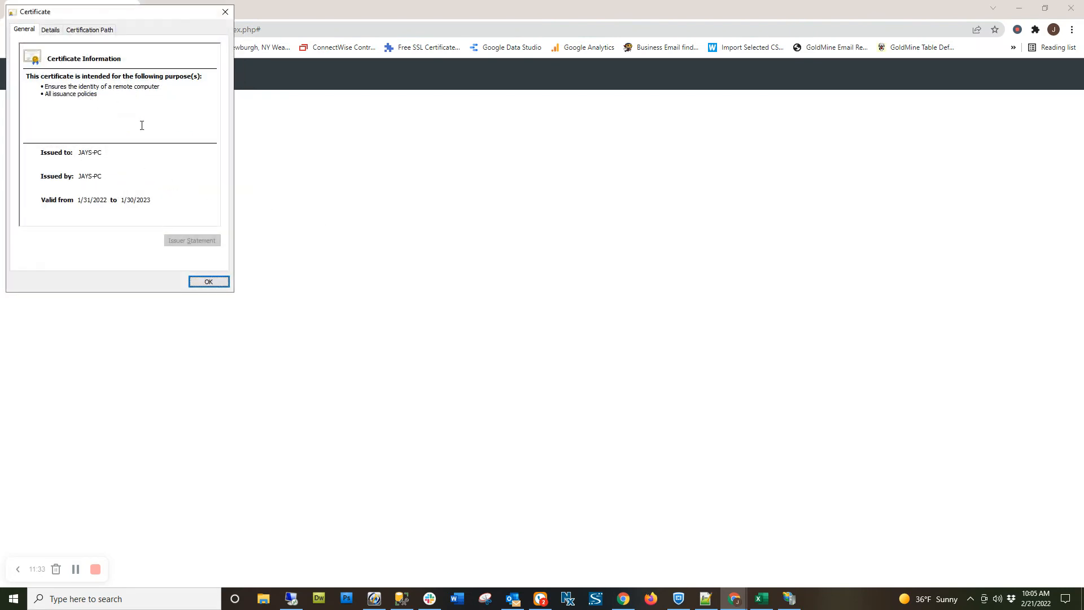
pyautogui.click(207, 282)
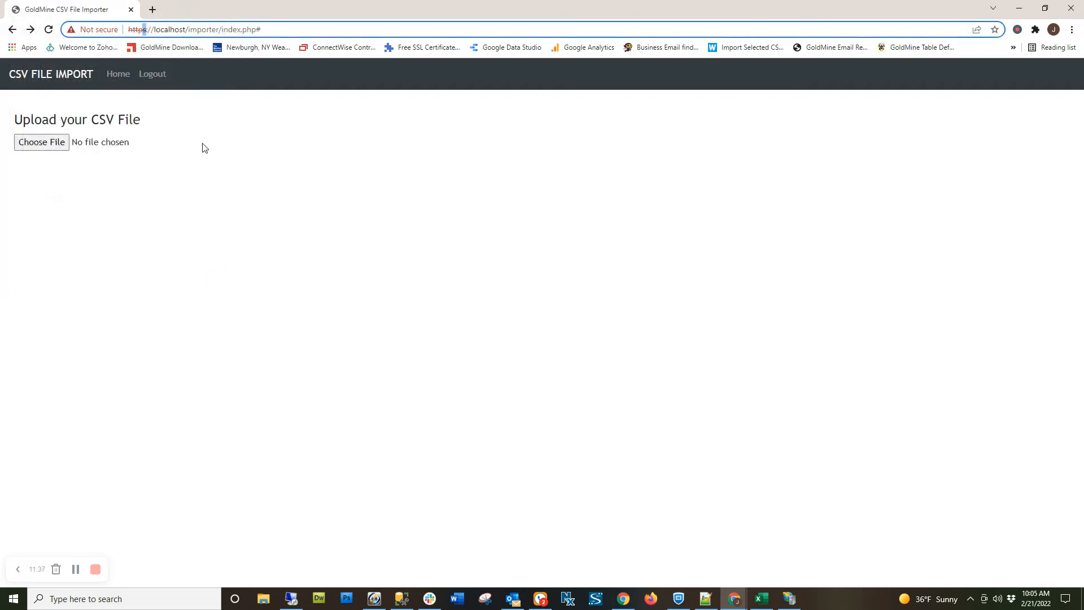
pyautogui.moveTo(160, 30); pyautogui.dragTo(180, 31)
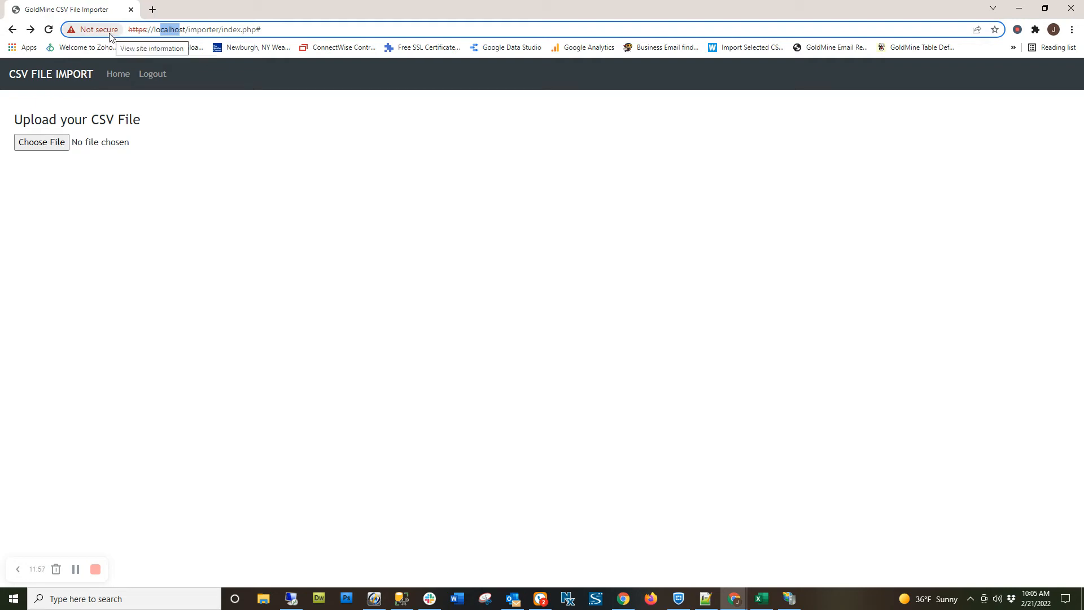
# In IIS Manager, inspect the local server's Server Certificates, select the listed certificate, and minimize the window.
pyautogui.click(789, 599)
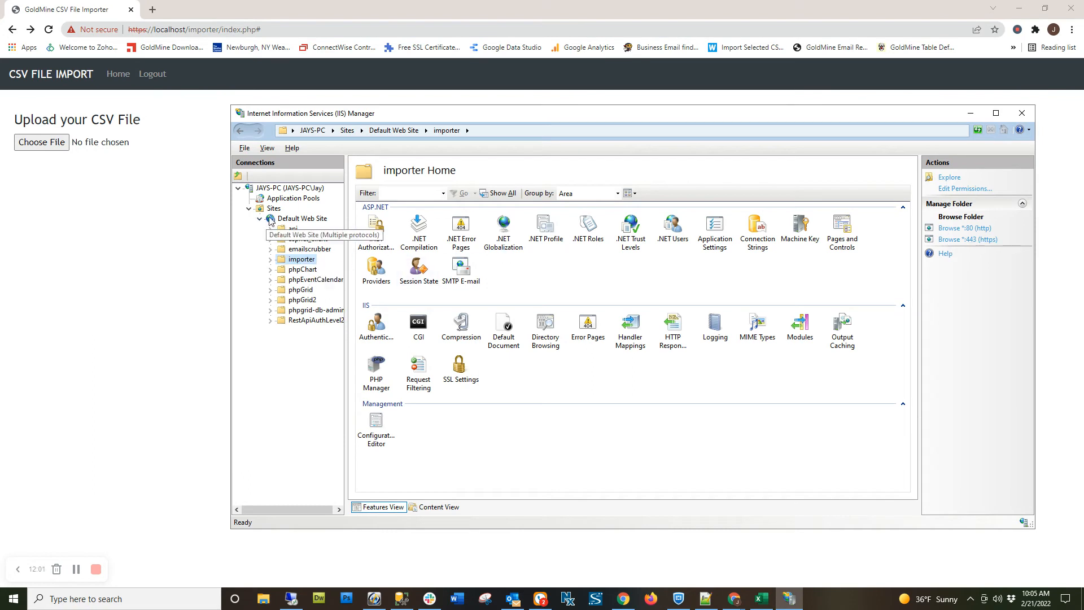
pyautogui.click(279, 220)
pyautogui.click(274, 210)
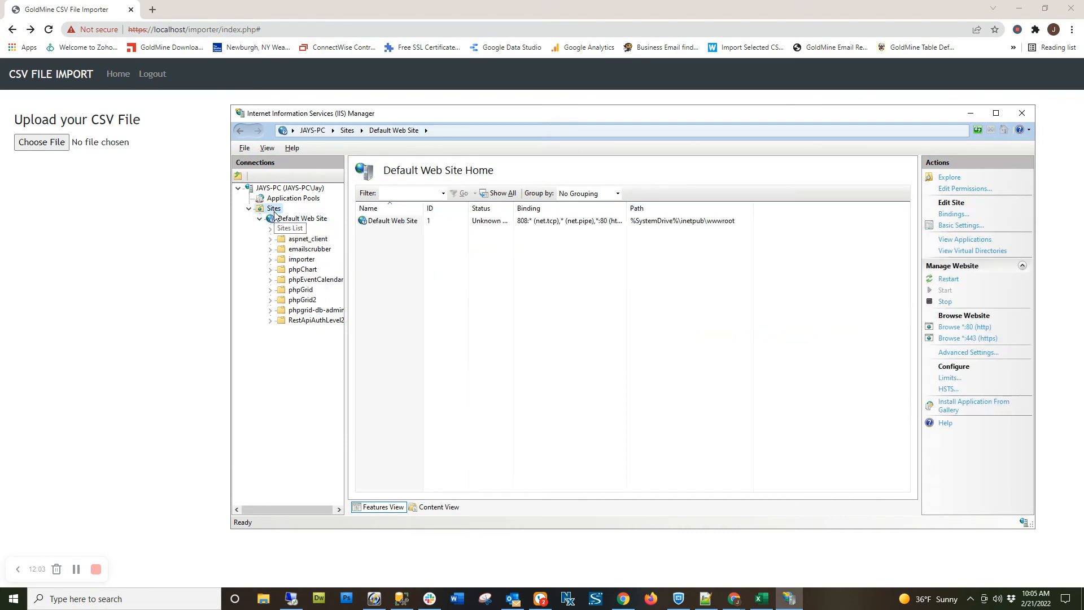
pyautogui.click(279, 219)
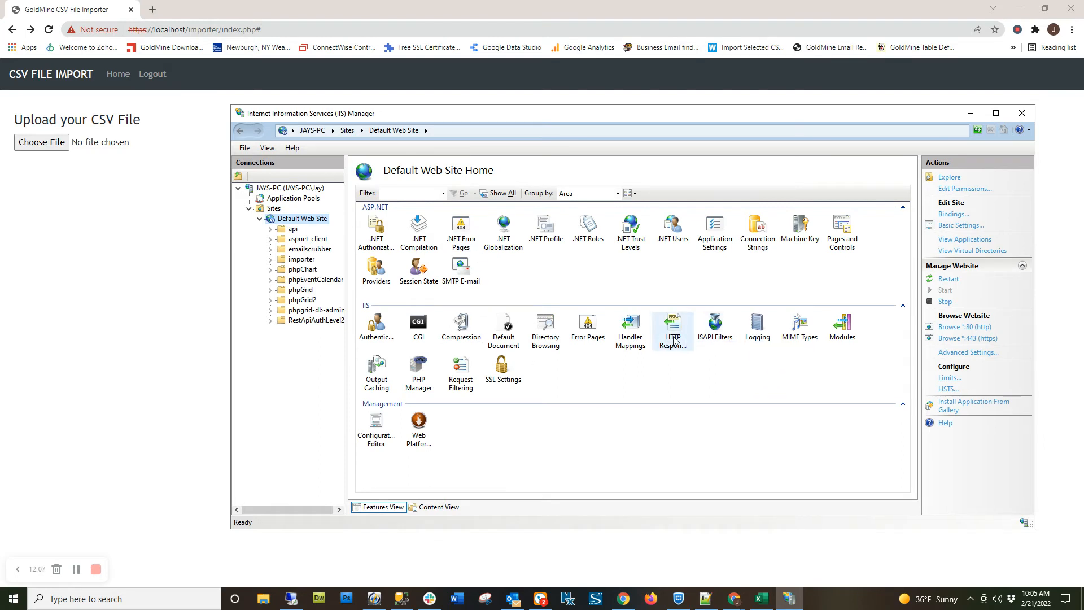
pyautogui.click(285, 188)
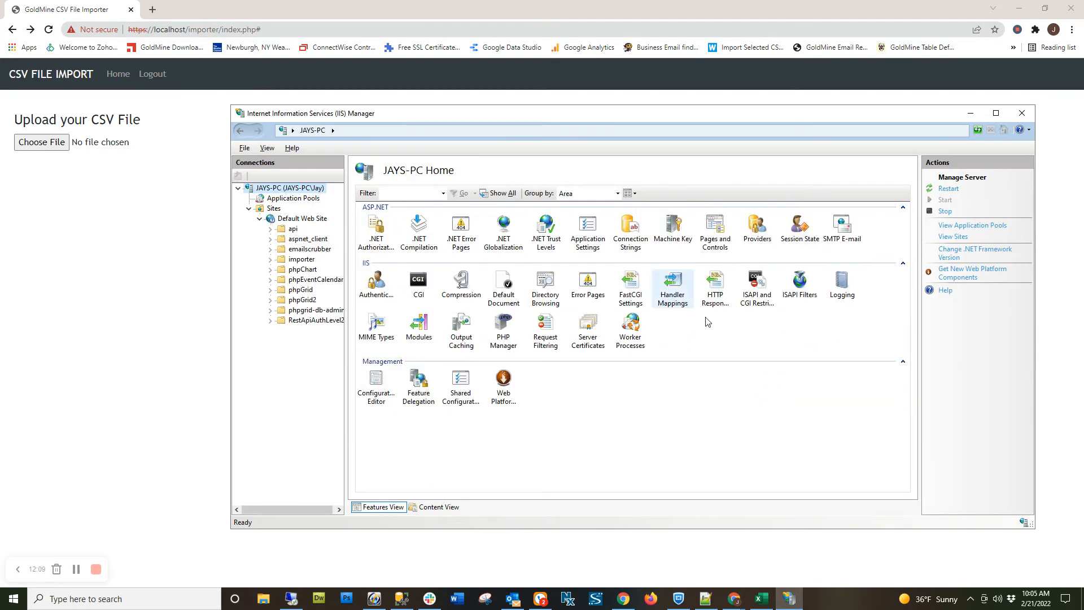
pyautogui.doubleClick(588, 342)
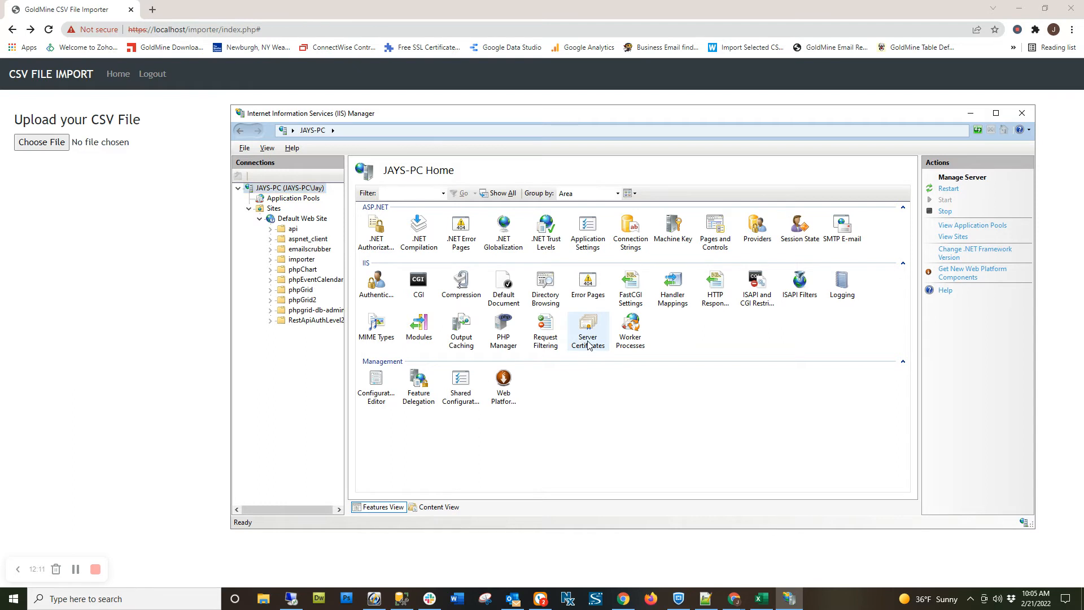
pyautogui.click(377, 238)
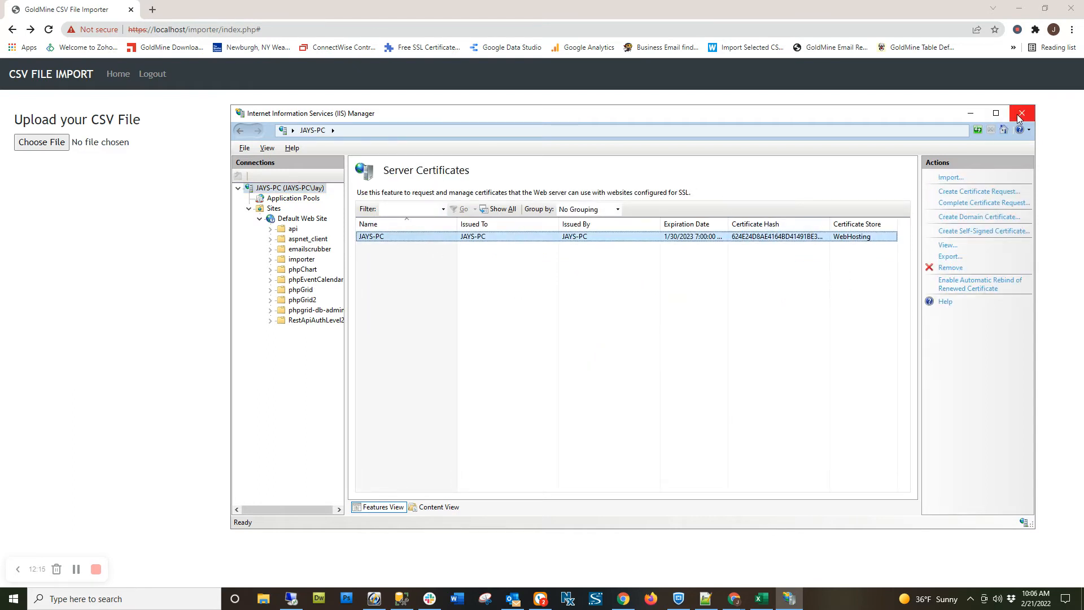
pyautogui.click(972, 113)
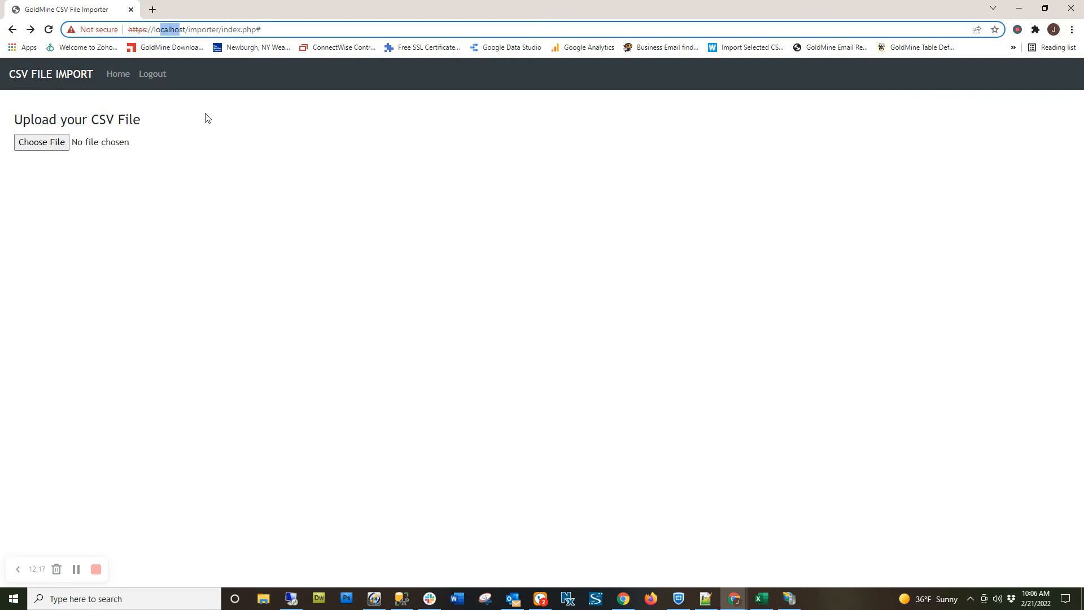
pyautogui.click(188, 29)
pyautogui.moveTo(189, 34); pyautogui.dragTo(289, 34)
pyautogui.hotkey('ctrl', 'c')
pyautogui.press('BackSpace')
pyautogui.press('Return')
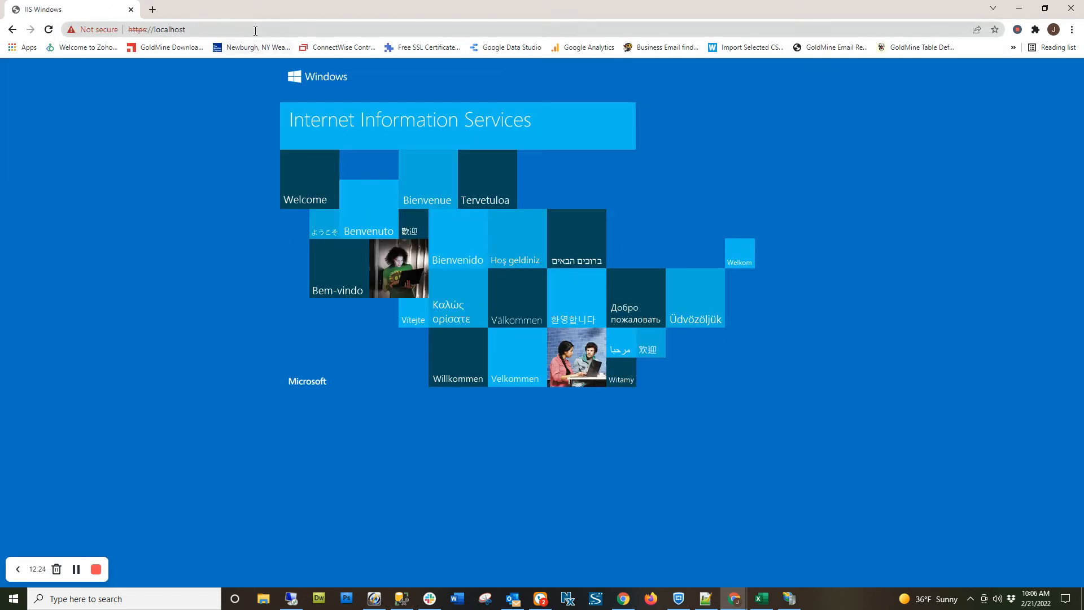
pyautogui.click(304, 29)
pyautogui.hotkey('ctrl', 'v')
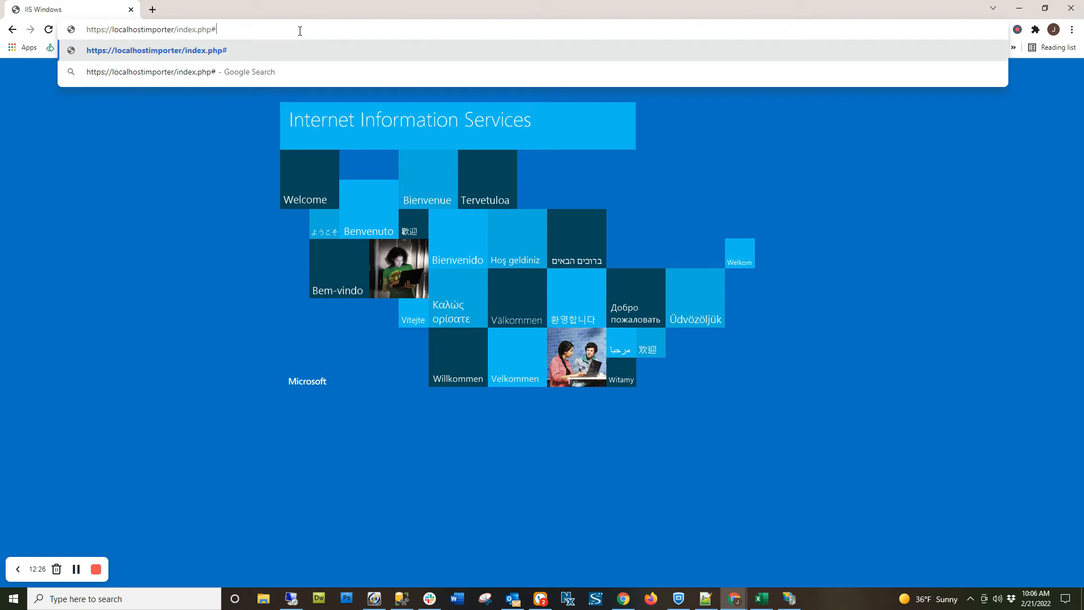
pyautogui.click(13, 30)
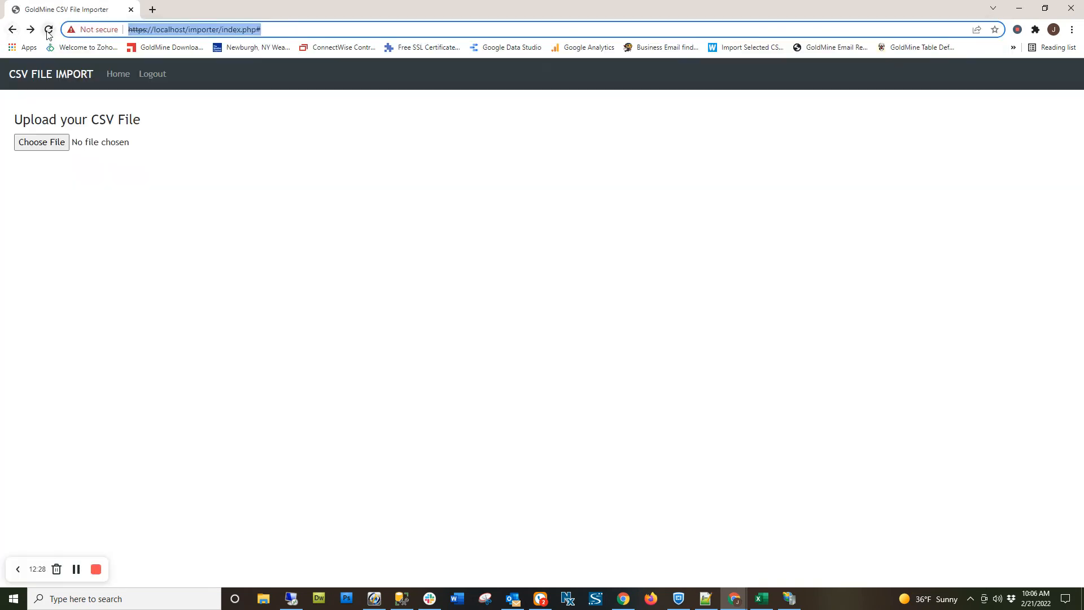
# Reload the CSV importer page and log out of the current session.
pyautogui.rightClick(167, 181)
pyautogui.click(189, 215)
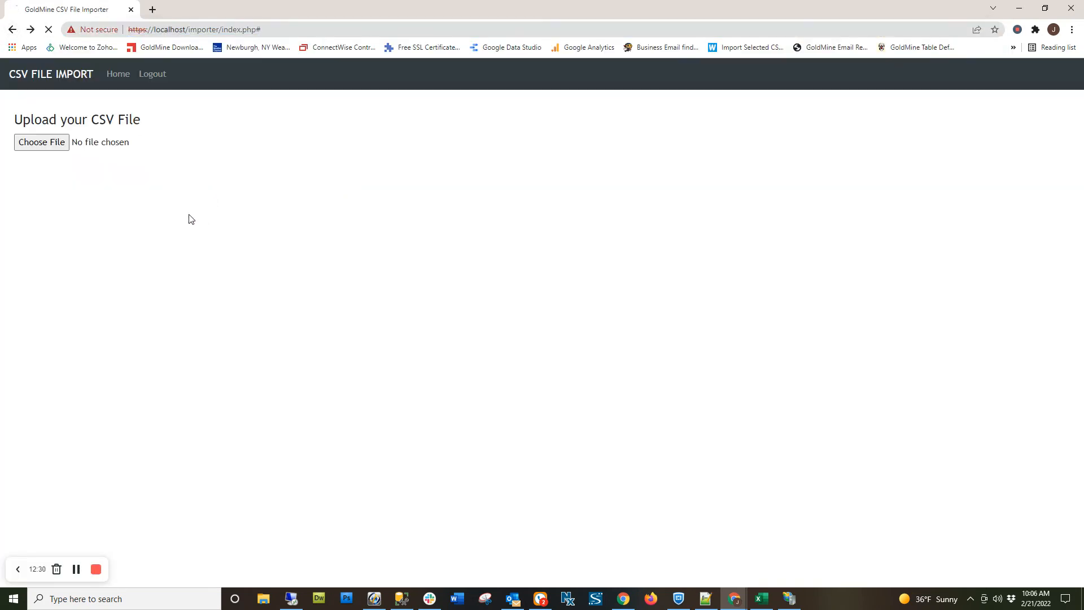
pyautogui.click(151, 75)
# Log in to the CSV importer with the account's email address and password.
pyautogui.click(107, 197)
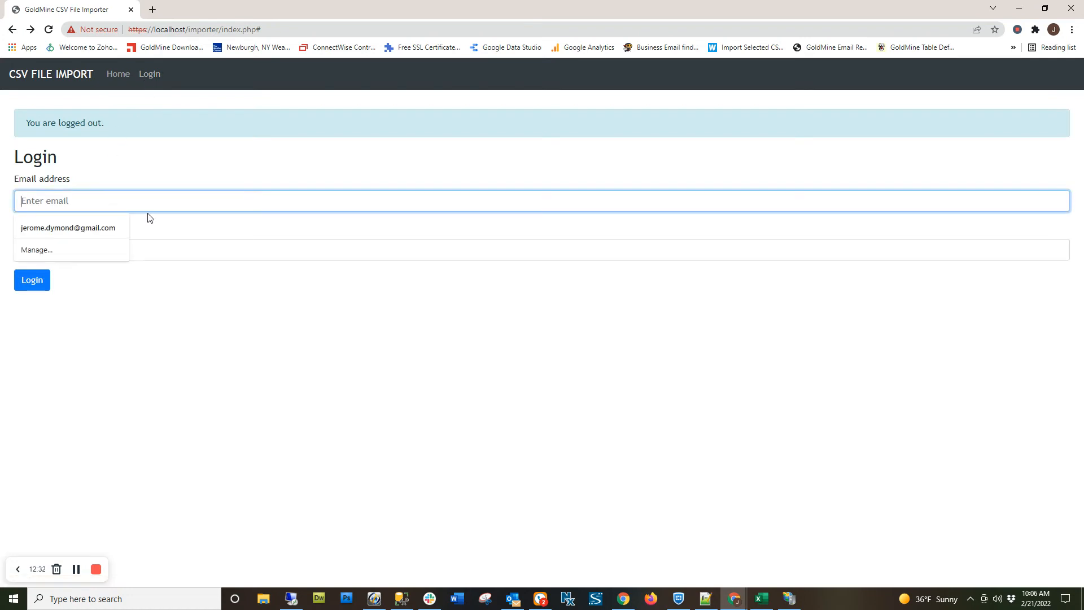
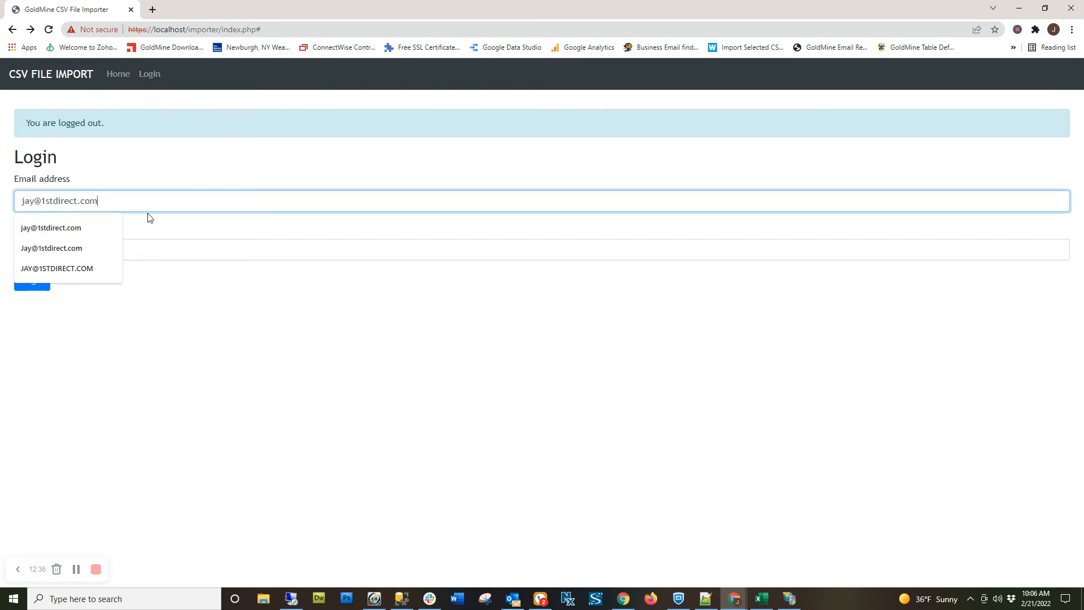
pyautogui.click(160, 247)
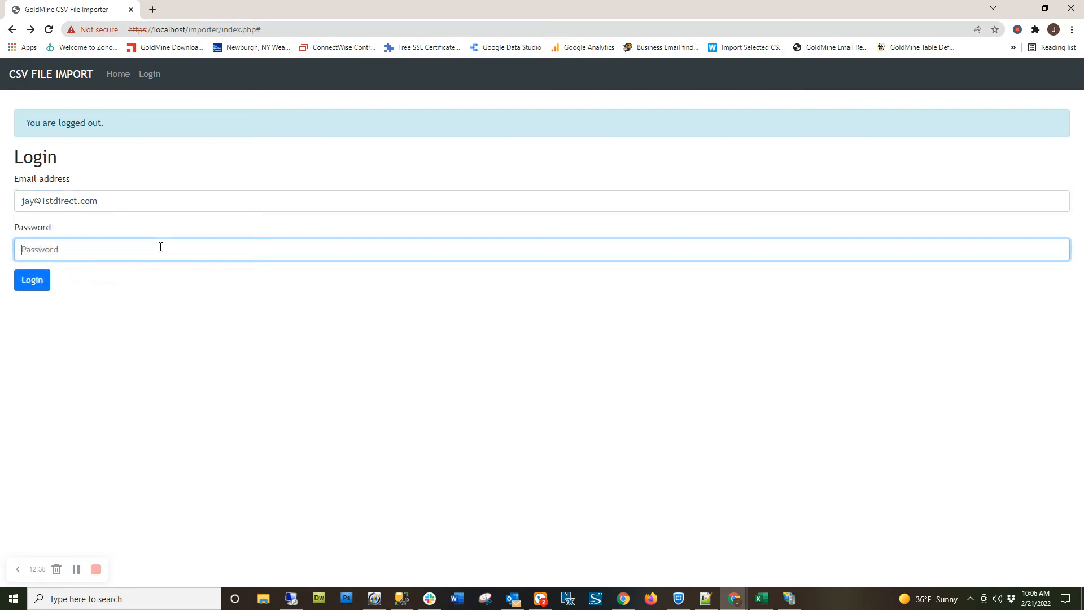
pyautogui.write('••')
pyautogui.press('Return')
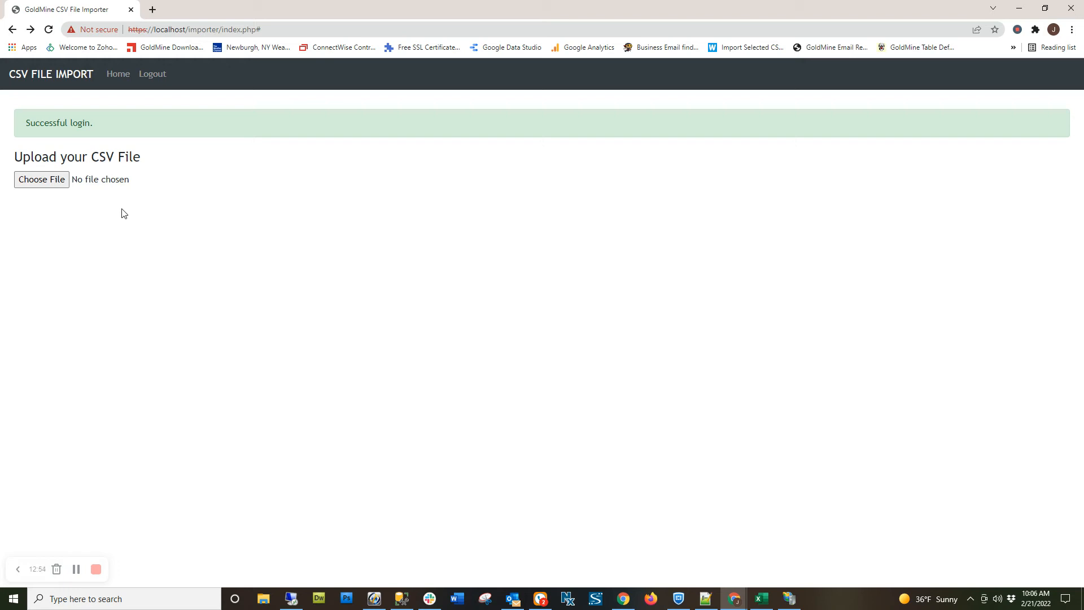
# Choose the prepared CSV import file and load its records into the importer's data table.
pyautogui.click(59, 187)
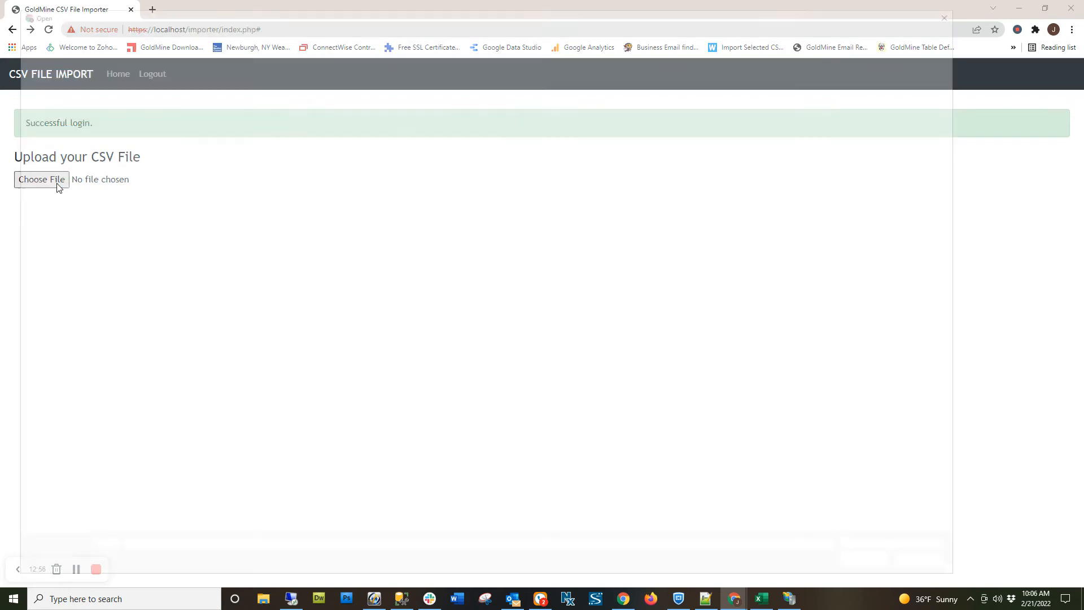
pyautogui.doubleClick(201, 117)
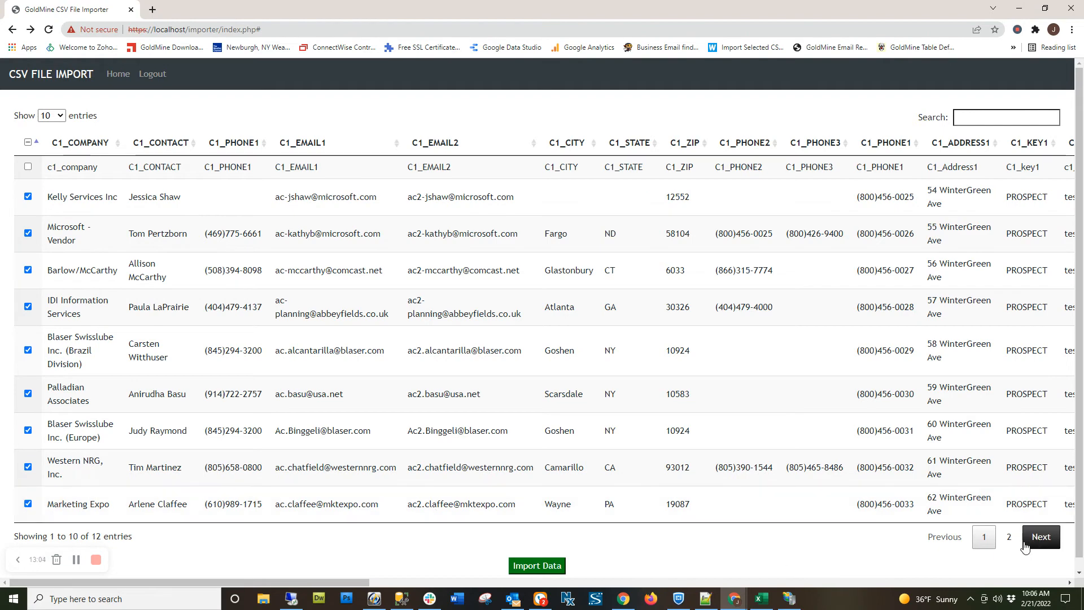
# Examine the second page of loaded records across all columns, including the D1 and A1 fields.
pyautogui.click(1009, 537)
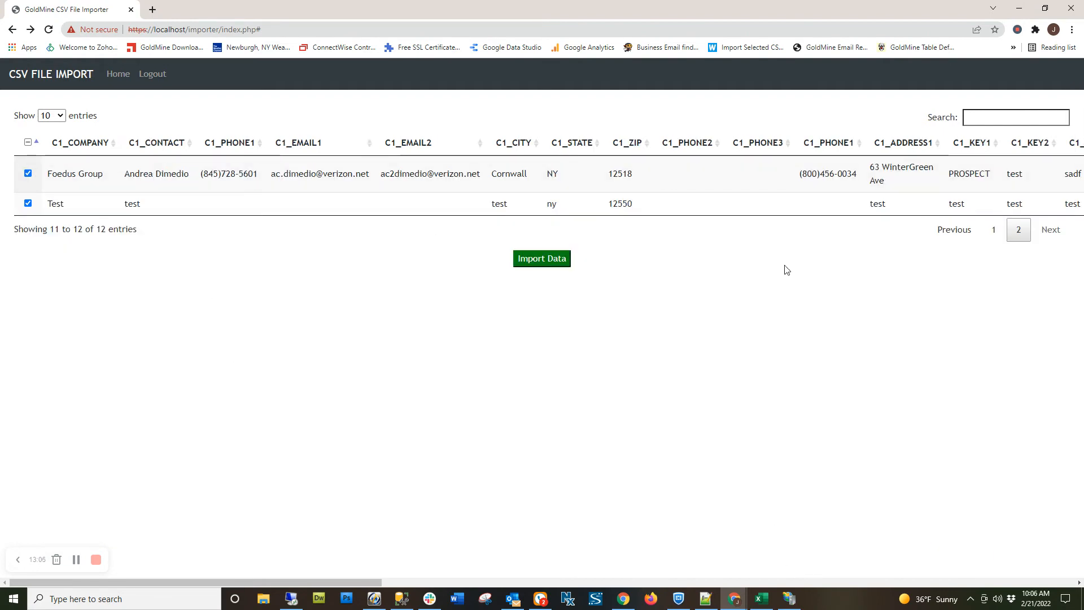
pyautogui.moveTo(173, 579); pyautogui.dragTo(752, 577)
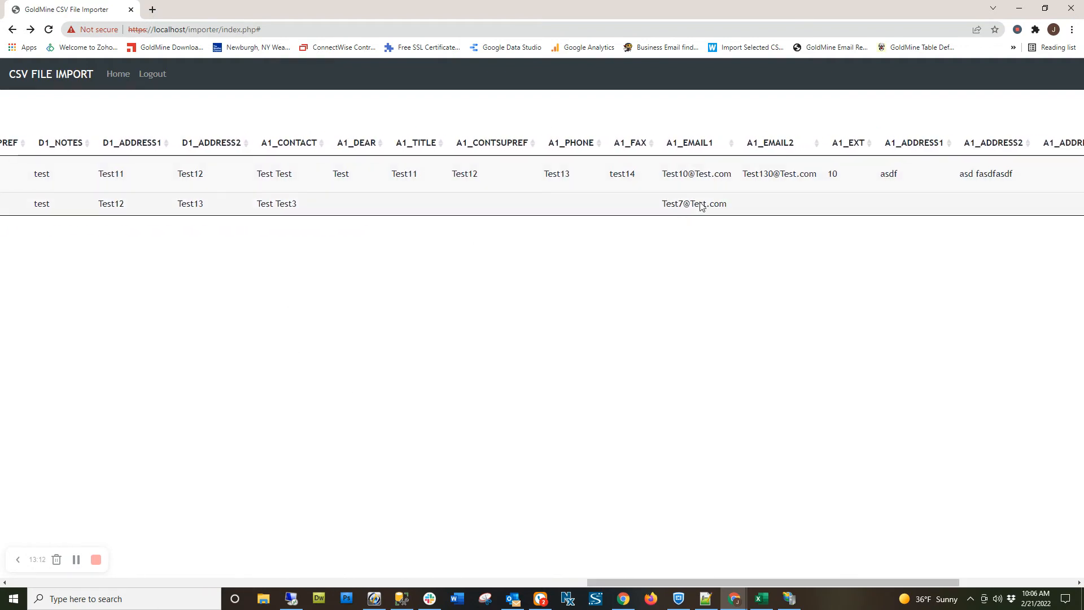
pyautogui.click(328, 581)
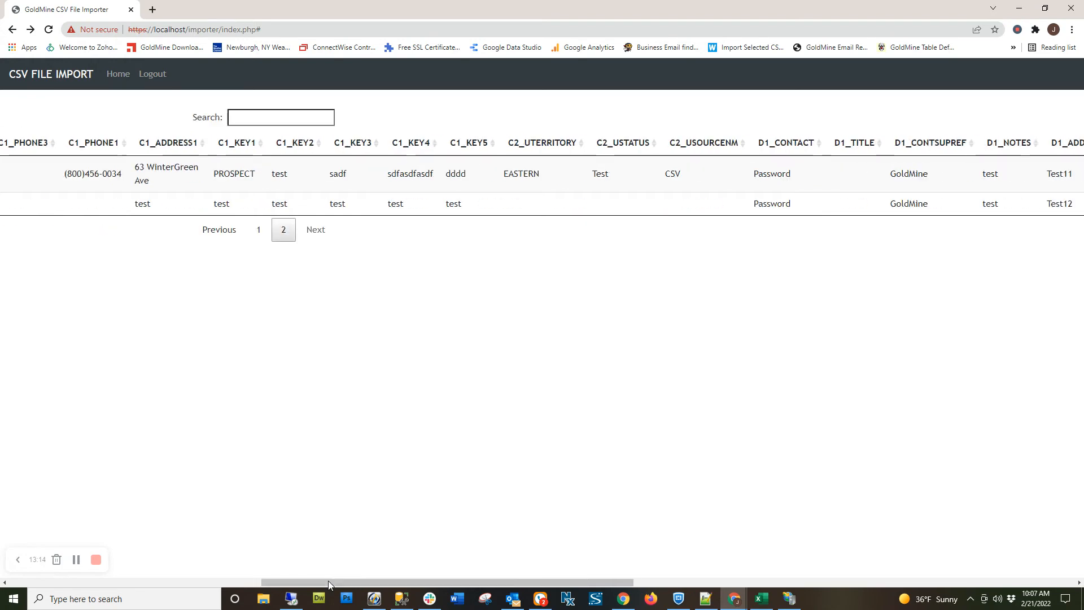
pyautogui.click(138, 581)
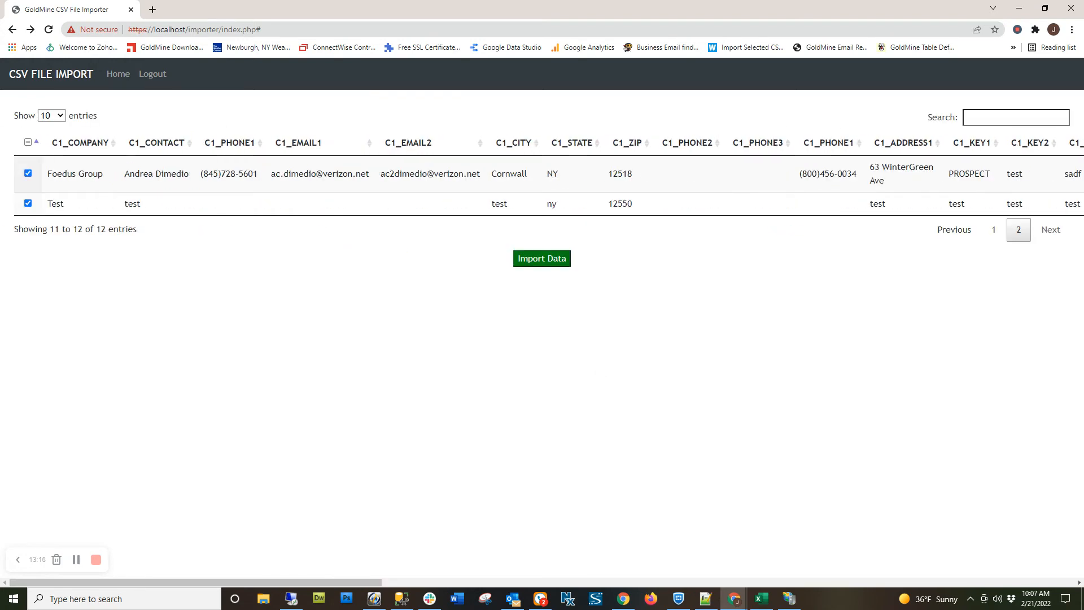
# Search the loaded records for "Gla" and "barl", try the matching record's selection checkbox, and clear the search.
pyautogui.click(1044, 124)
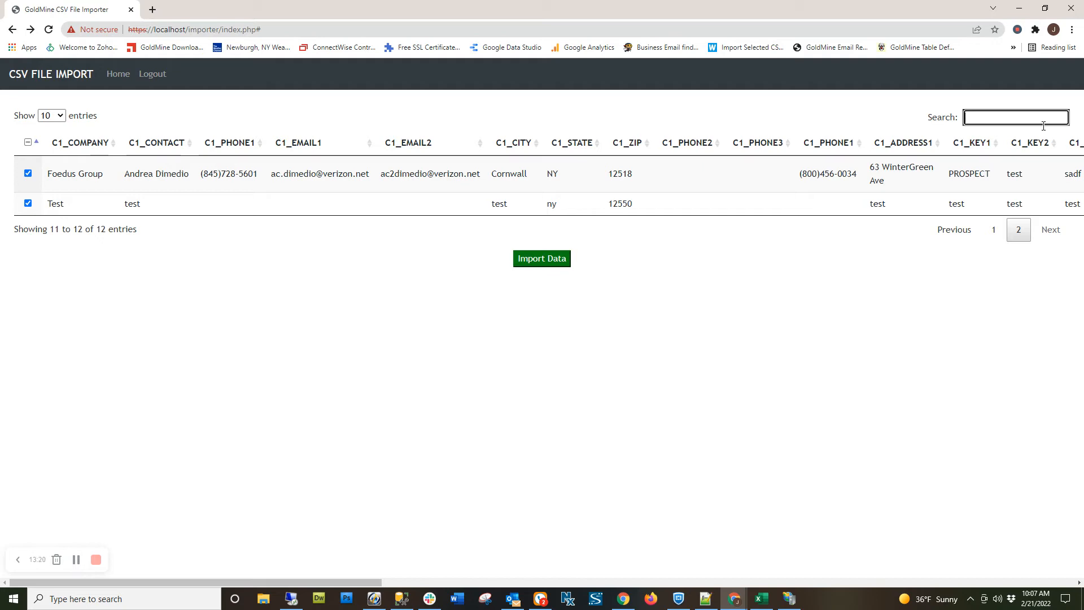
pyautogui.write('Gla')
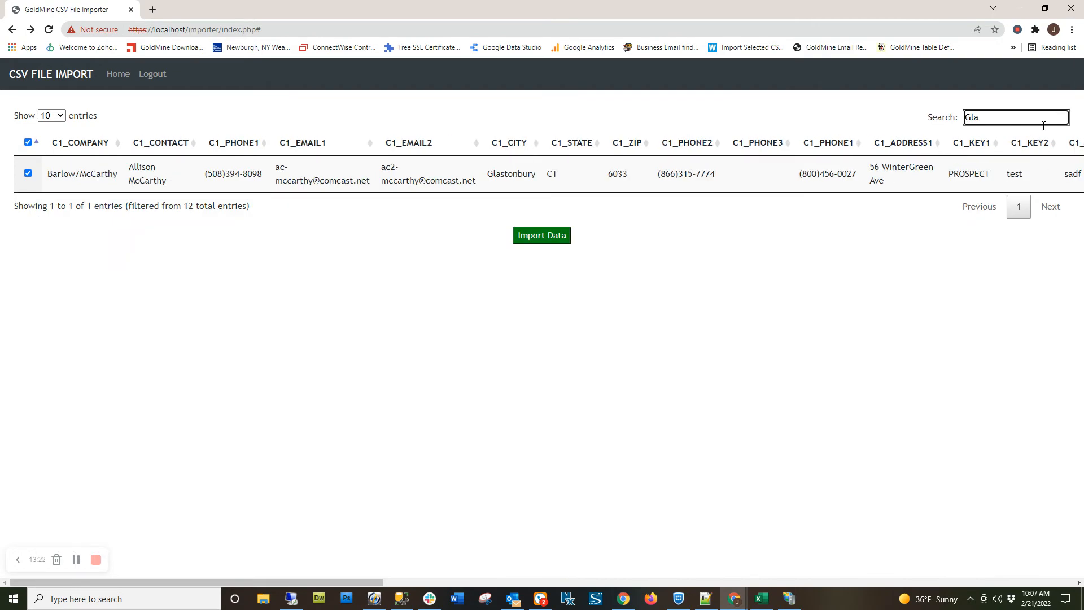
pyautogui.press('BackSpace')
pyautogui.press('BackSpace')
pyautogui.press('BackSpace')
pyautogui.write('barl')
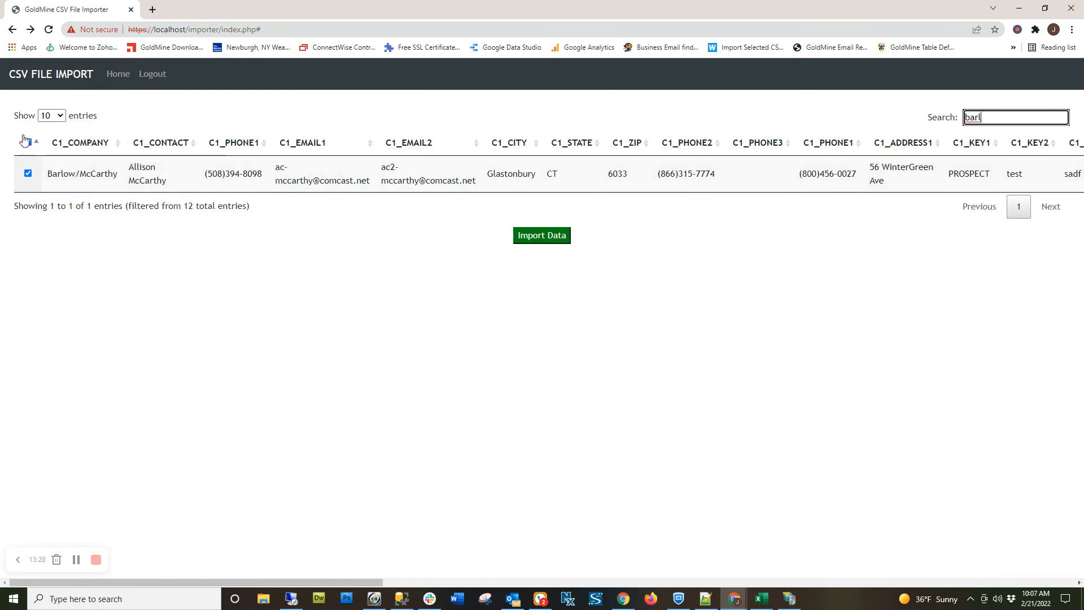
pyautogui.click(27, 175)
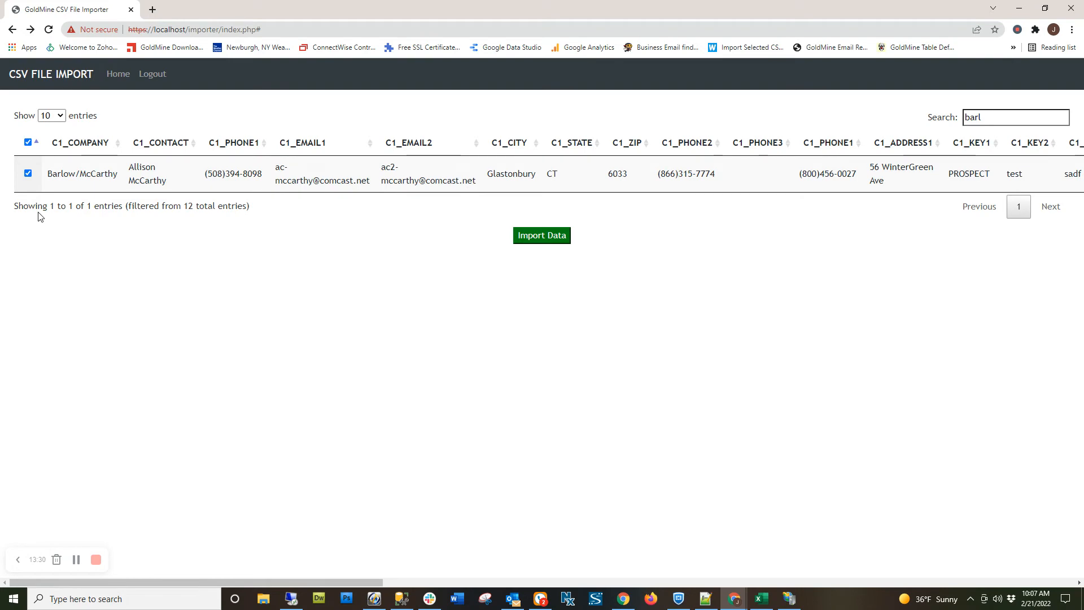
pyautogui.click(987, 117)
pyautogui.moveTo(987, 118); pyautogui.dragTo(945, 129)
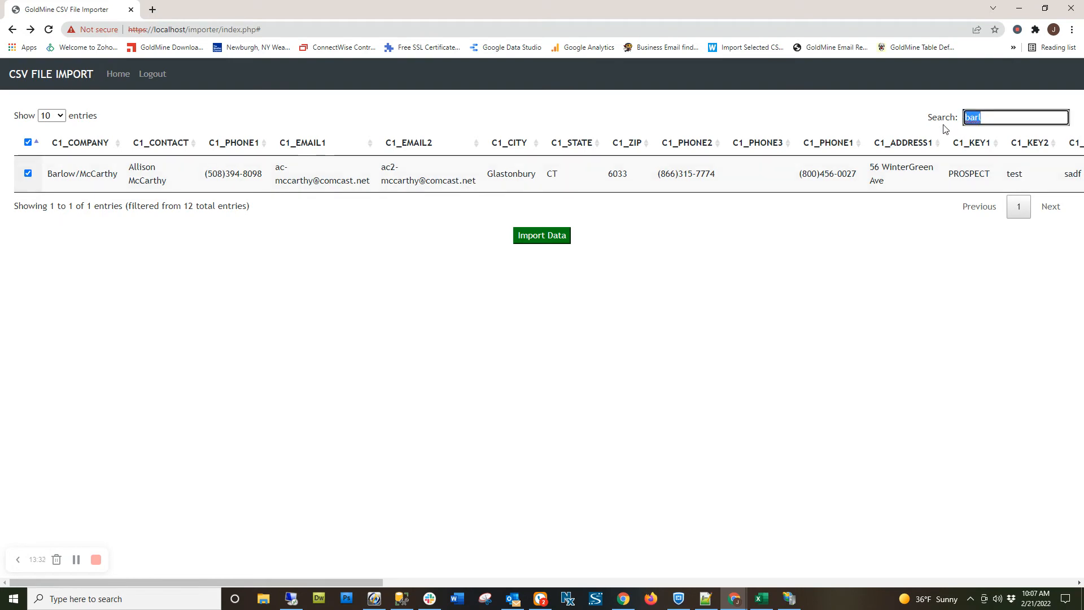
pyautogui.press('BackSpace')
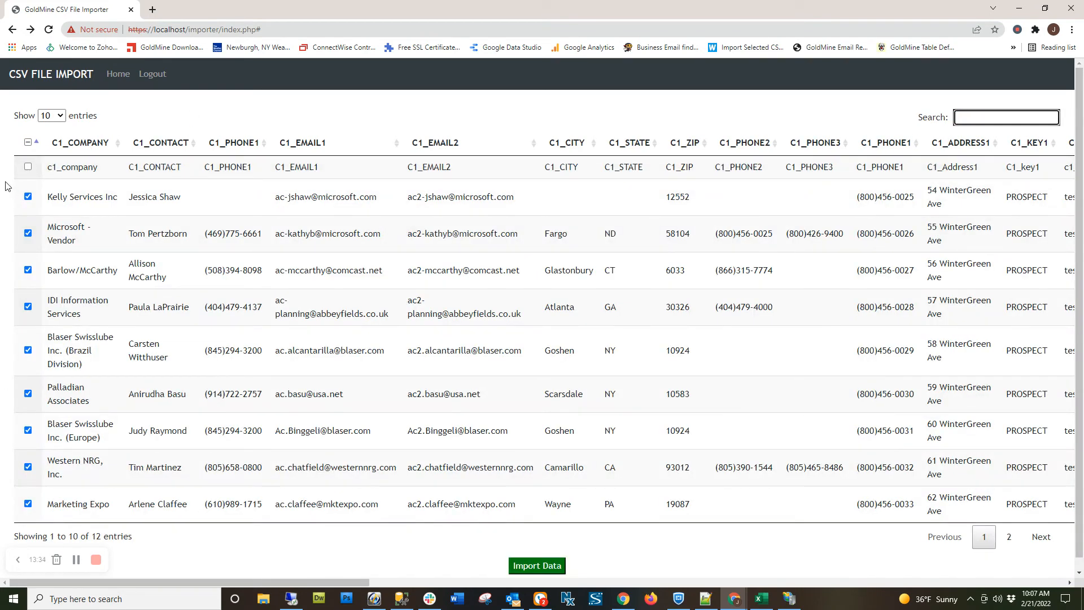
# Leave the header row unselected and import the selected records into GoldMine.
pyautogui.click(28, 167)
pyautogui.click(28, 167)
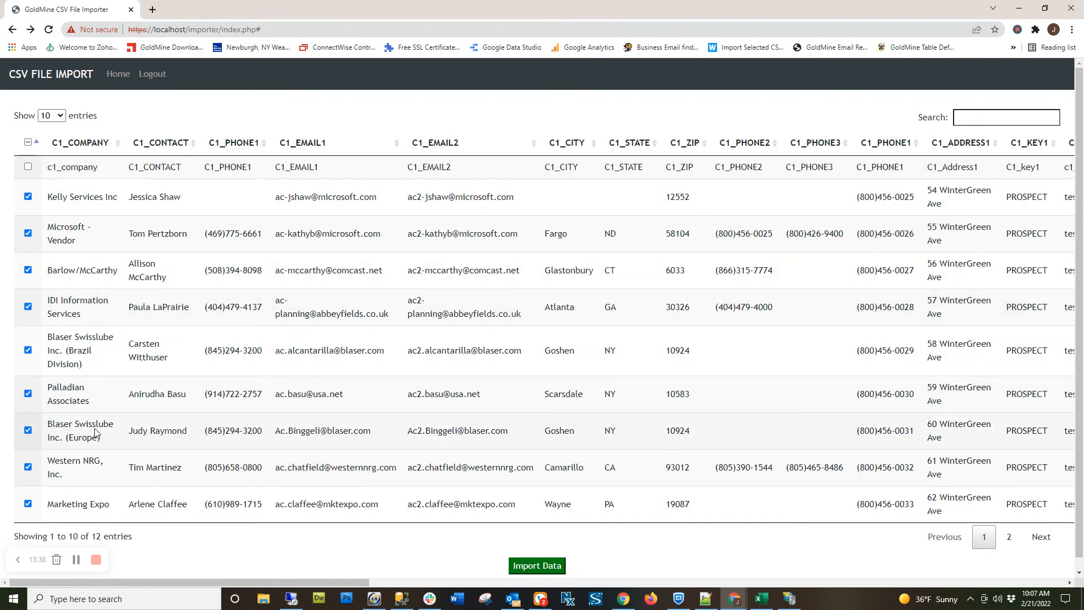
pyautogui.scroll(-1, 99, 434)
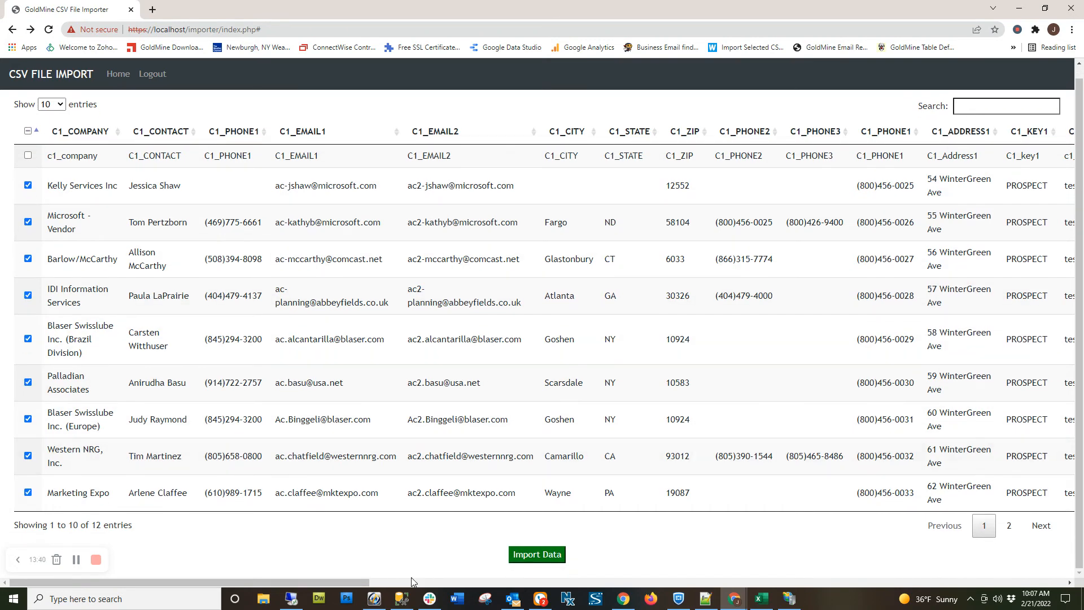
pyautogui.moveTo(361, 582); pyautogui.dragTo(339, 582)
pyautogui.click(518, 556)
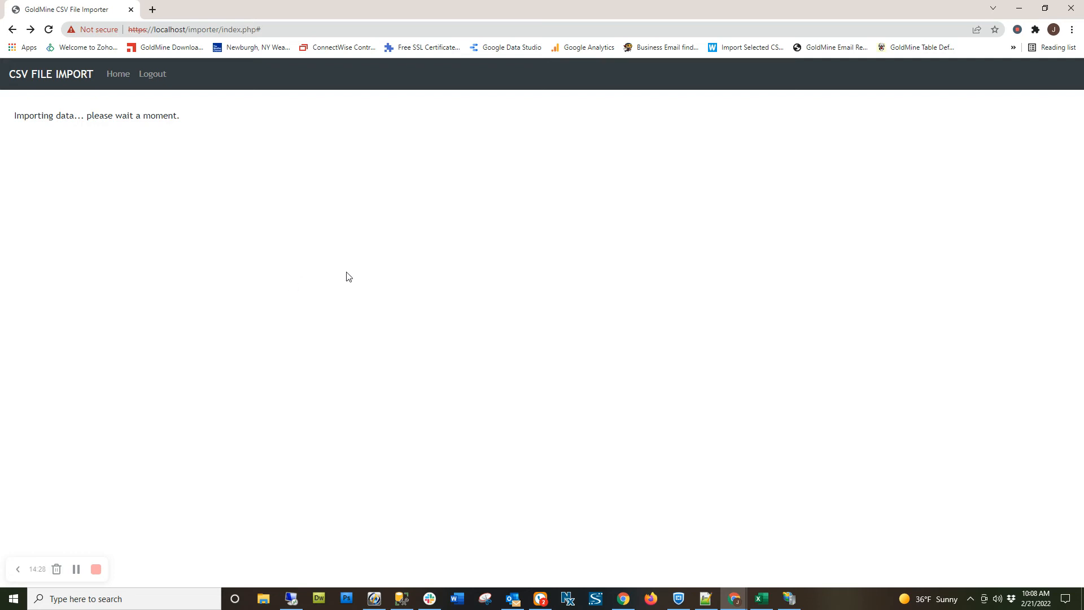
# Close the IIS Manager window and send the incoming call to voicemail.
pyautogui.click(789, 597)
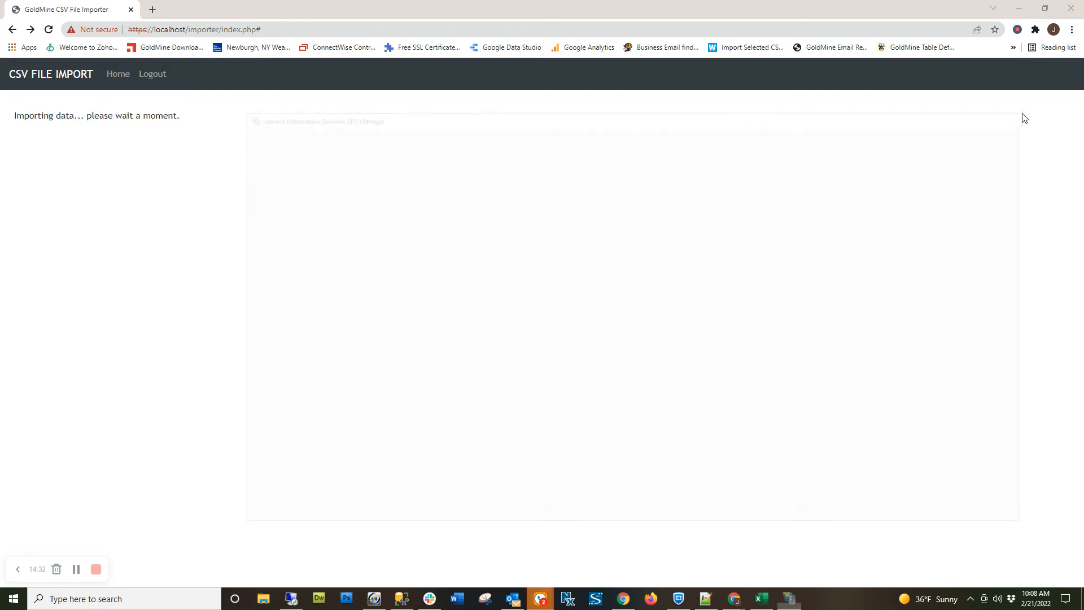
pyautogui.click(1022, 113)
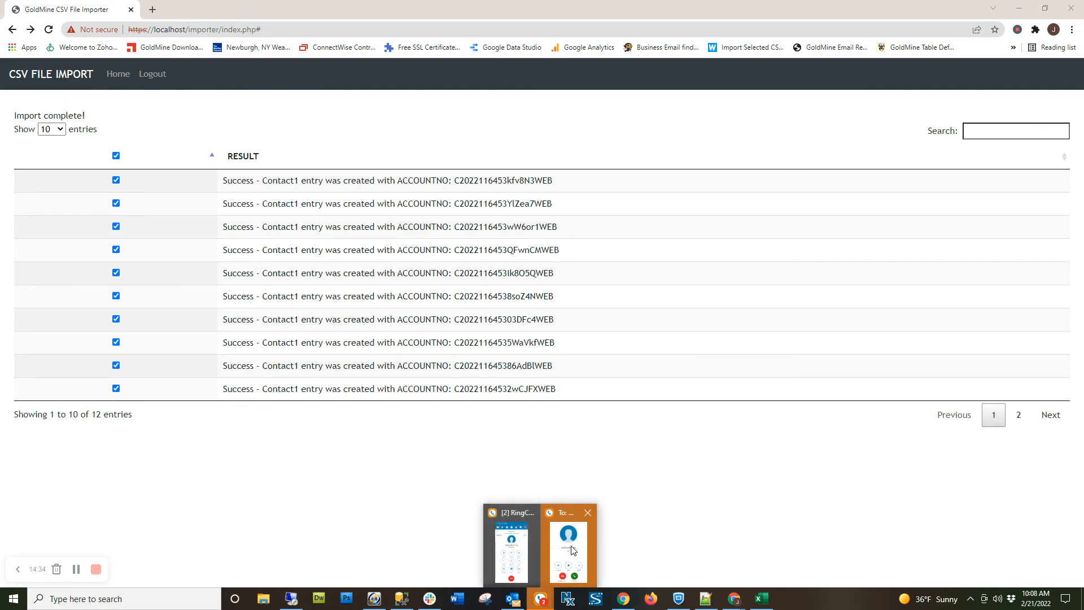
pyautogui.click(573, 551)
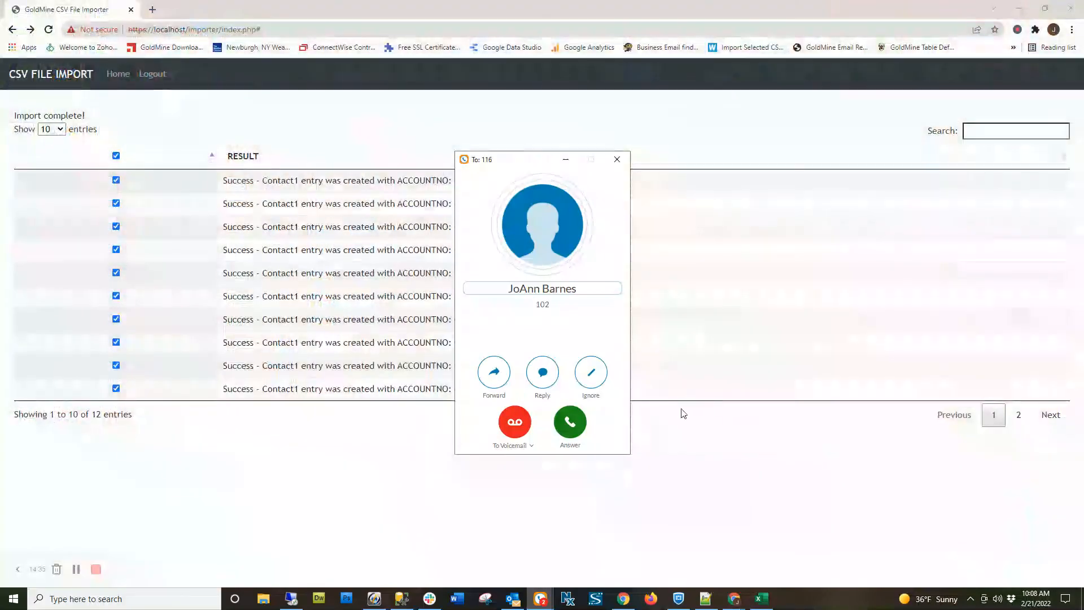
pyautogui.click(524, 425)
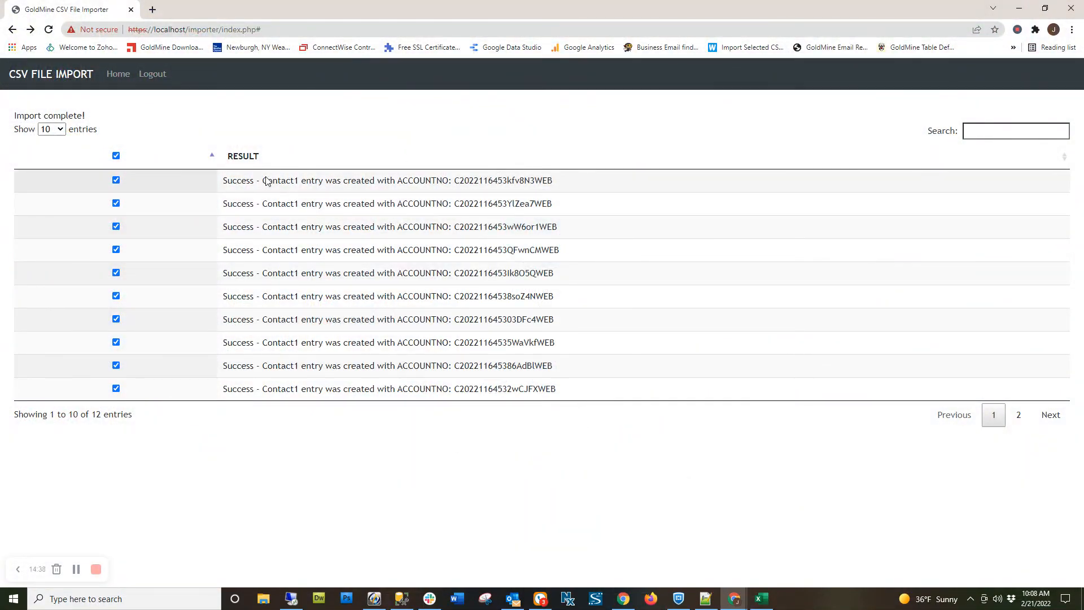
# Examine the second page of import results, highlighting the last record's result message and its email address.
pyautogui.click(1018, 415)
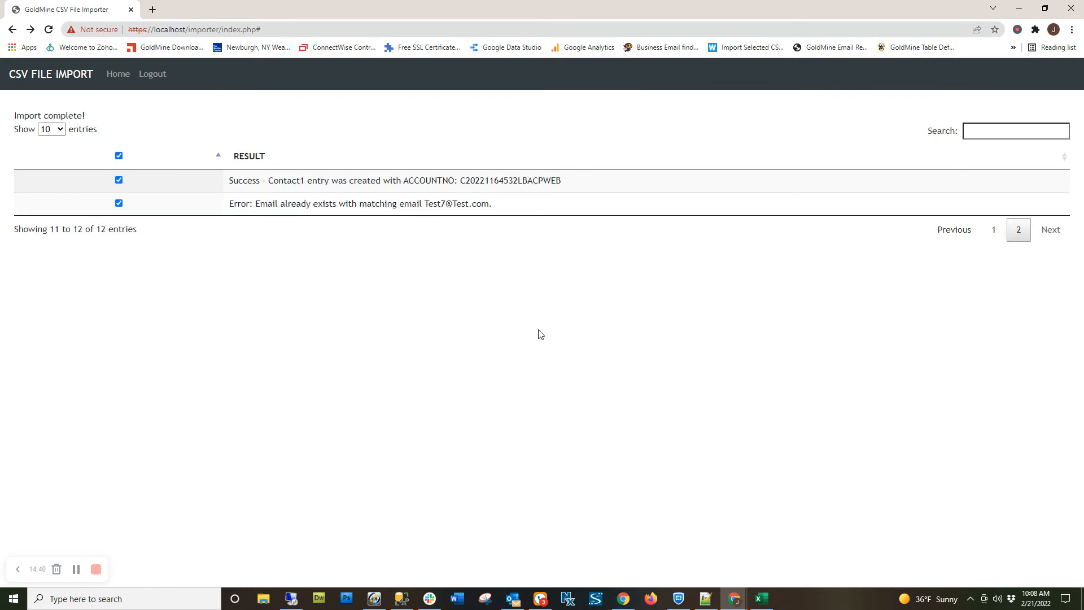
pyautogui.moveTo(227, 208); pyautogui.dragTo(490, 210)
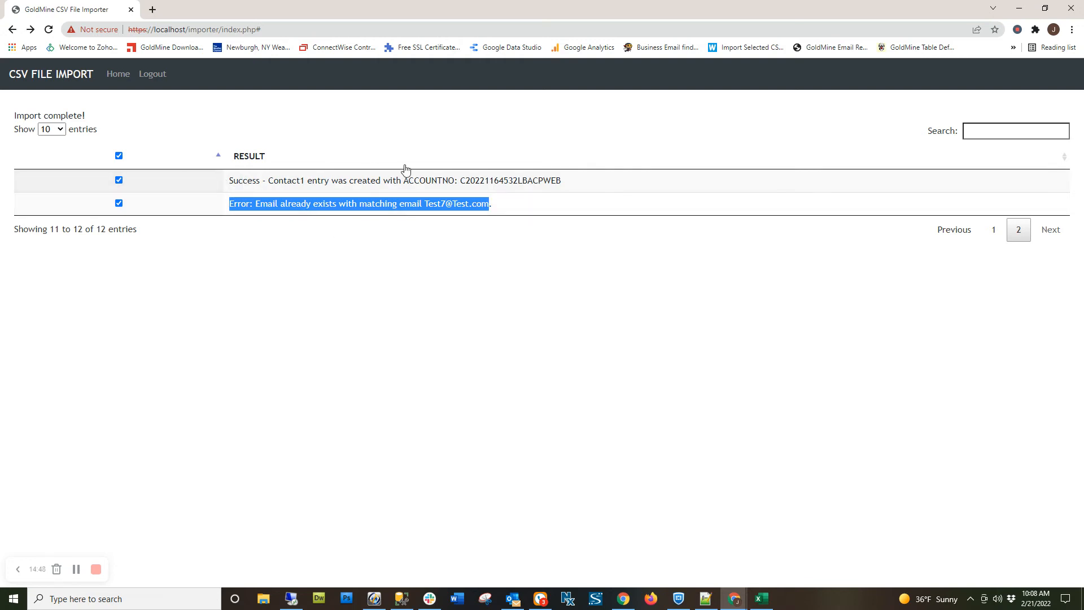
pyautogui.click(237, 205)
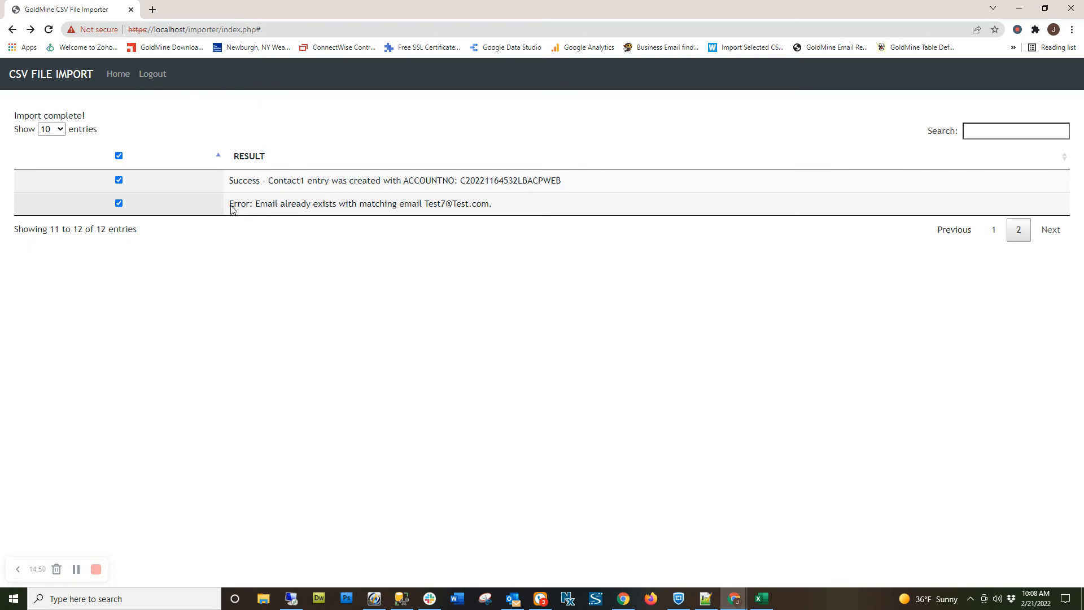
pyautogui.moveTo(231, 207); pyautogui.dragTo(493, 210)
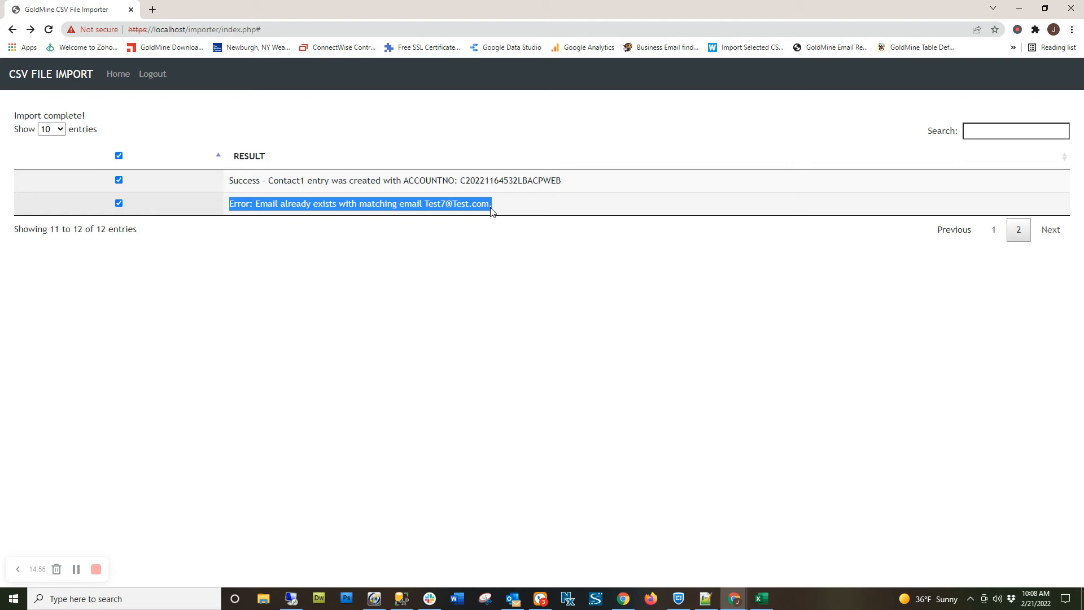
pyautogui.click(377, 206)
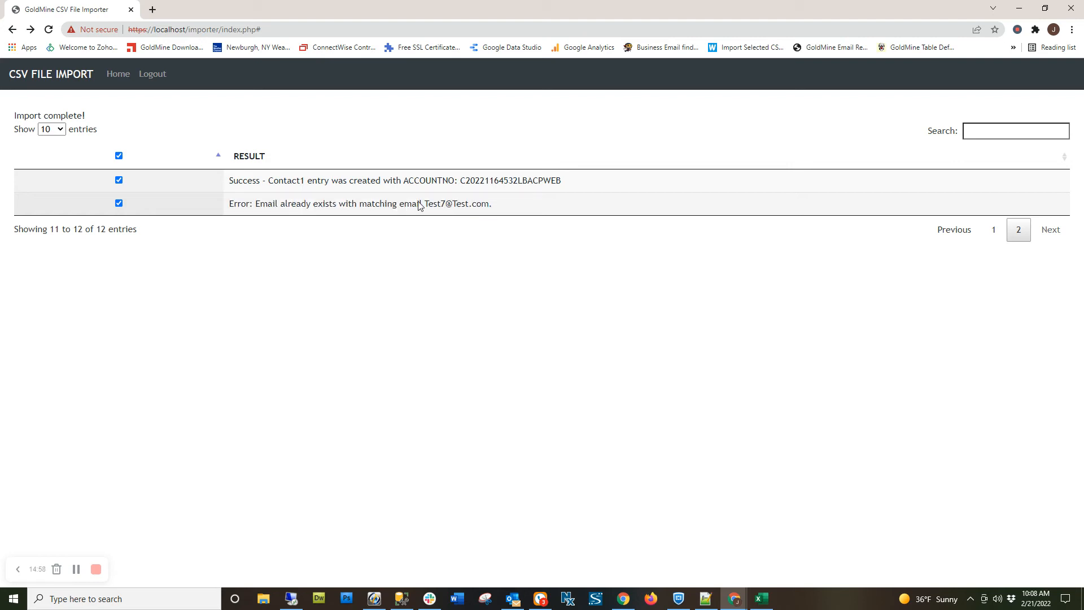
pyautogui.moveTo(429, 207); pyautogui.dragTo(490, 207)
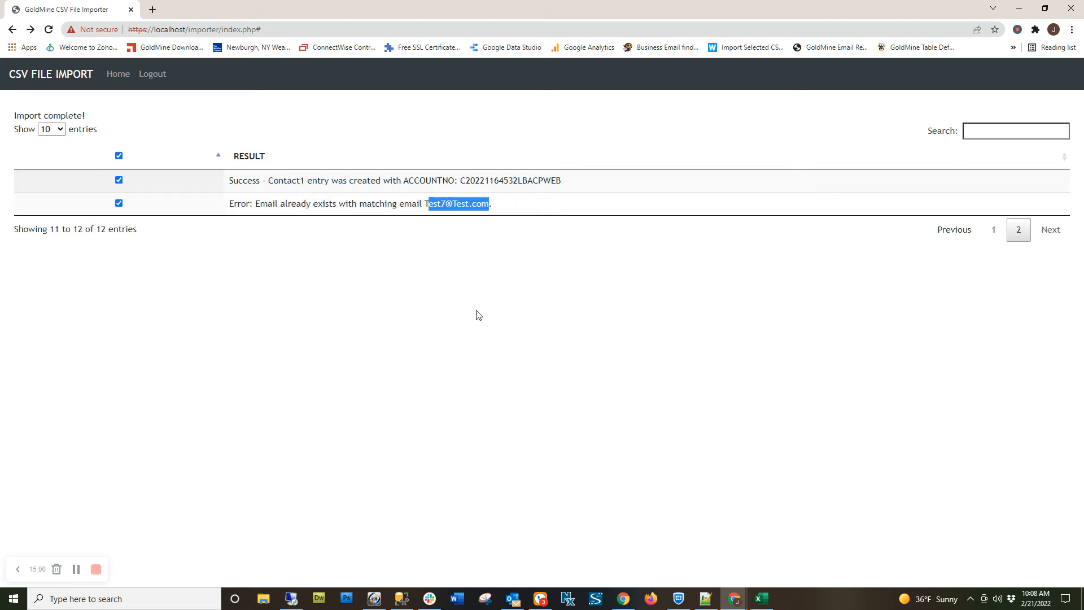
pyautogui.moveTo(425, 207); pyautogui.dragTo(492, 211)
# Switch to GoldMine and search the contacts for a Create On date equal to 02/21/2022.
pyautogui.click(374, 599)
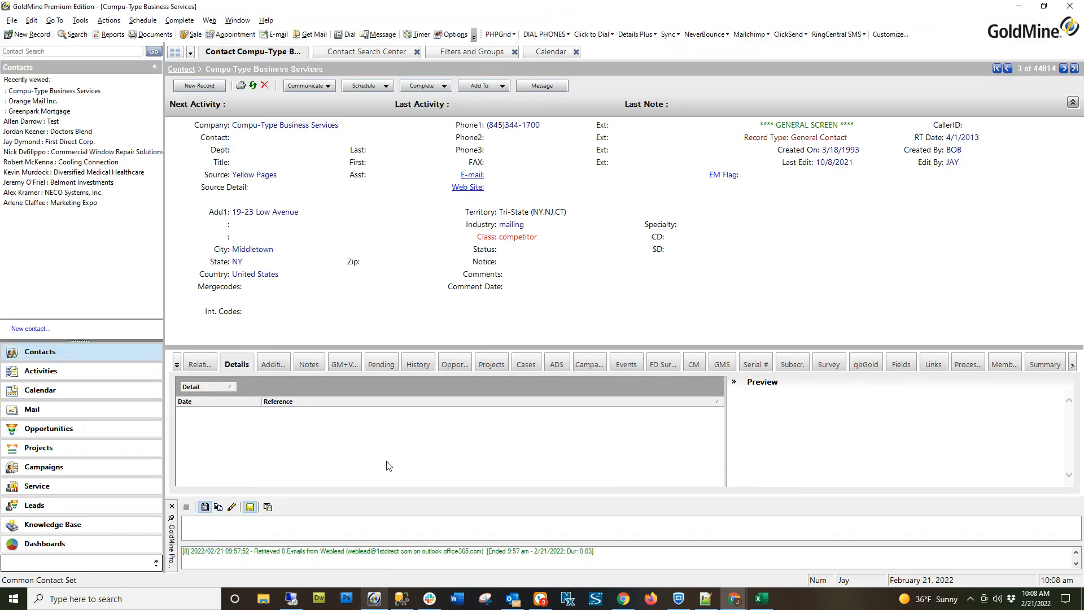
pyautogui.click(332, 52)
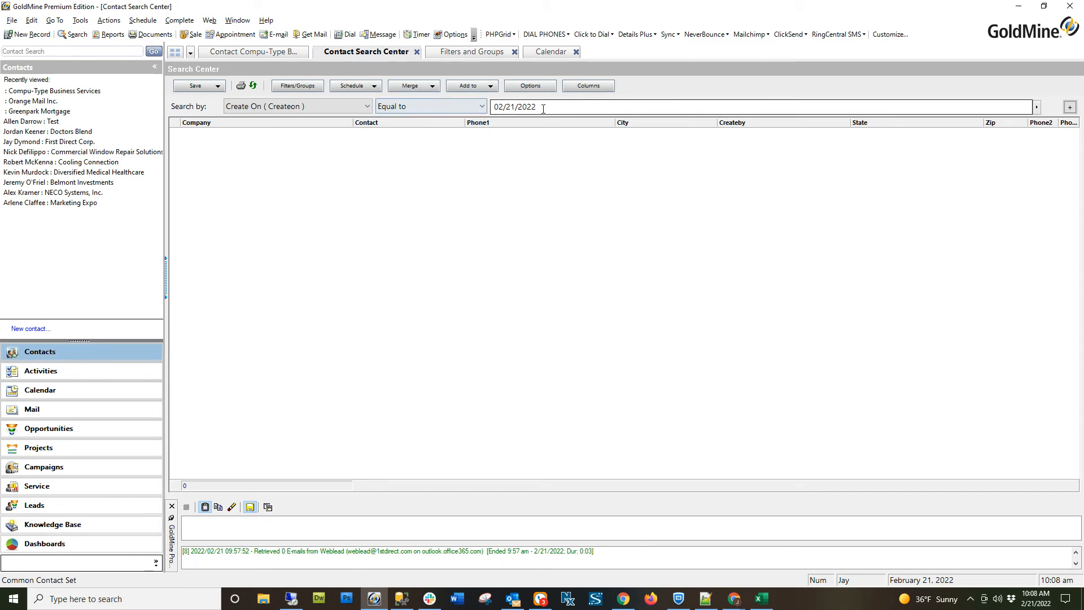
pyautogui.click(560, 107)
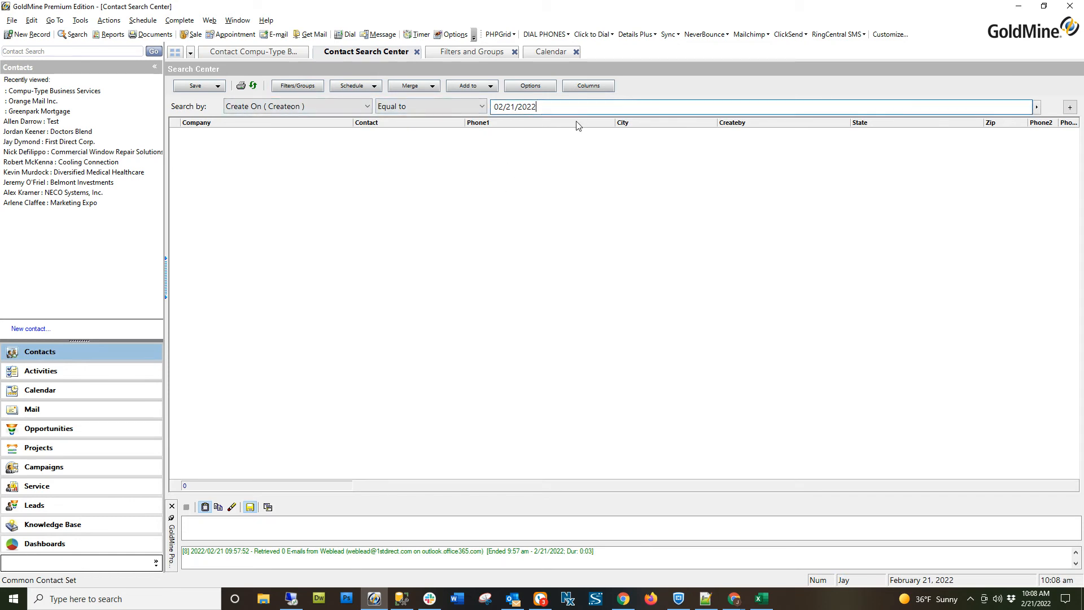
pyautogui.press('BackSpace')
pyautogui.press('Return')
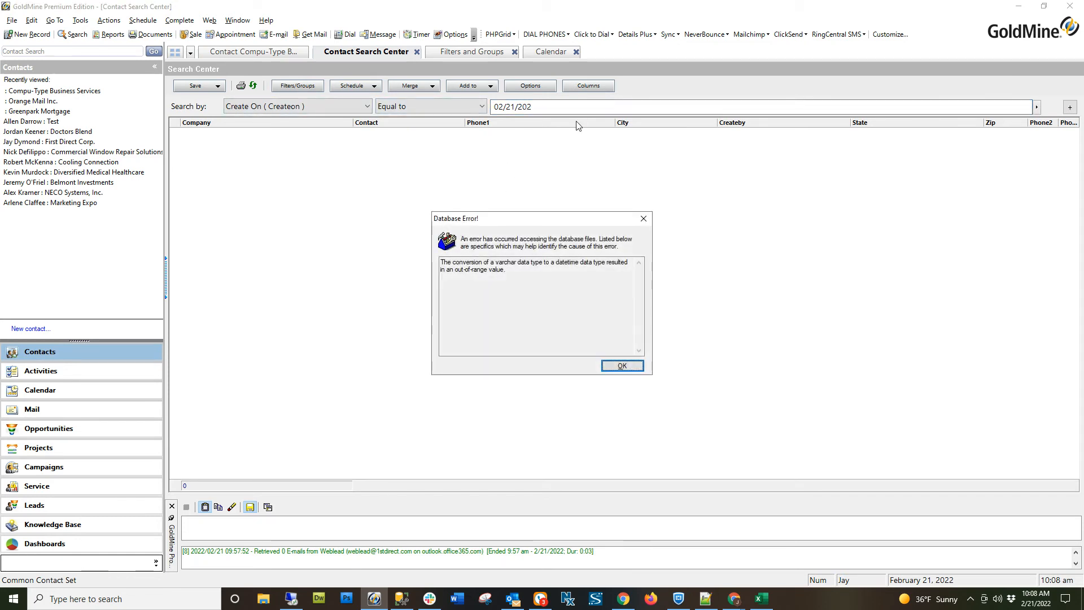
pyautogui.click(622, 366)
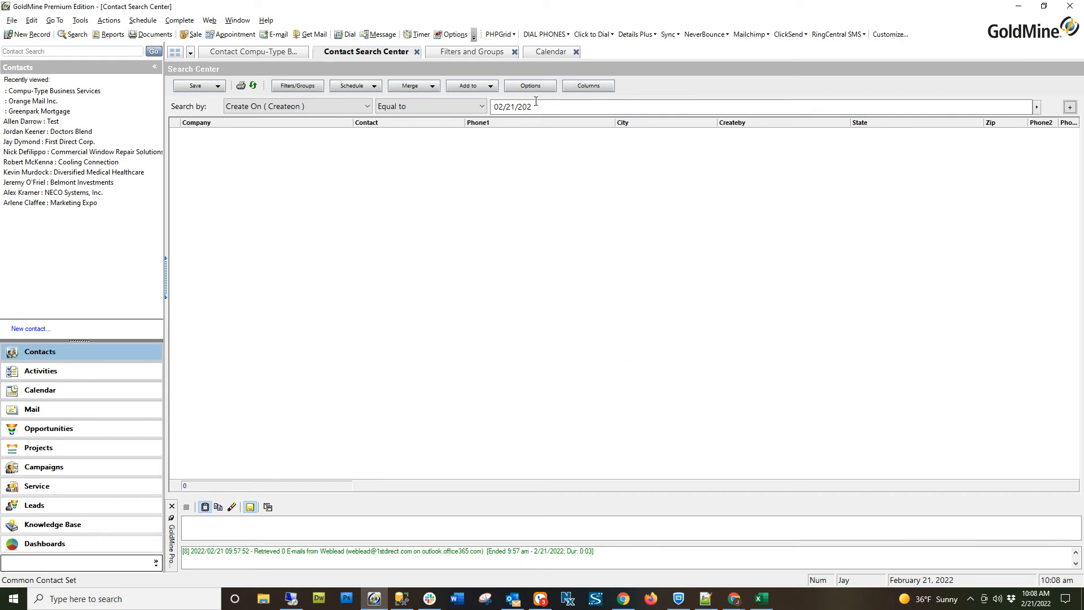
pyautogui.write('2')
pyautogui.press('Return')
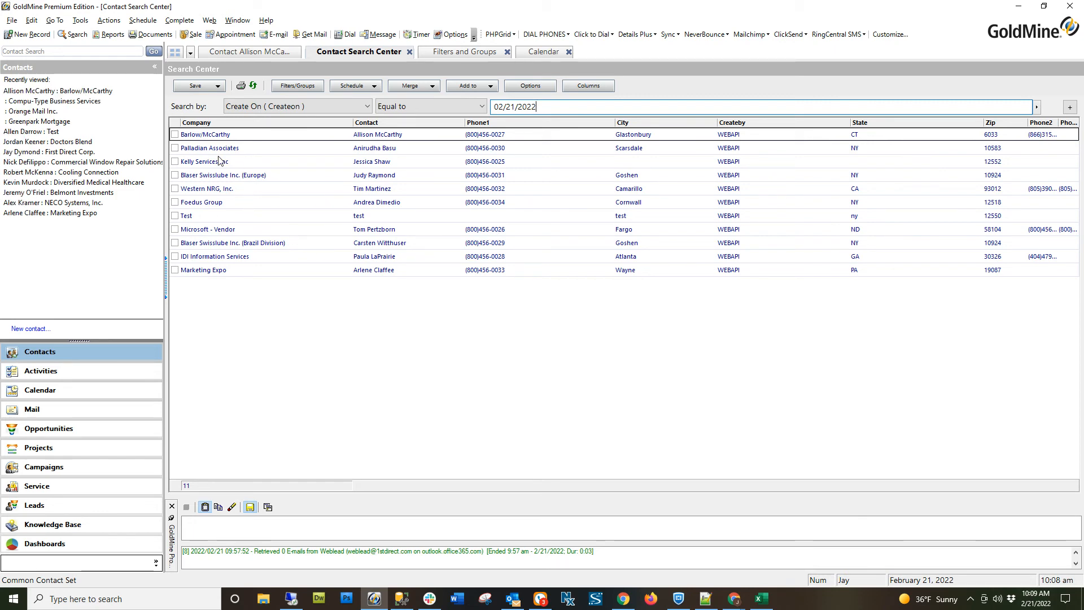
# Open the imported Test contact and examine its additional contacts and its Password detail preview.
pyautogui.doubleClick(207, 218)
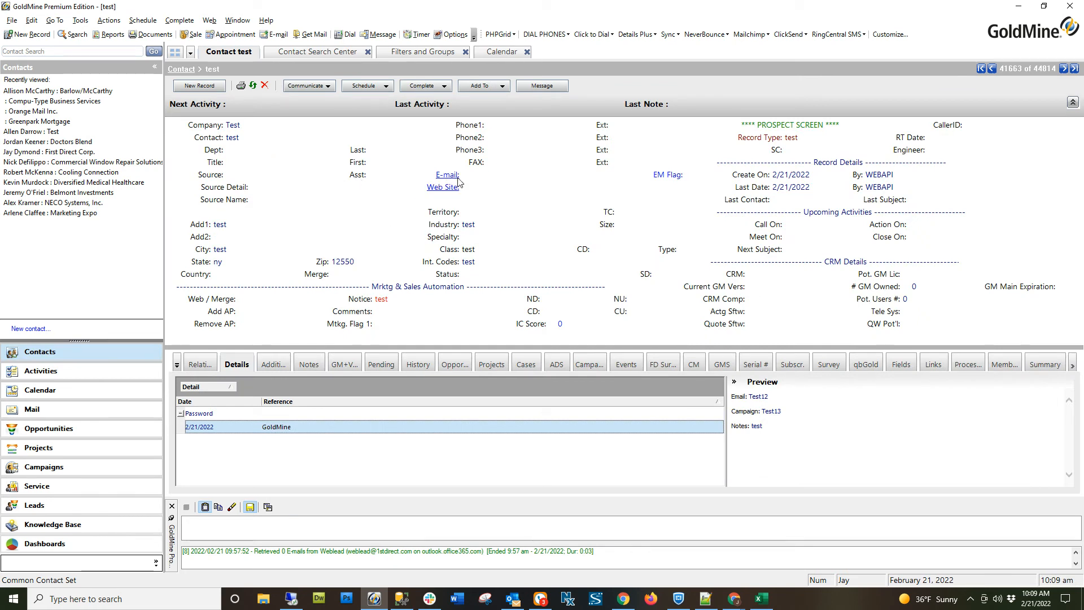
pyautogui.click(273, 364)
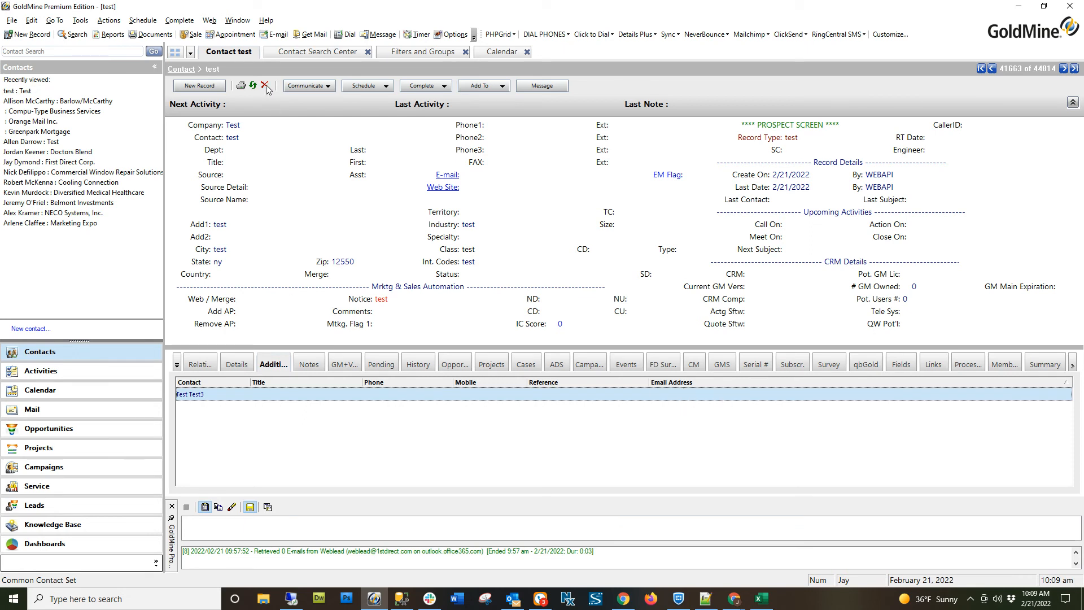
pyautogui.click(236, 365)
pyautogui.click(181, 415)
pyautogui.click(205, 428)
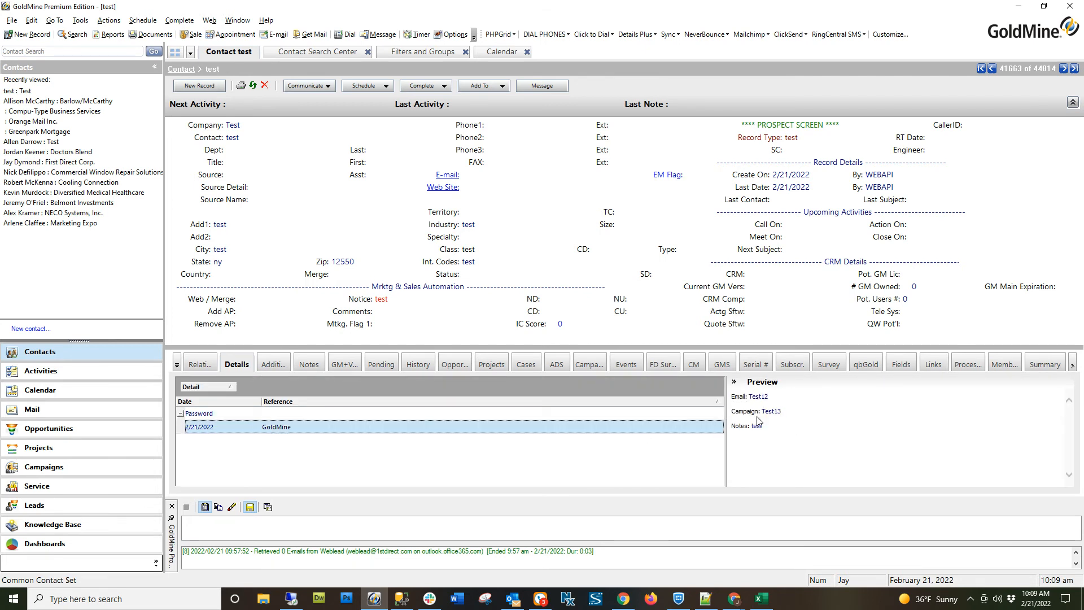
# Open the Test contact's Password detail for GoldMine and inspect its notes and Info fields.
pyautogui.doubleClick(676, 434)
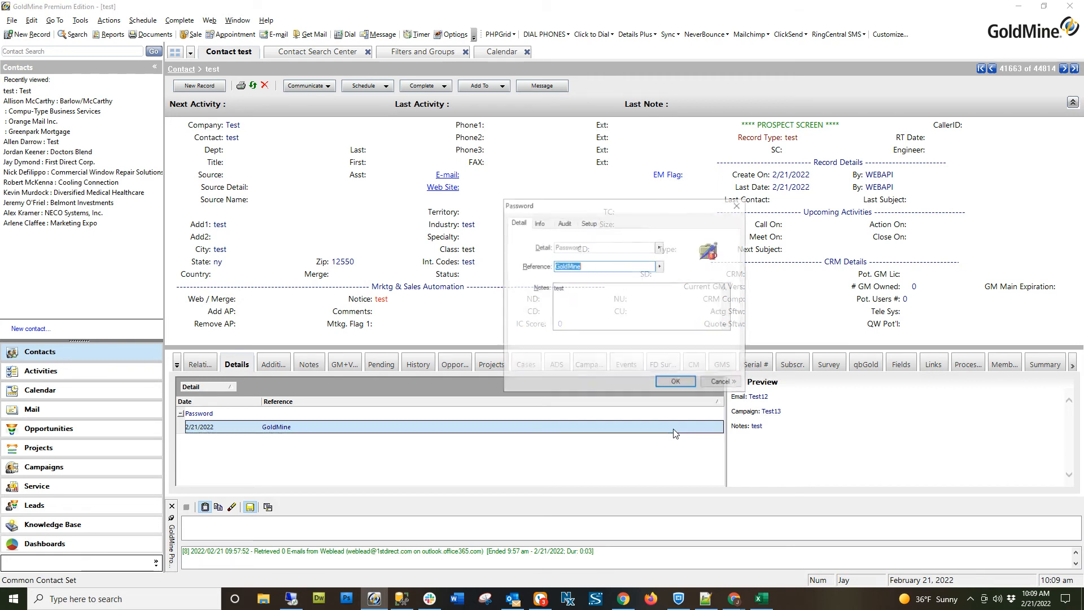
pyautogui.click(576, 298)
pyautogui.moveTo(576, 298); pyautogui.dragTo(552, 293)
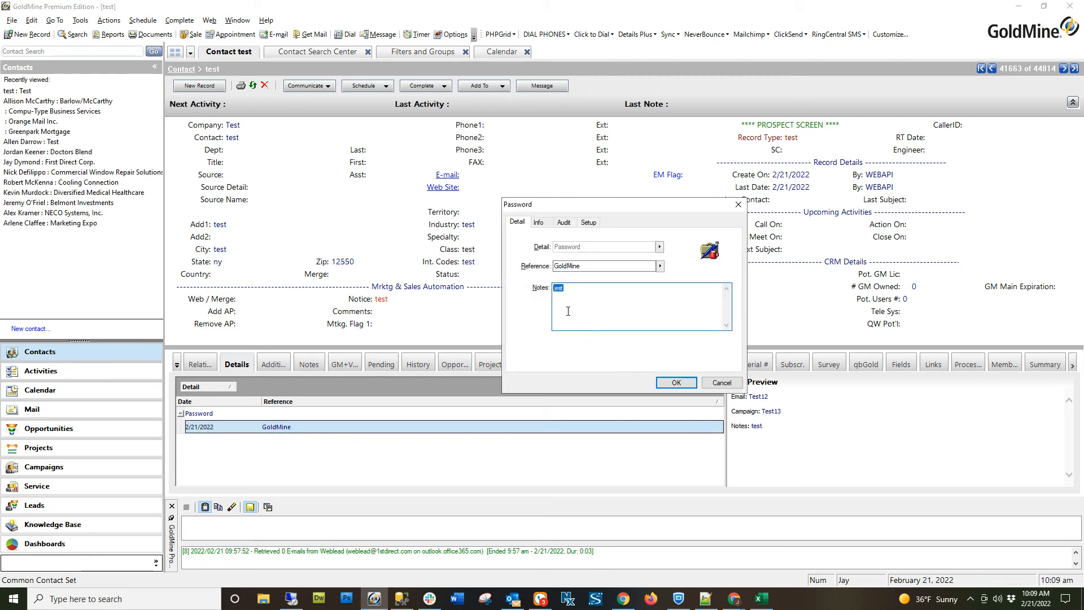
pyautogui.click(539, 222)
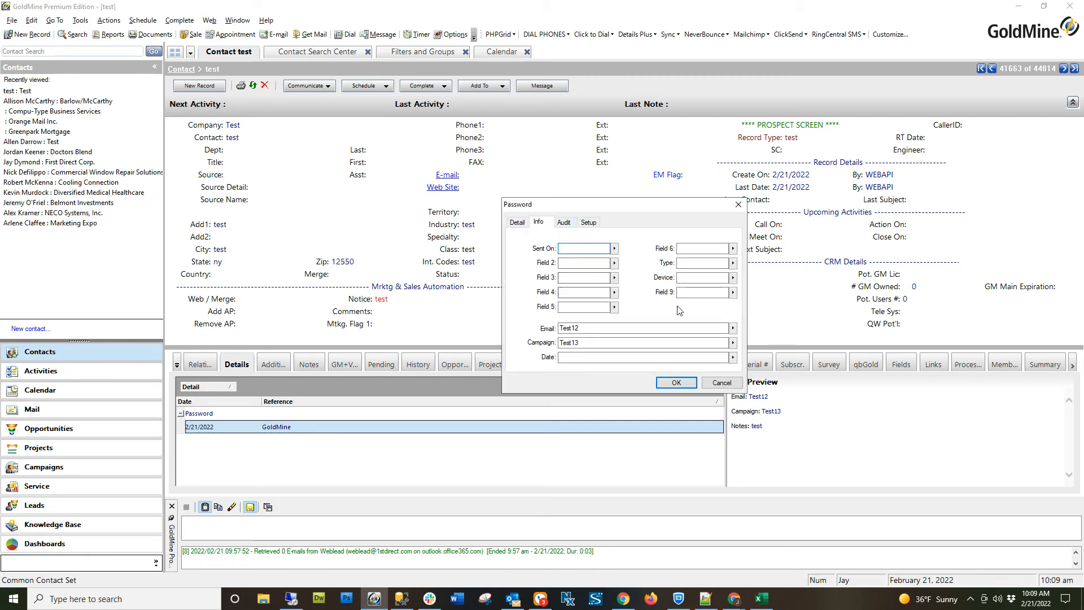
# Examine the Password detail's Audit information and custom field Setup, closing the detail without changes.
pyautogui.click(564, 223)
pyautogui.click(588, 222)
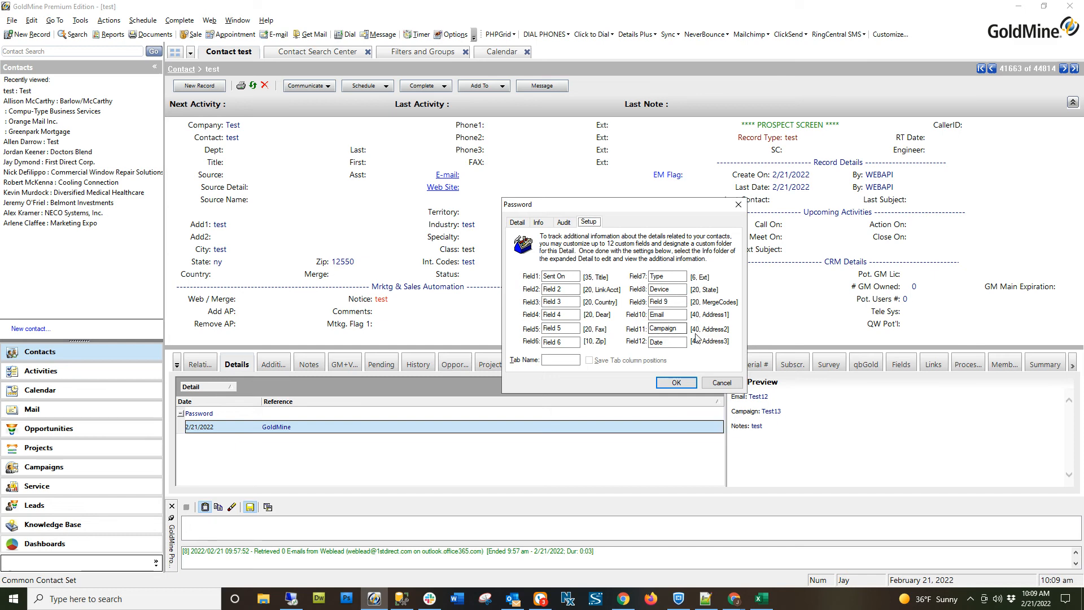
pyautogui.click(711, 385)
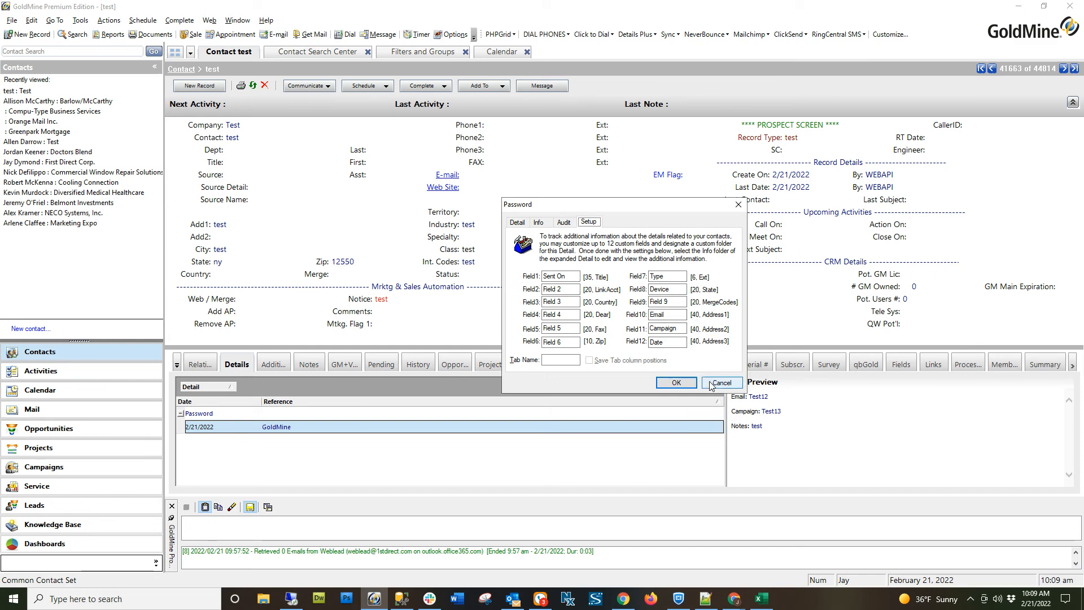
pyautogui.click(711, 385)
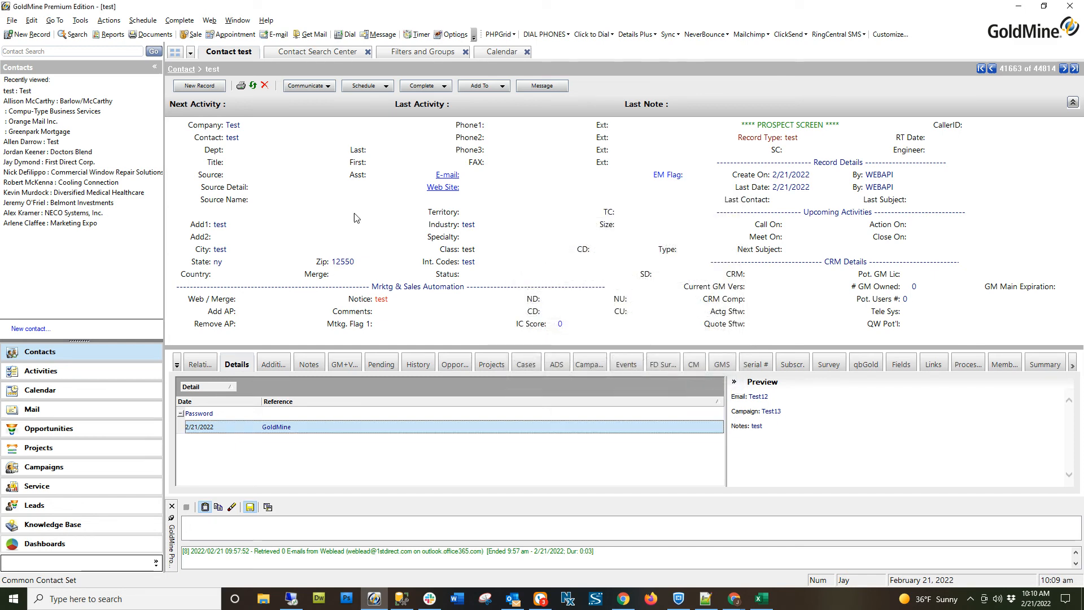
# Delete the Test contact record with all its related records and return to the contact search results.
pyautogui.click(265, 85)
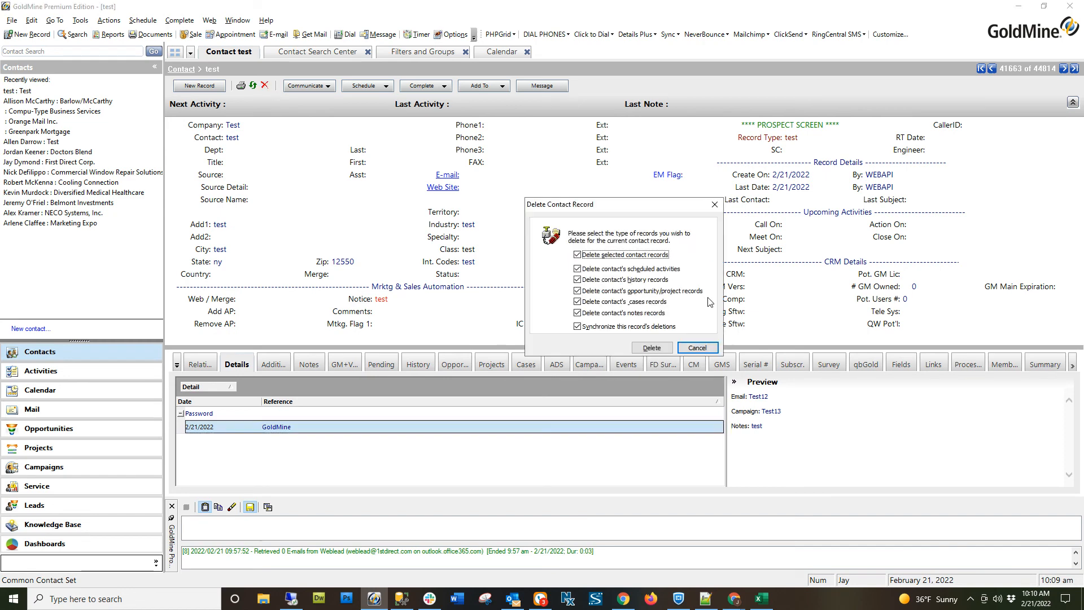
pyautogui.click(655, 350)
pyautogui.click(338, 52)
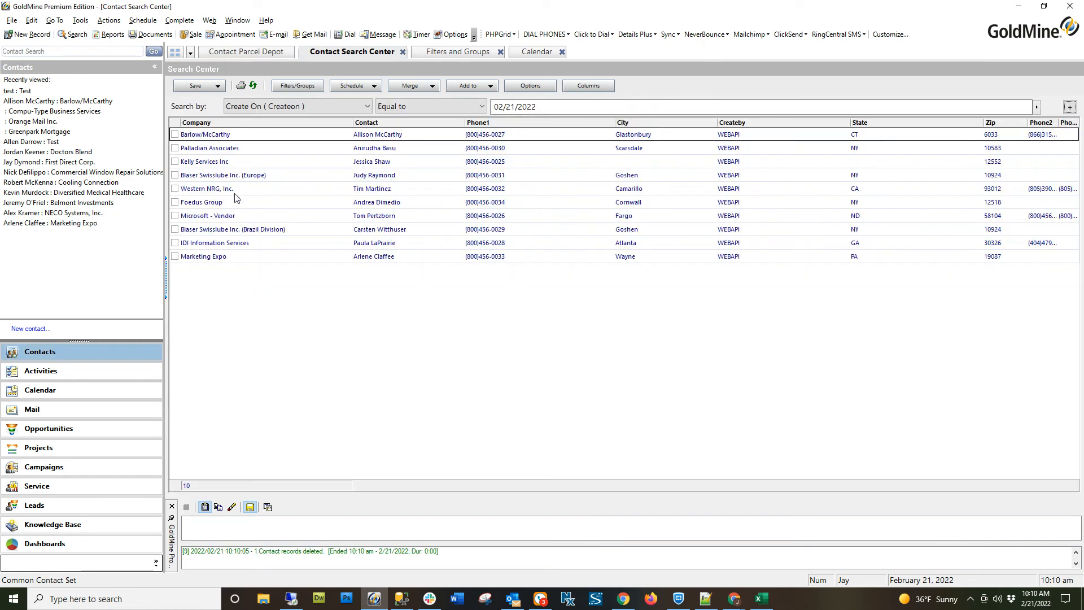
# Open the Blaser Swisslube Inc. (Brazil Division) contact and examine each entry in its list of e-mail addresses.
pyautogui.doubleClick(206, 231)
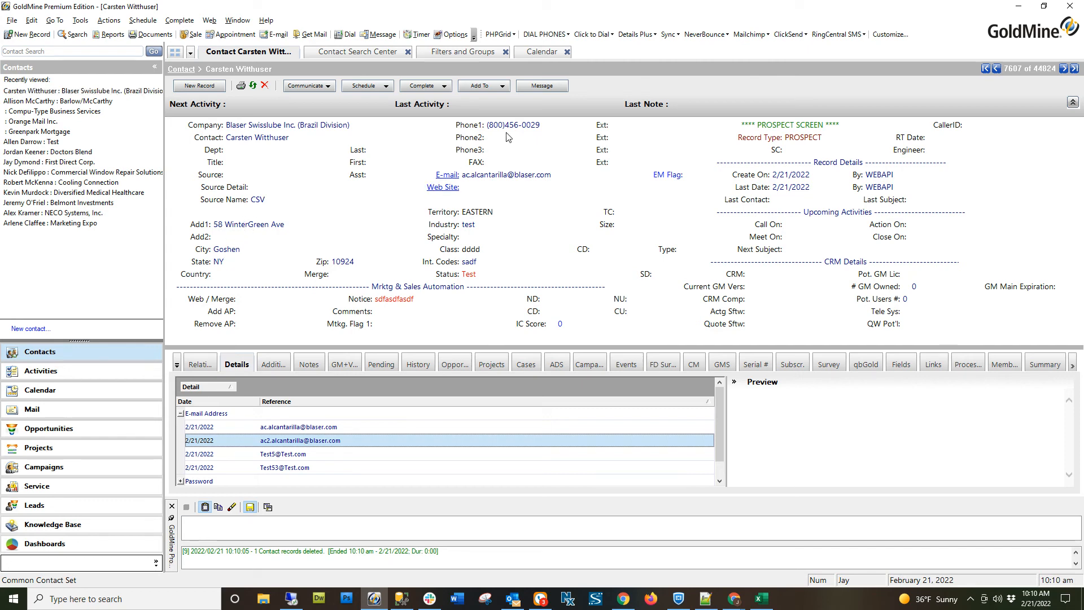
pyautogui.click(525, 176)
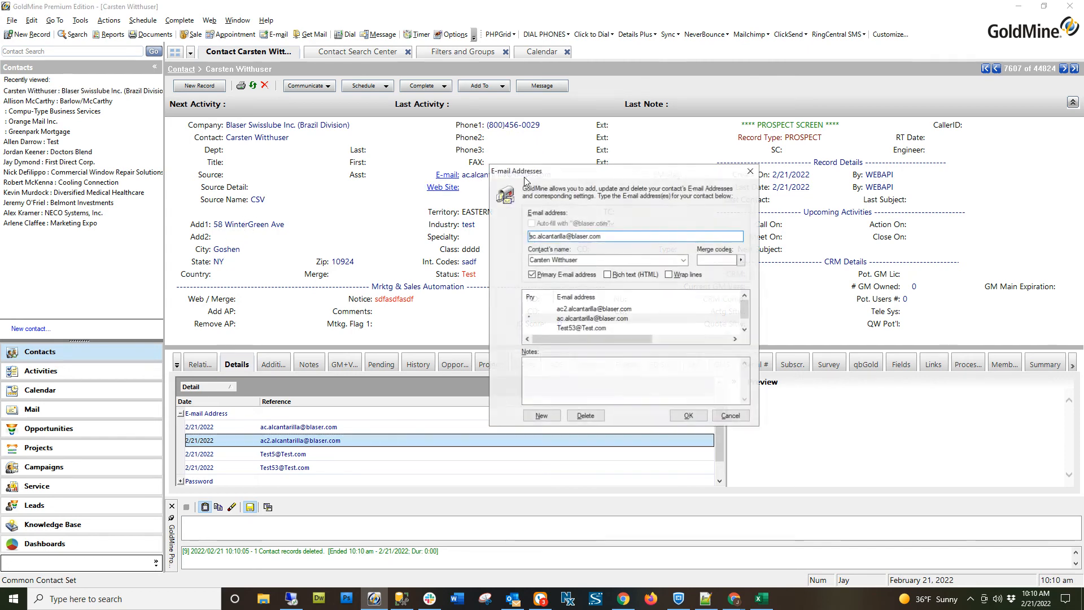
pyautogui.click(603, 311)
pyautogui.moveTo(601, 237); pyautogui.dragTo(628, 242)
pyautogui.click(592, 318)
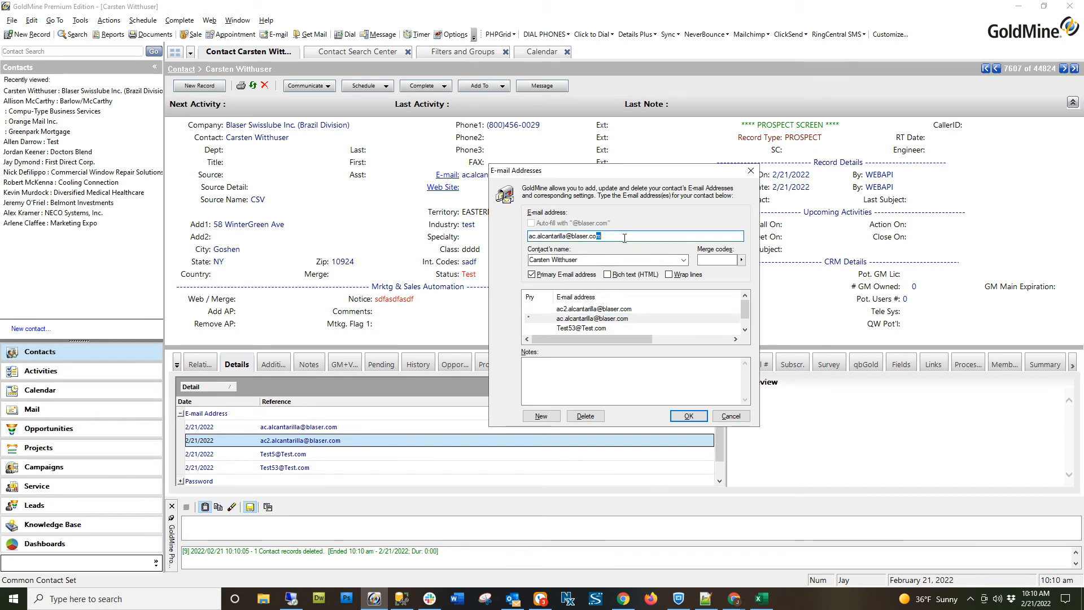
pyautogui.click(604, 328)
pyautogui.moveTo(575, 237); pyautogui.dragTo(604, 239)
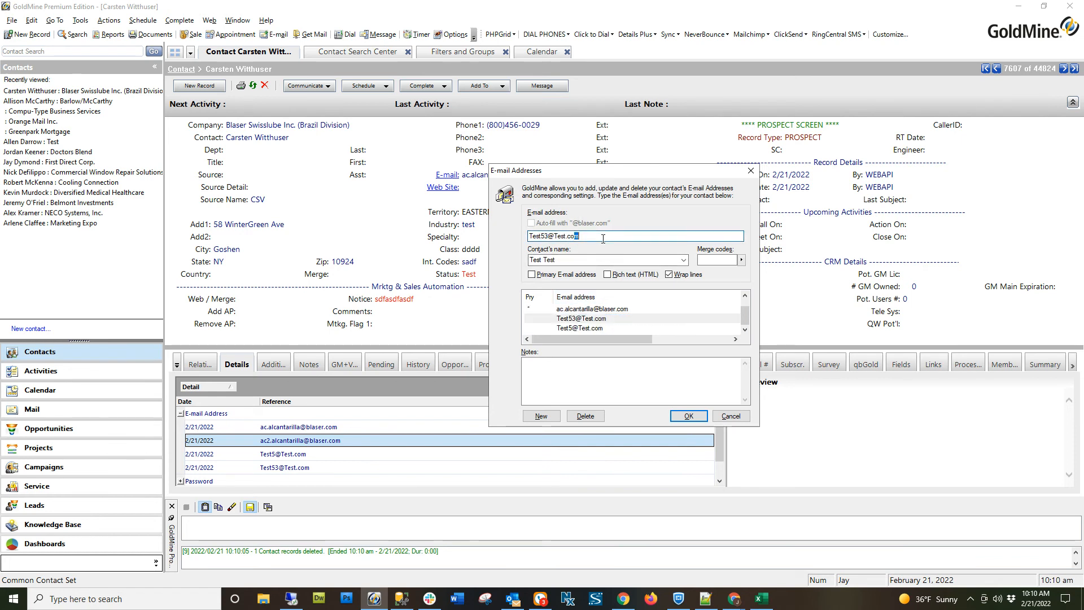
pyautogui.click(599, 328)
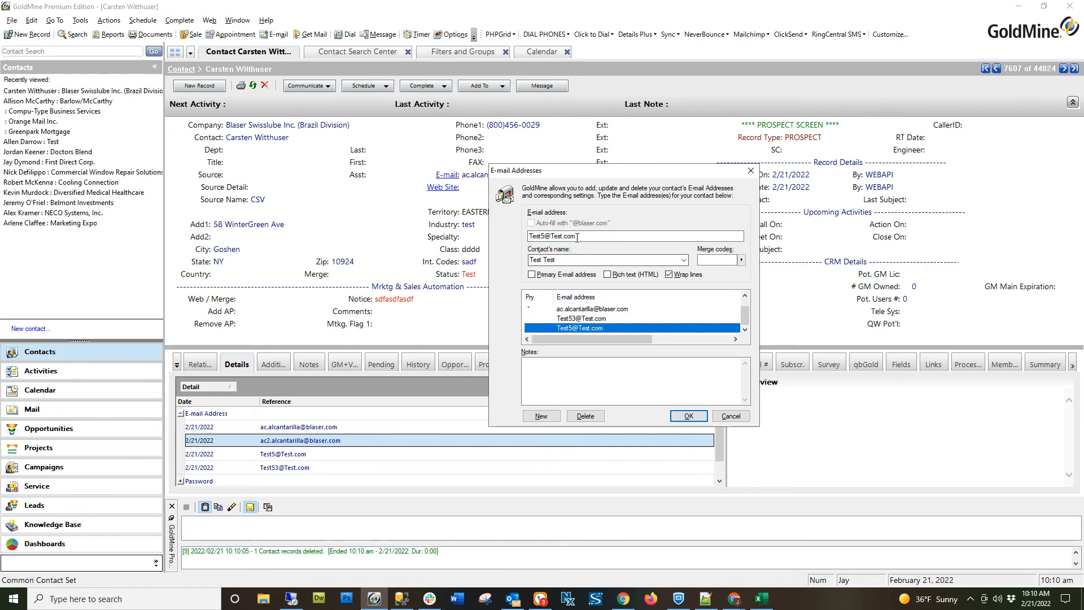
pyautogui.moveTo(572, 236); pyautogui.dragTo(602, 241)
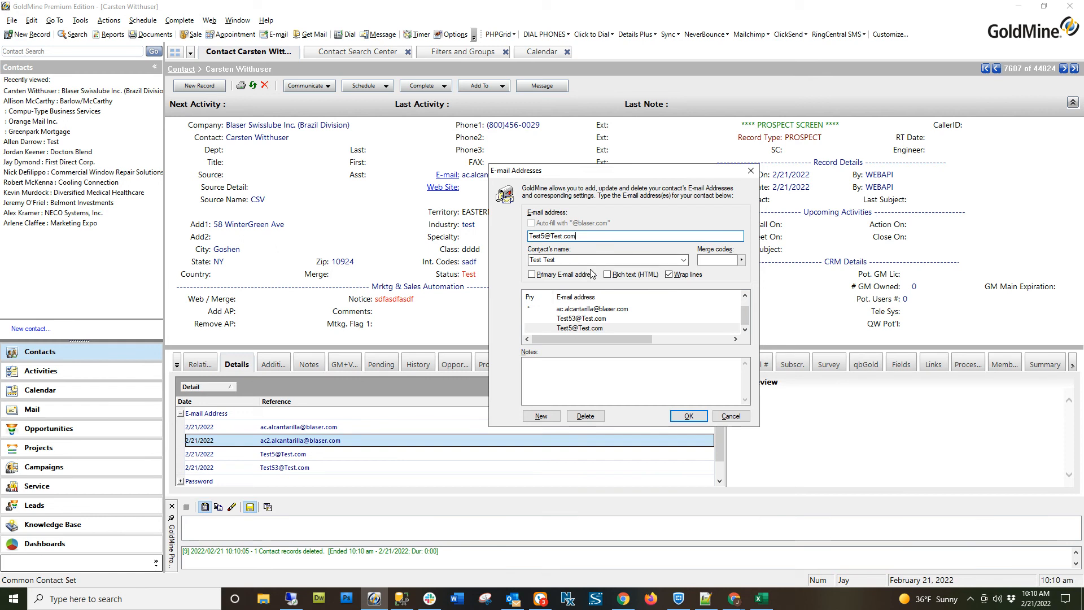
pyautogui.click(591, 319)
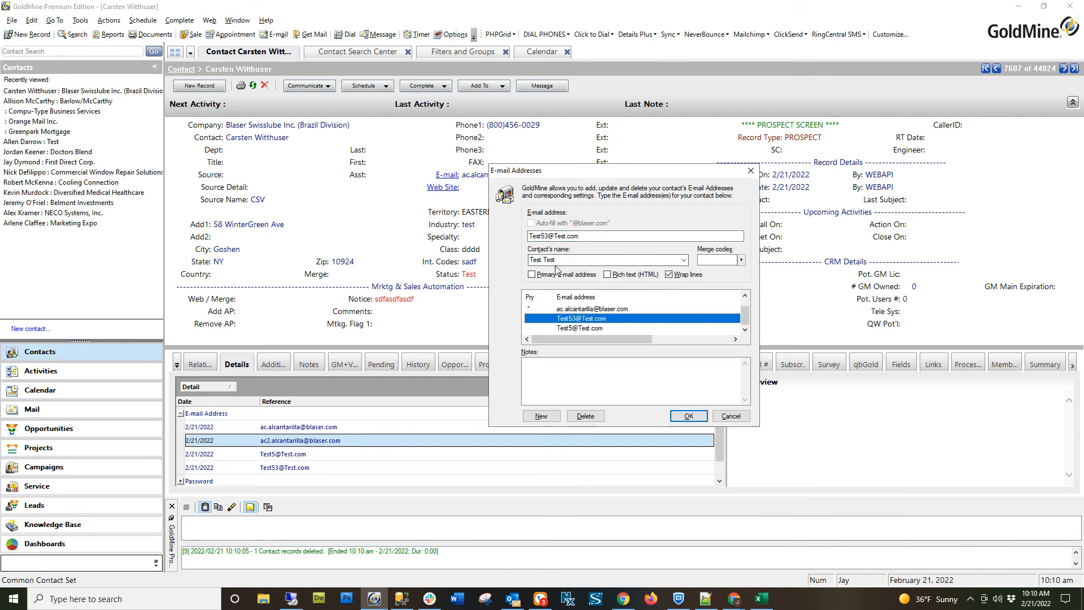
pyautogui.click(576, 328)
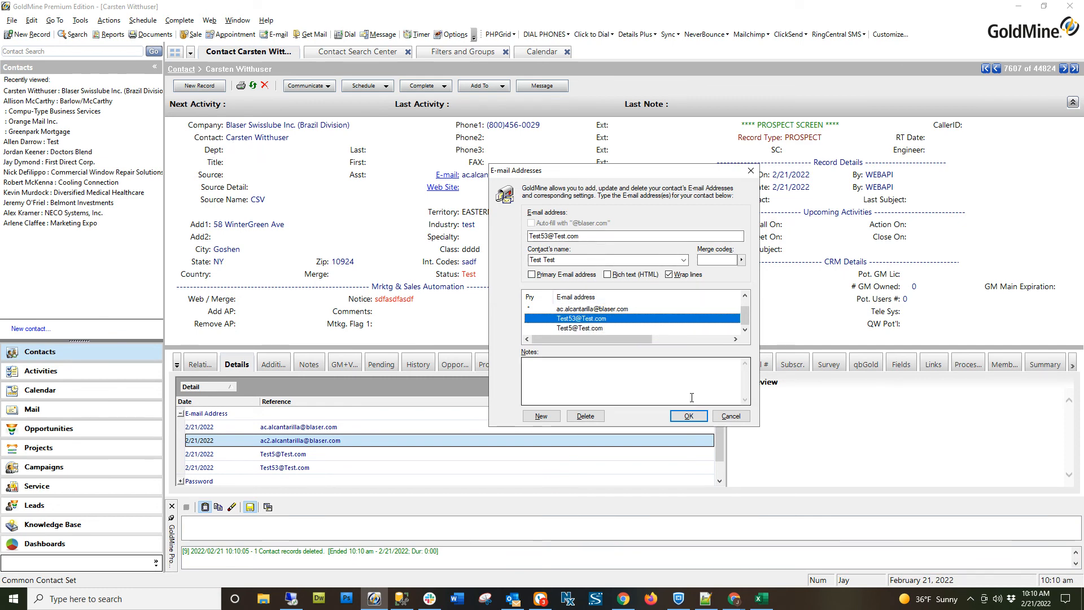
pyautogui.click(689, 415)
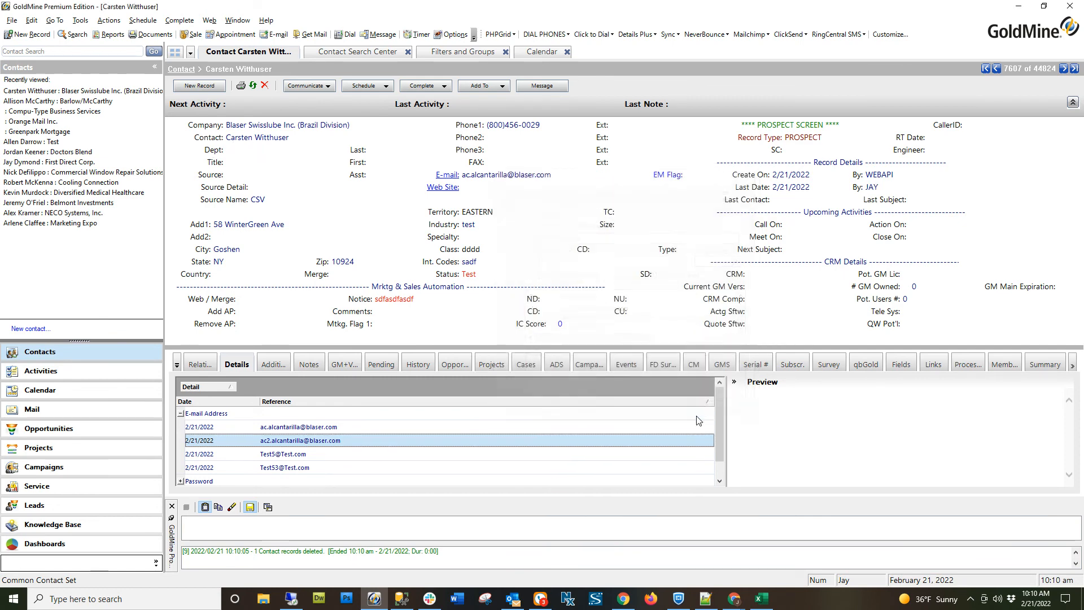
# Compare the contact's test e-mail details with the e-mail addresses of its two additional contacts.
pyautogui.click(319, 468)
pyautogui.click(319, 455)
pyautogui.click(272, 365)
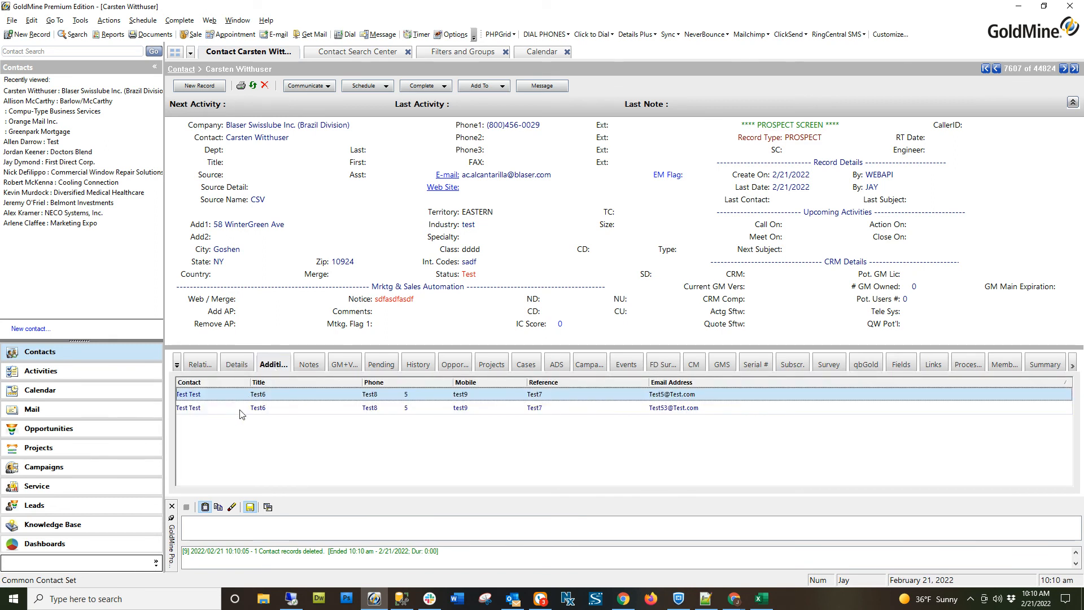
pyautogui.click(241, 408)
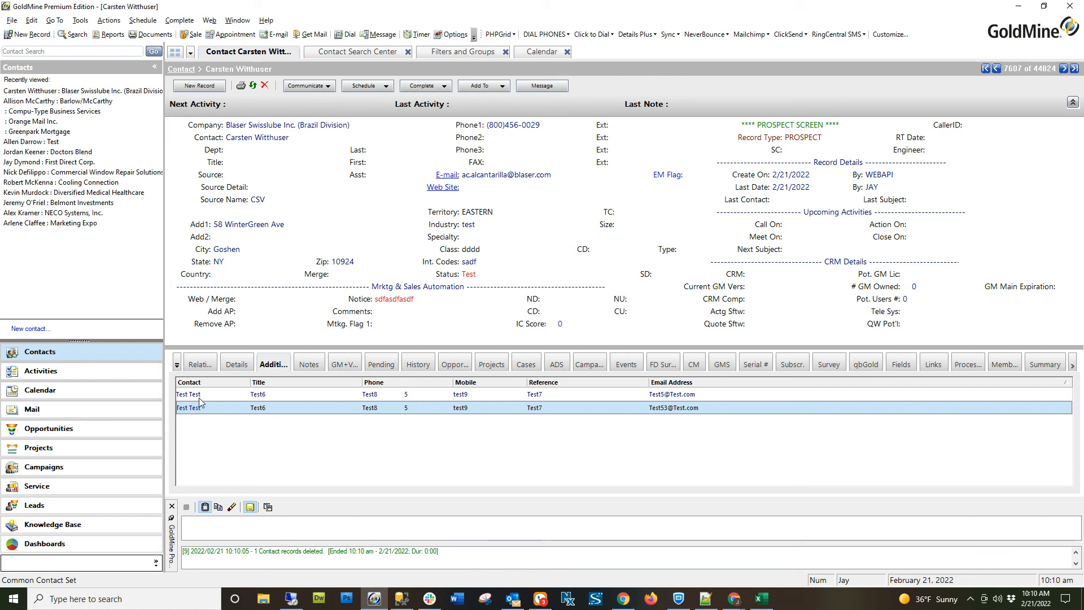
pyautogui.click(665, 397)
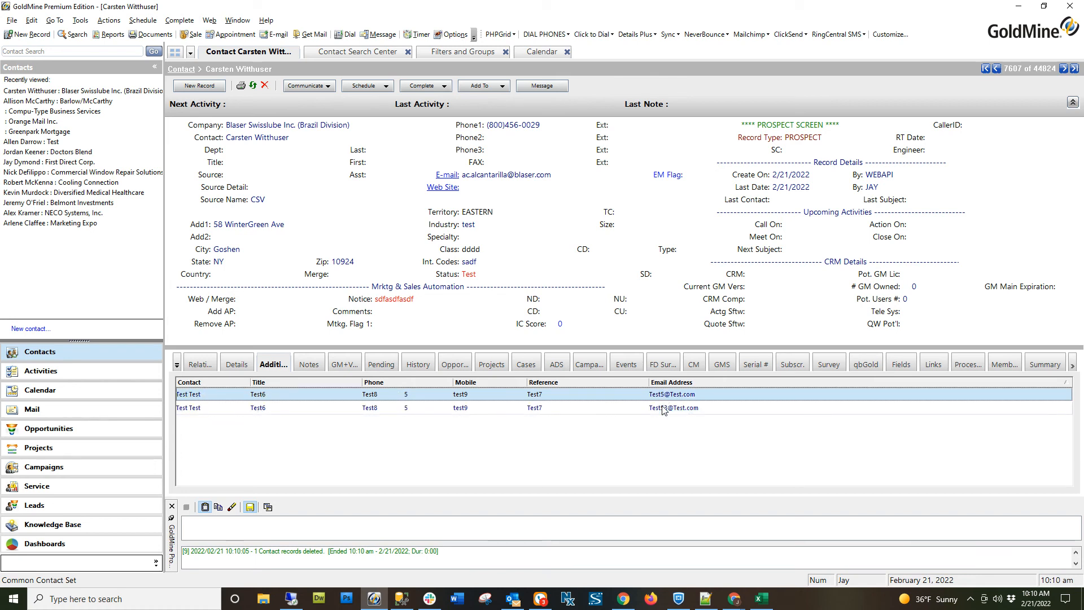
pyautogui.click(666, 408)
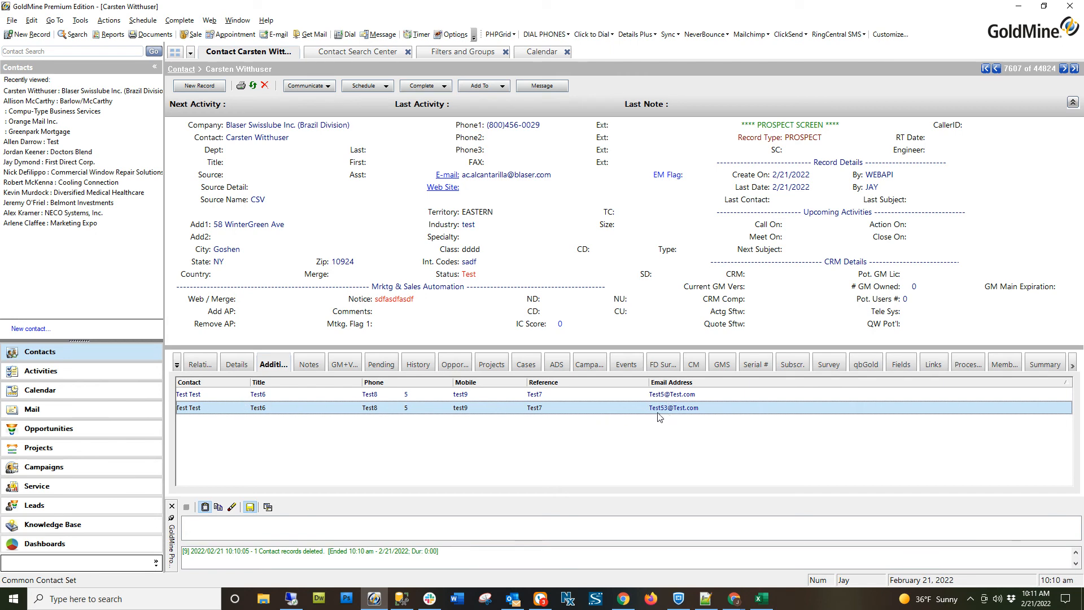
# Delete the second additional contact's test e-mail address from the Blaser Swisslube contact's e-mail list and save.
pyautogui.doubleClick(505, 177)
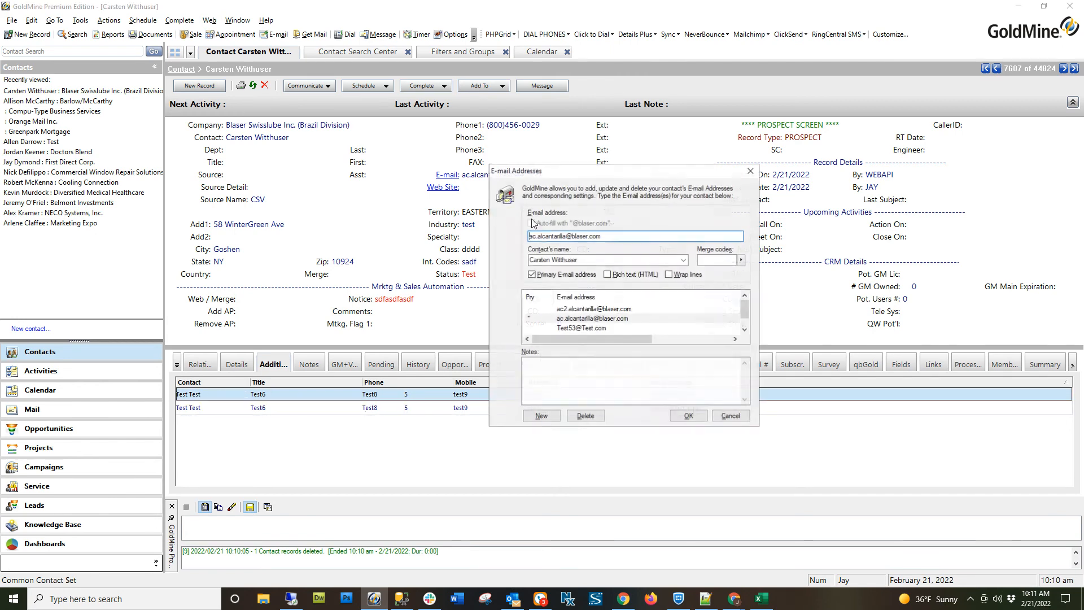
pyautogui.click(589, 329)
pyautogui.click(587, 417)
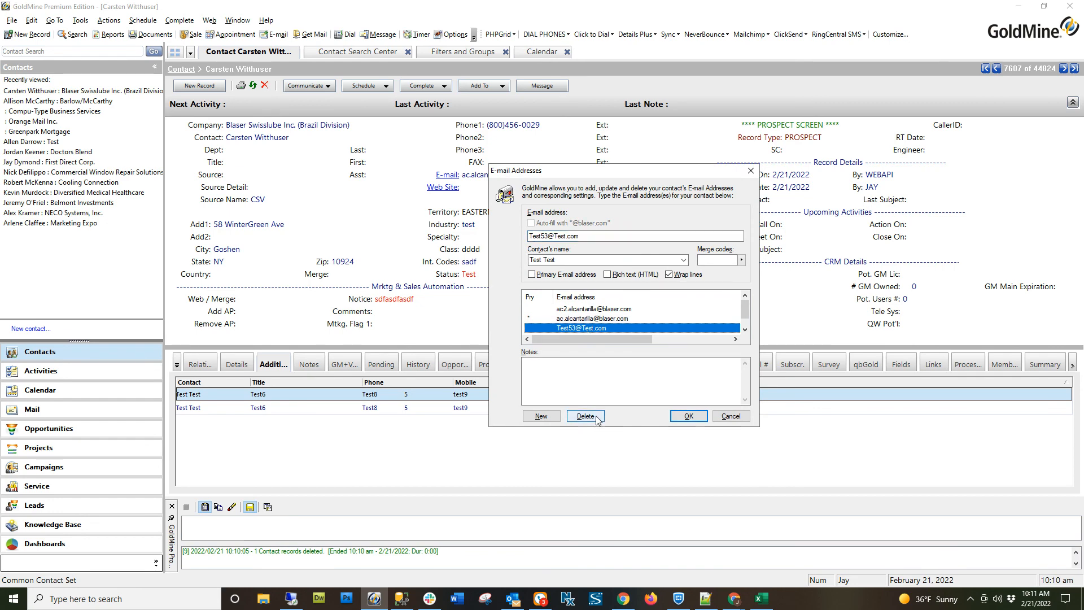
pyautogui.click(555, 342)
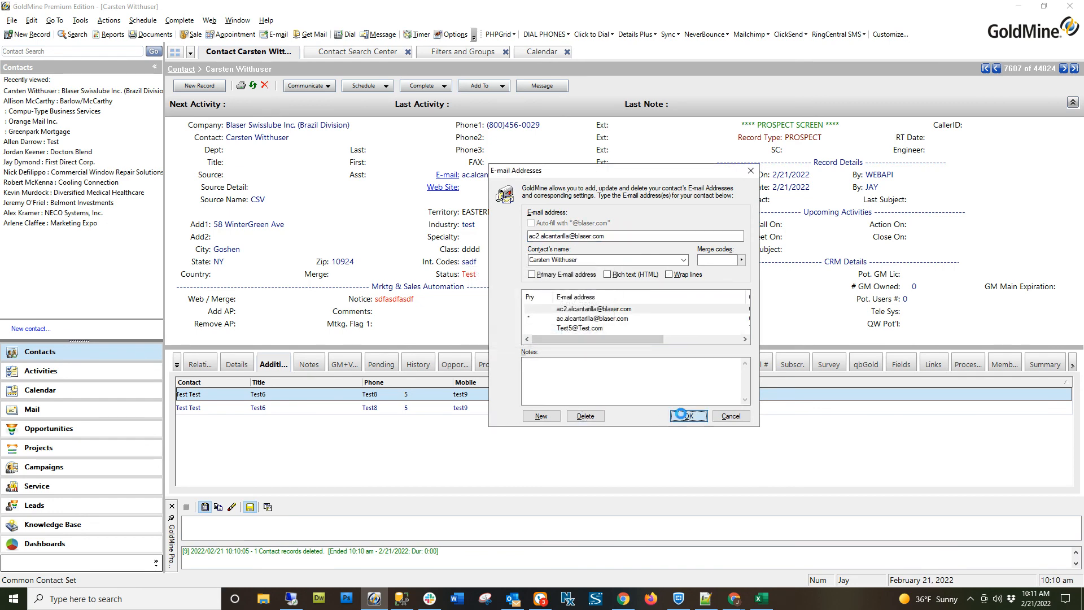
pyautogui.click(688, 416)
# Recheck the Blaser Swisslube contact's additional contacts and expand the Password group in its details.
pyautogui.click(309, 365)
pyautogui.click(274, 364)
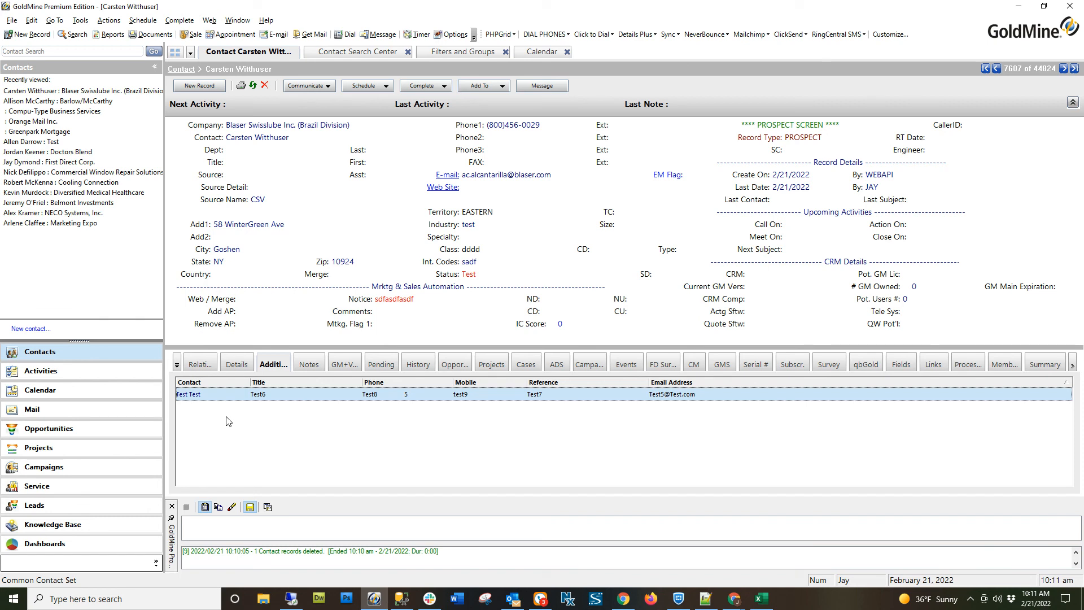
pyautogui.rightClick(227, 396)
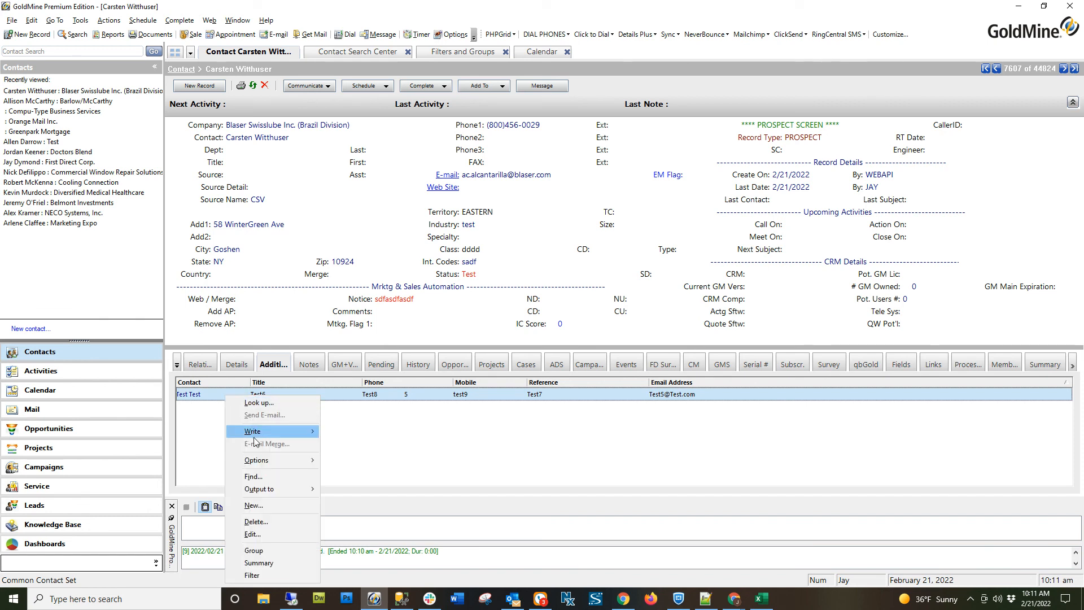
pyautogui.click(416, 459)
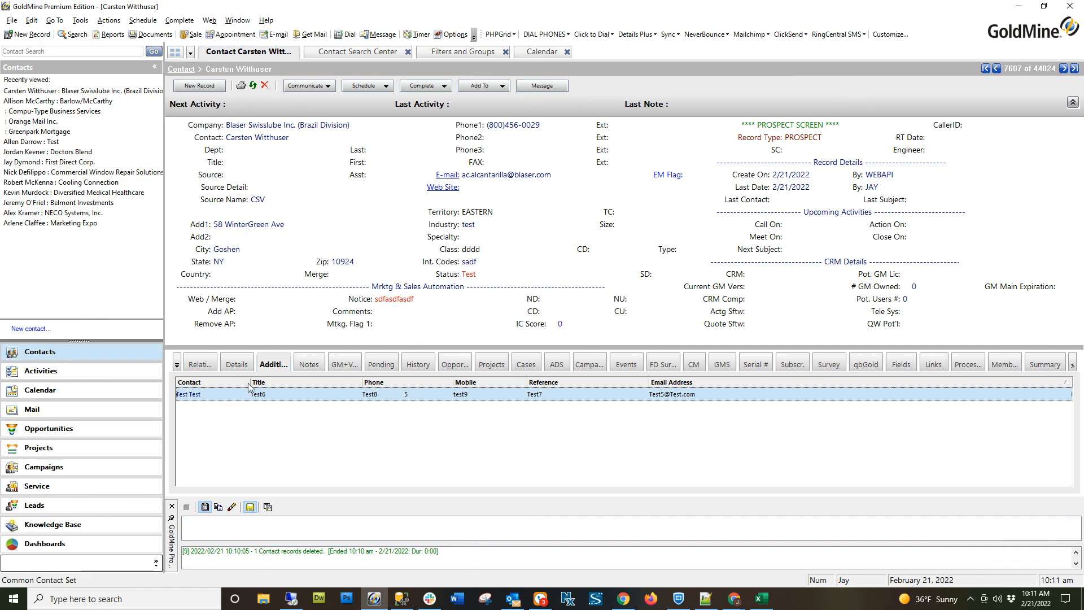
pyautogui.click(245, 361)
pyautogui.click(182, 468)
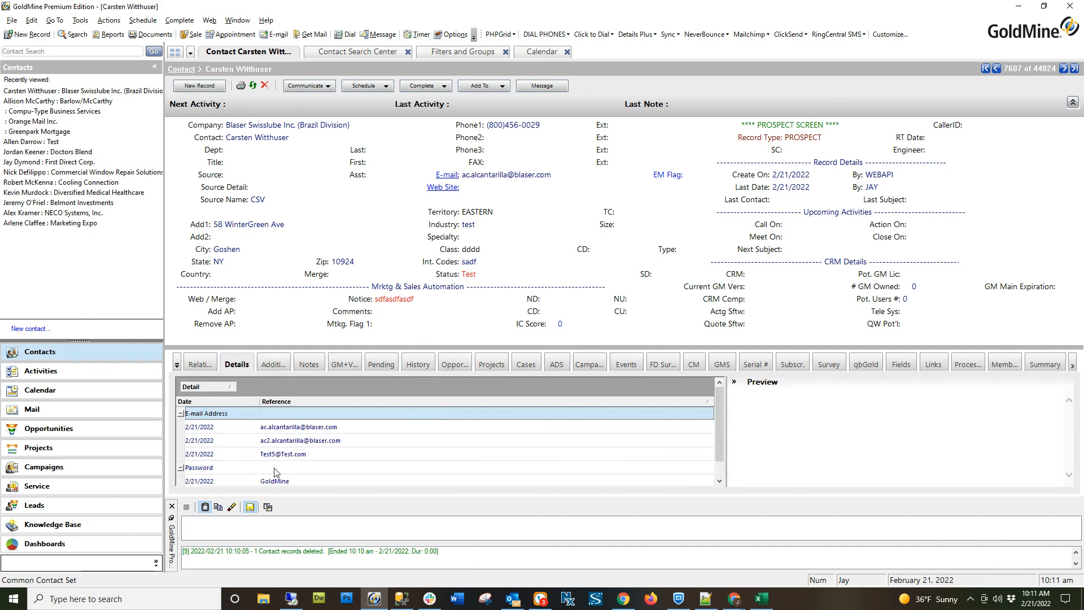
# Open the Palladian Associates contact, examine its e-mail address list, and collapse its E-mail Address and Password detail groups.
pyautogui.click(335, 54)
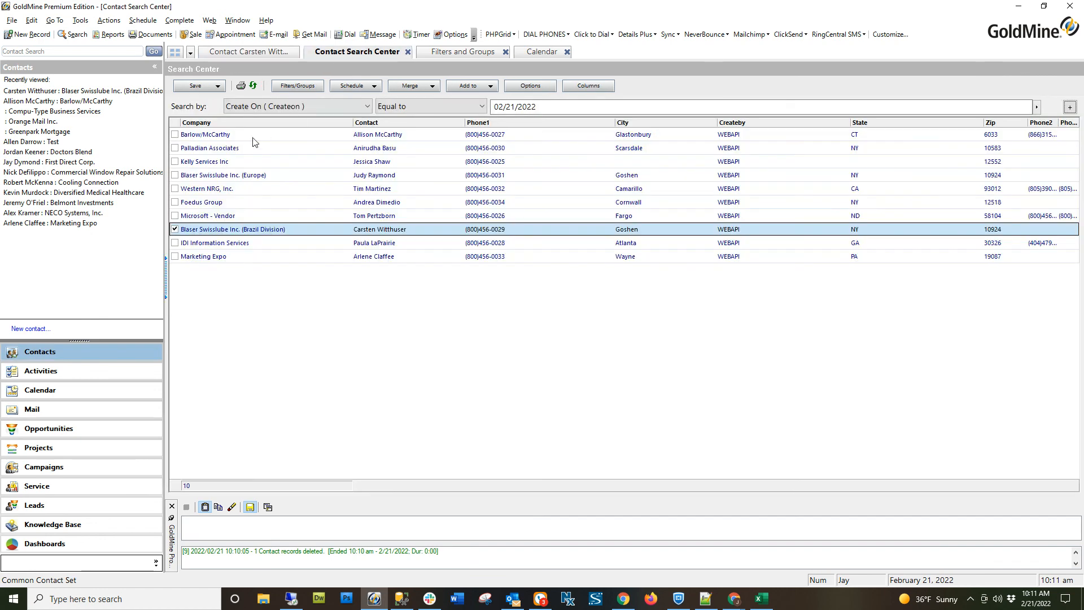
pyautogui.doubleClick(230, 152)
pyautogui.doubleClick(518, 177)
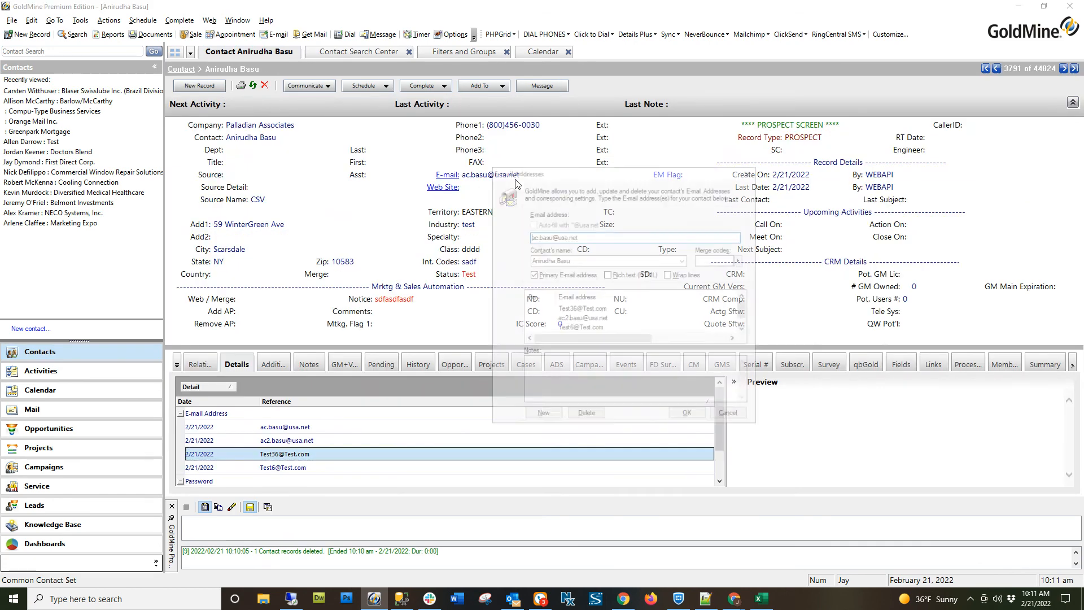
pyautogui.click(582, 319)
pyautogui.scroll(-1, 582, 324)
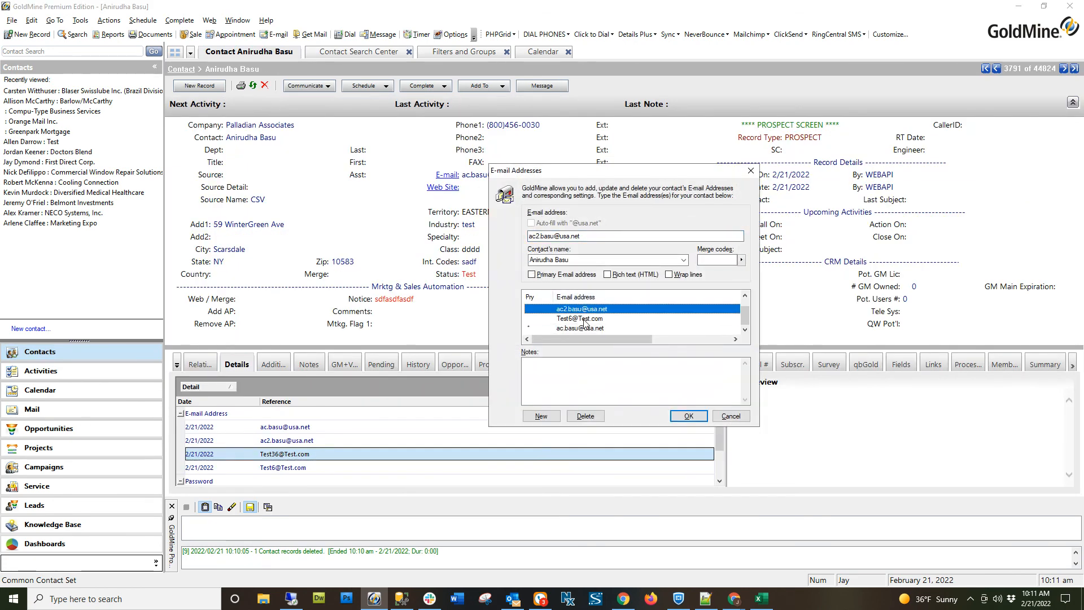
pyautogui.click(575, 329)
pyautogui.click(579, 310)
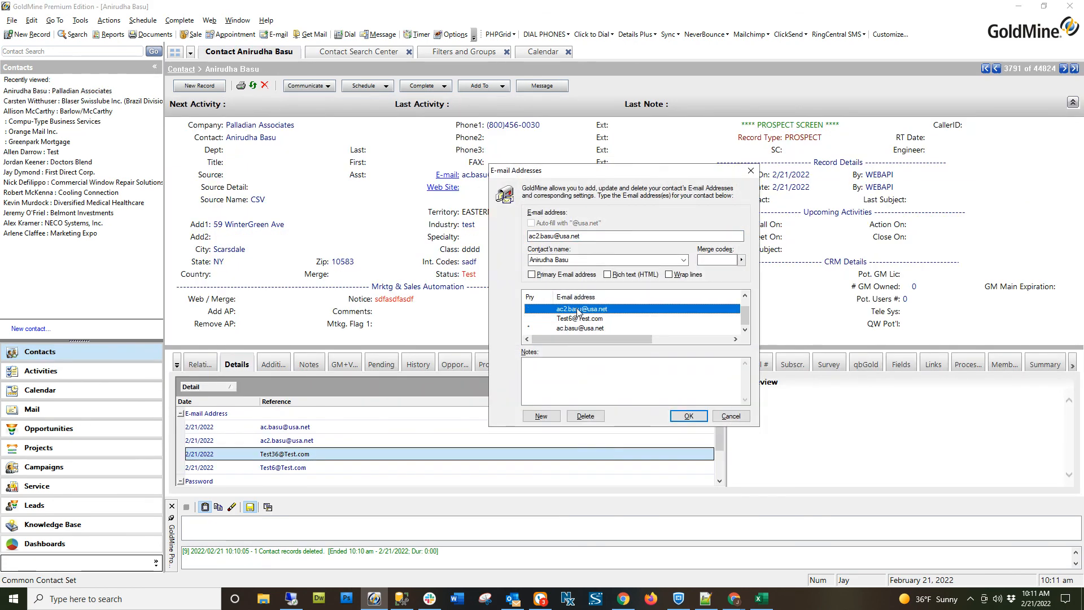
pyautogui.click(724, 415)
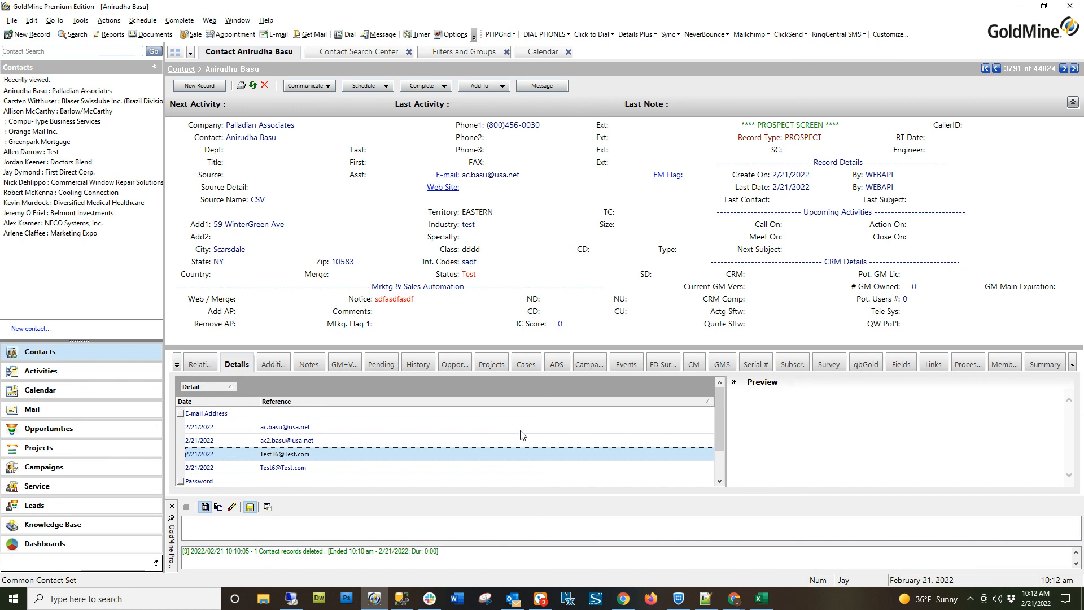
pyautogui.click(181, 414)
pyautogui.click(181, 427)
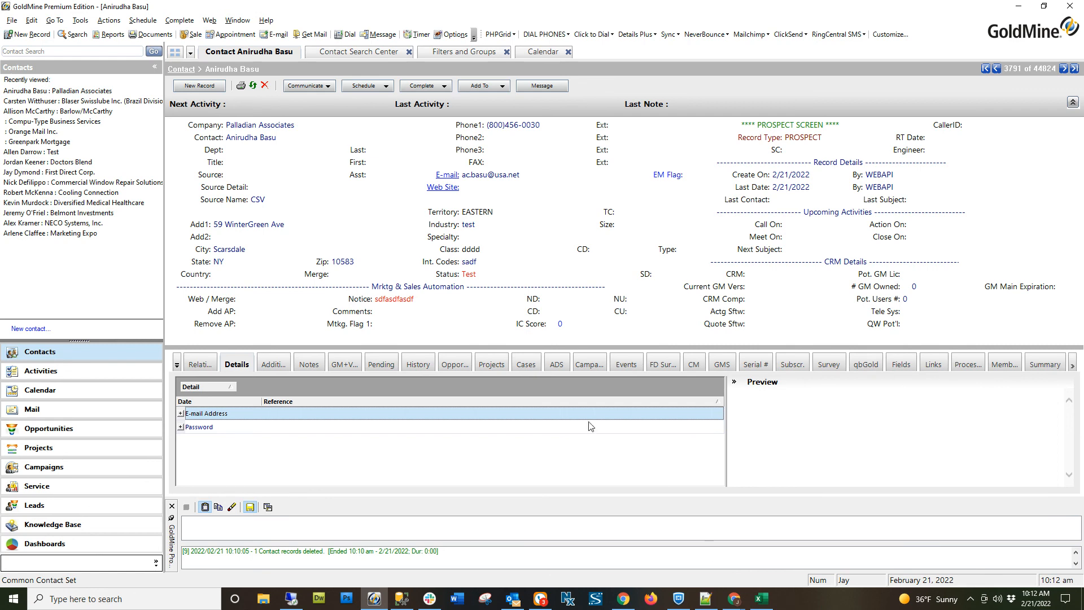
# Switch to the CSV File Importer in Chrome and return to its file upload page.
pyautogui.moveTo(743, 589)
pyautogui.click(770, 562)
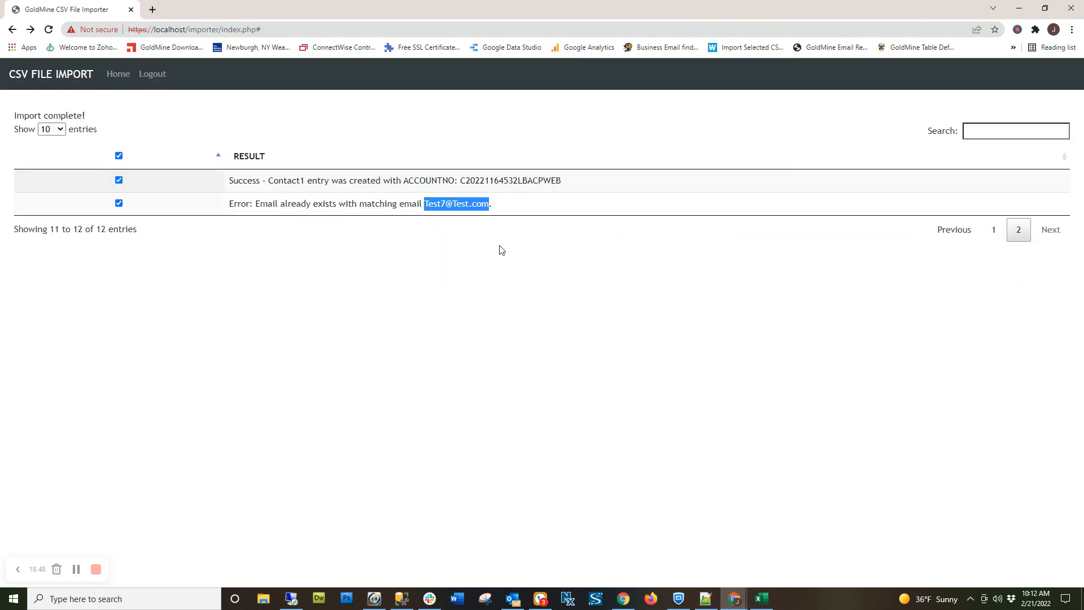
pyautogui.click(115, 74)
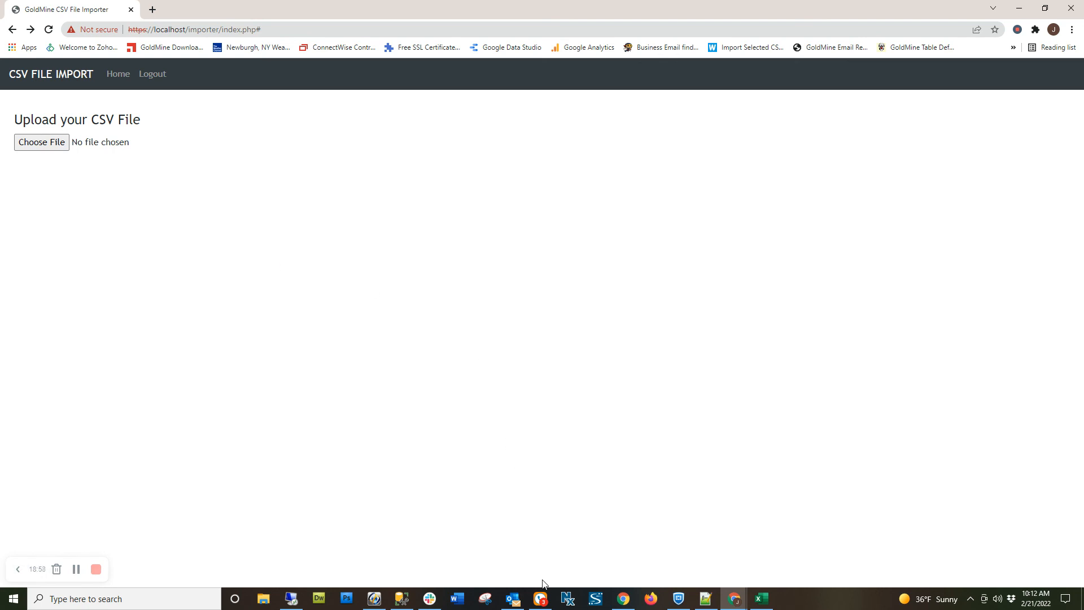
pyautogui.click(541, 599)
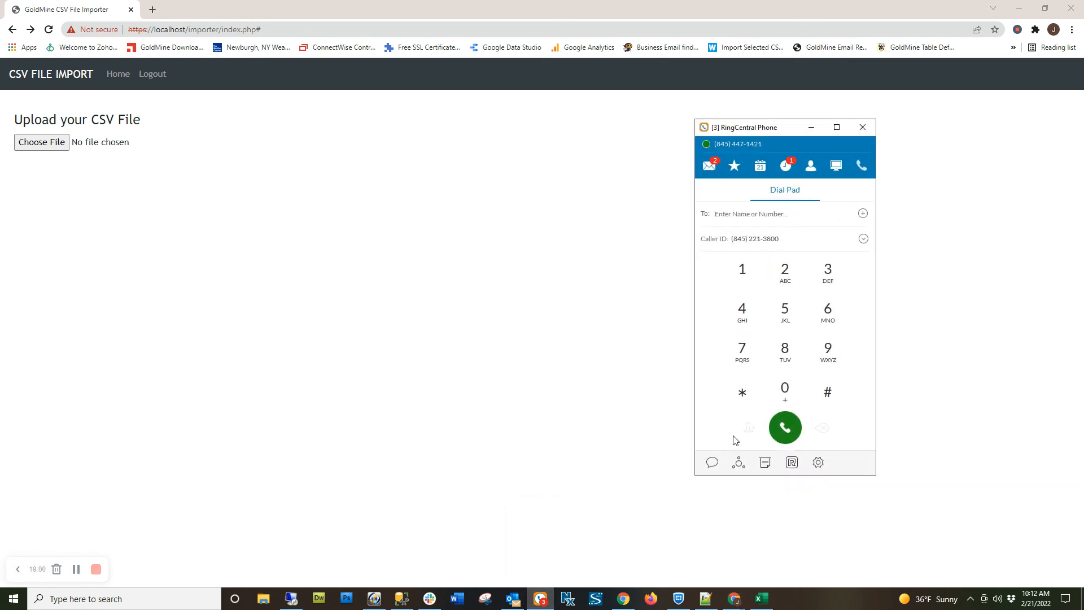